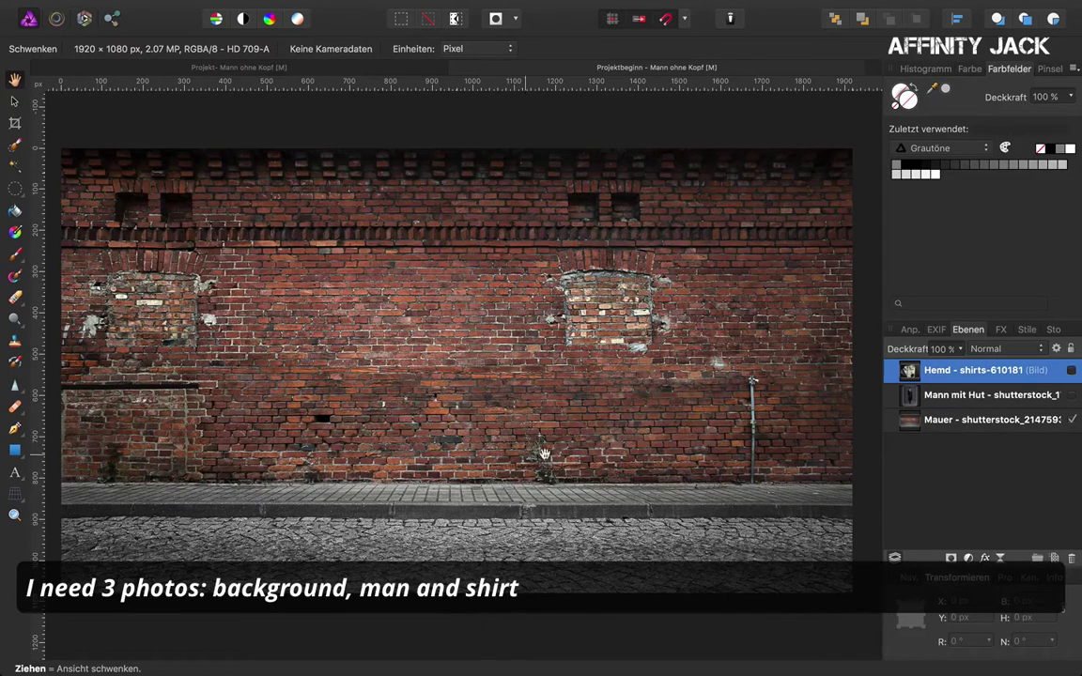
# Toggle Mann mit Hut, Hemd and Mauer so only Mann mit Hut shows, and select it
pyautogui.click(1071, 396)
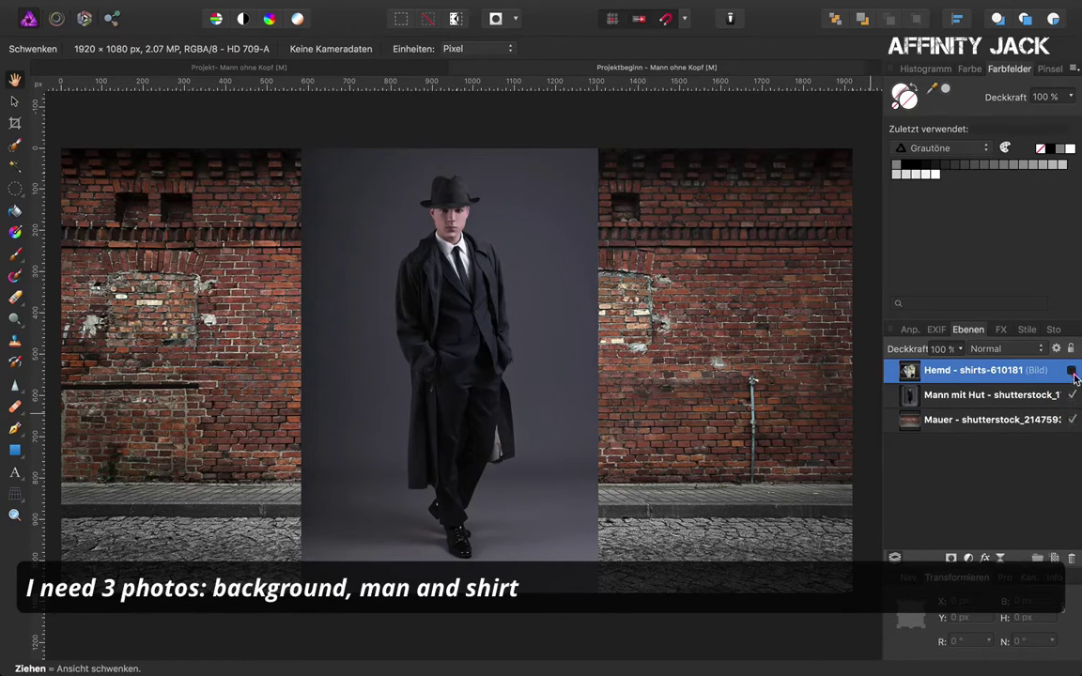
pyautogui.click(1072, 371)
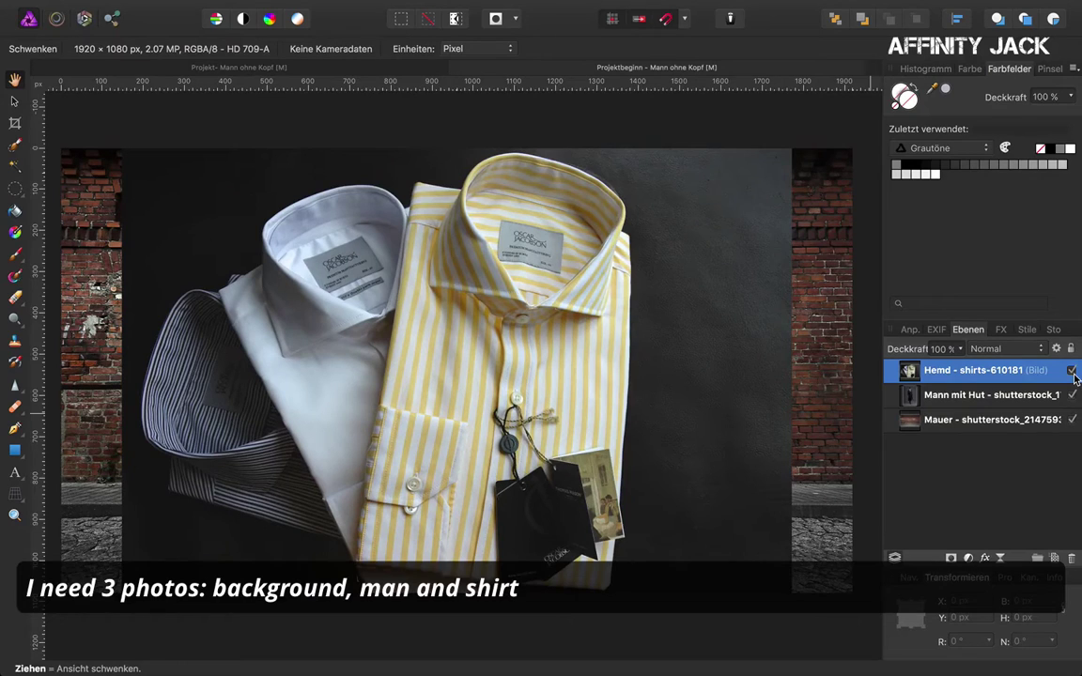
pyautogui.click(1072, 371)
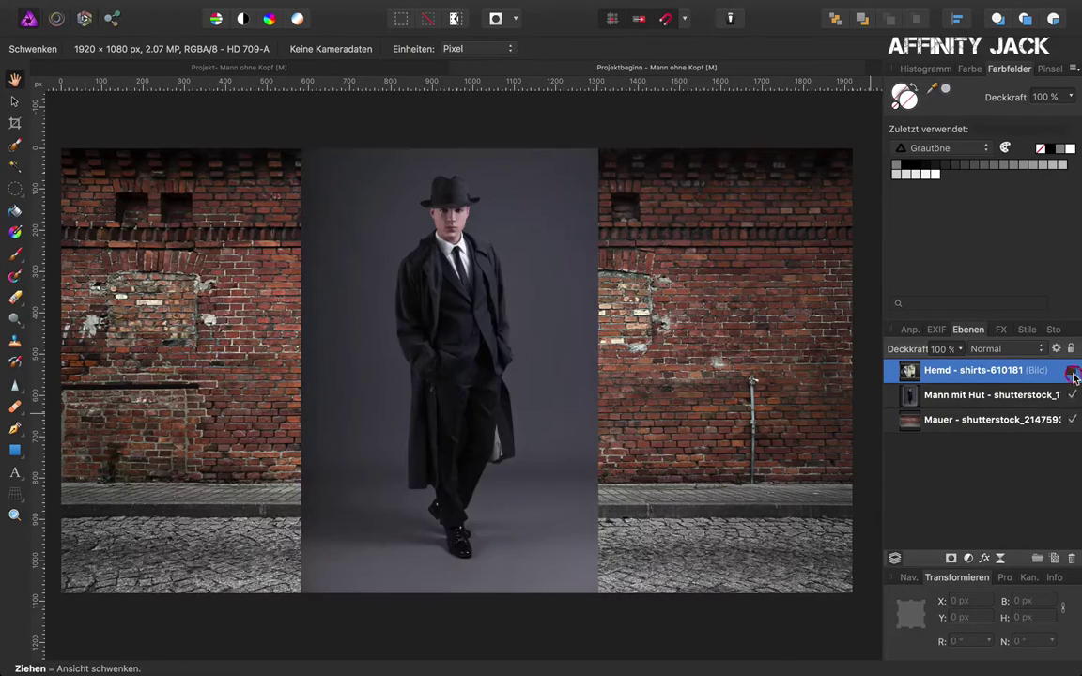
pyautogui.click(1073, 421)
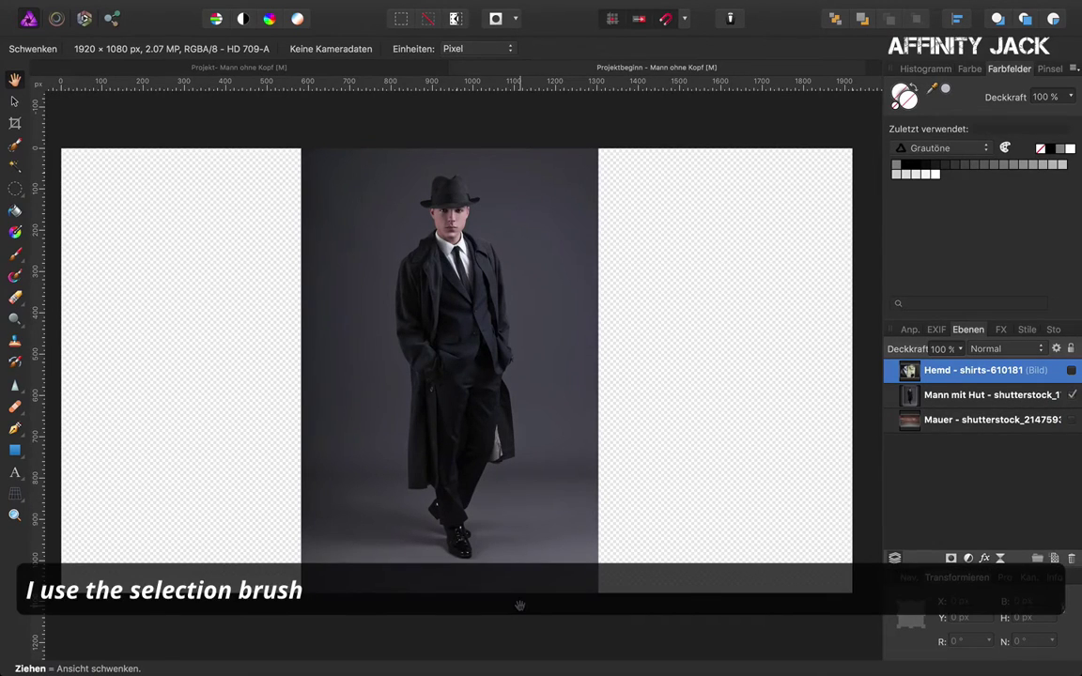
pyautogui.click(977, 394)
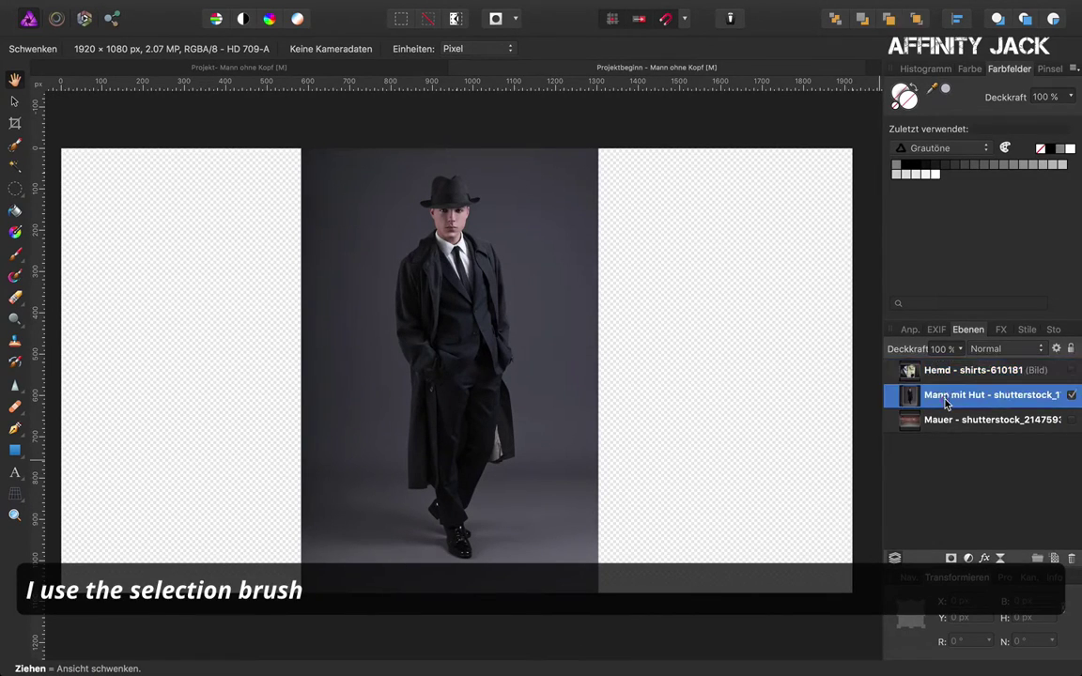
# Paint a 39 px Selection Brush selection over the man from his shoes up to the hat
pyautogui.click(15, 144)
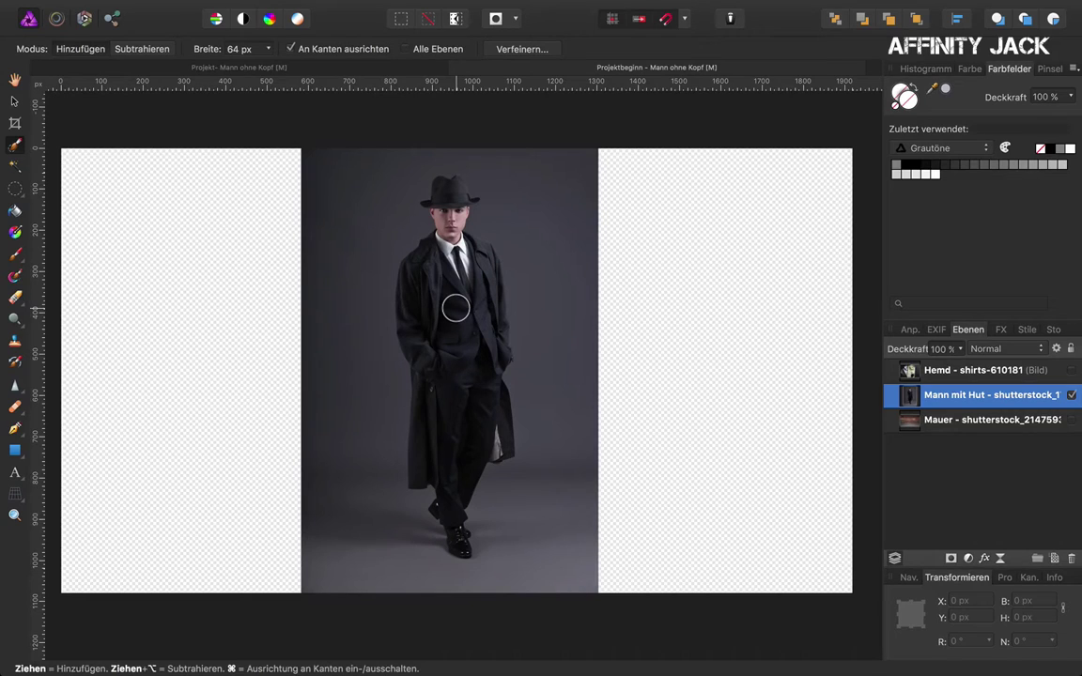
pyautogui.press('super+8')
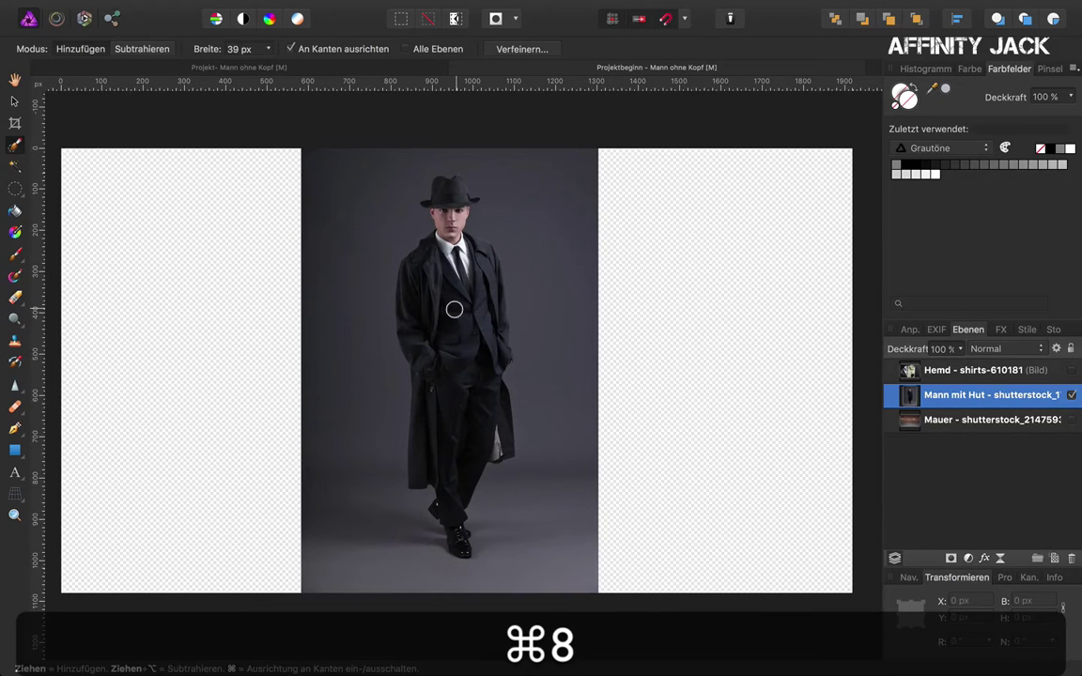
pyautogui.scroll(5, 455, 309)
pyautogui.scroll(-5, 457, 307)
pyautogui.scroll(-3, 451, 319)
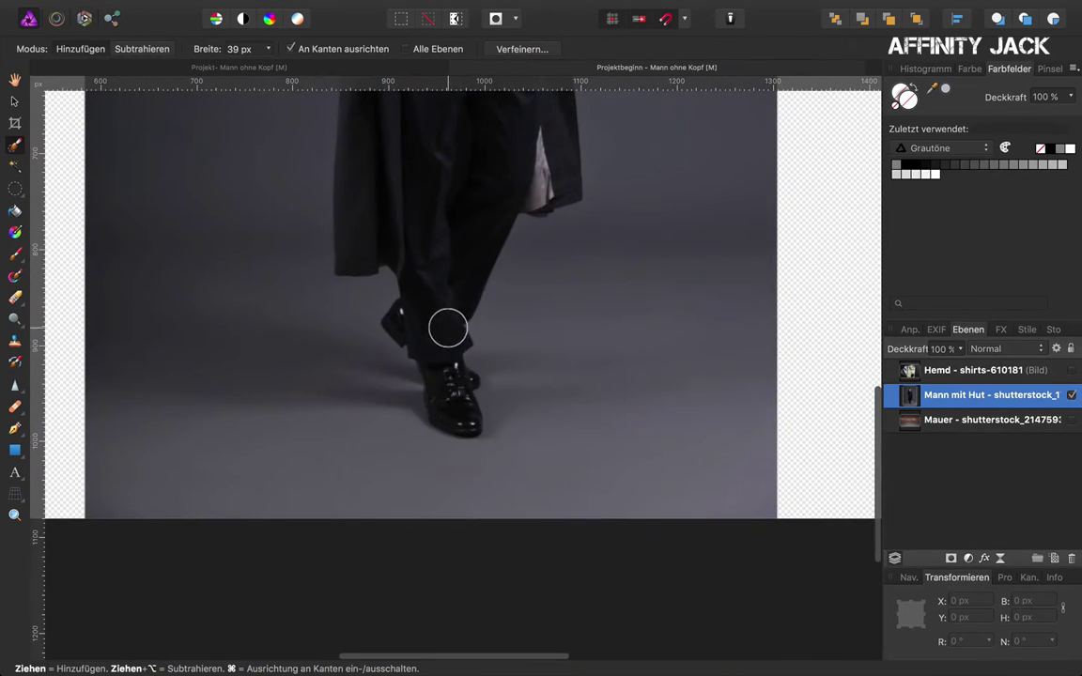
pyautogui.moveTo(449, 364)
pyautogui.mouseDown()
pyautogui.moveTo(443, 285)
pyautogui.moveTo(368, 147)
pyautogui.moveTo(540, 165)
pyautogui.mouseUp()
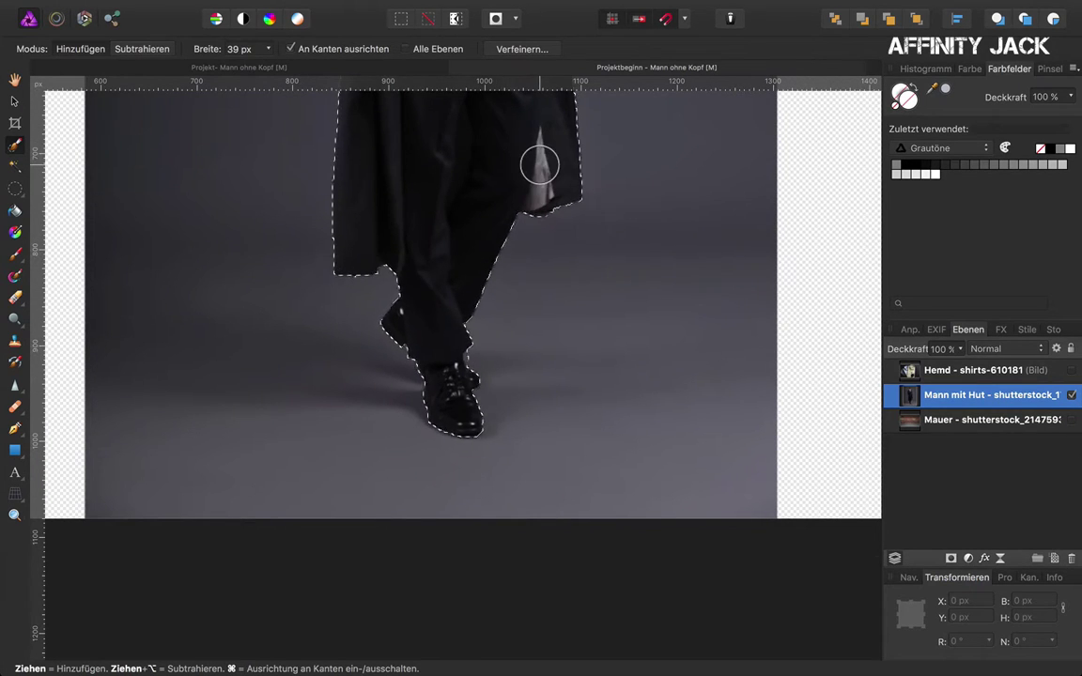
pyautogui.scroll(5, 540, 166)
pyautogui.moveTo(504, 273)
pyautogui.mouseDown()
pyautogui.moveTo(553, 185)
pyautogui.moveTo(537, 301)
pyautogui.moveTo(558, 309)
pyautogui.moveTo(540, 253)
pyautogui.moveTo(452, 173)
pyautogui.moveTo(478, 211)
pyautogui.moveTo(461, 179)
pyautogui.moveTo(535, 255)
pyautogui.moveTo(556, 262)
pyautogui.moveTo(456, 121)
pyautogui.moveTo(471, 121)
pyautogui.mouseUp()
pyautogui.scroll(4, 553, 186)
pyautogui.scroll(2, 482, 205)
pyautogui.scroll(1, 471, 121)
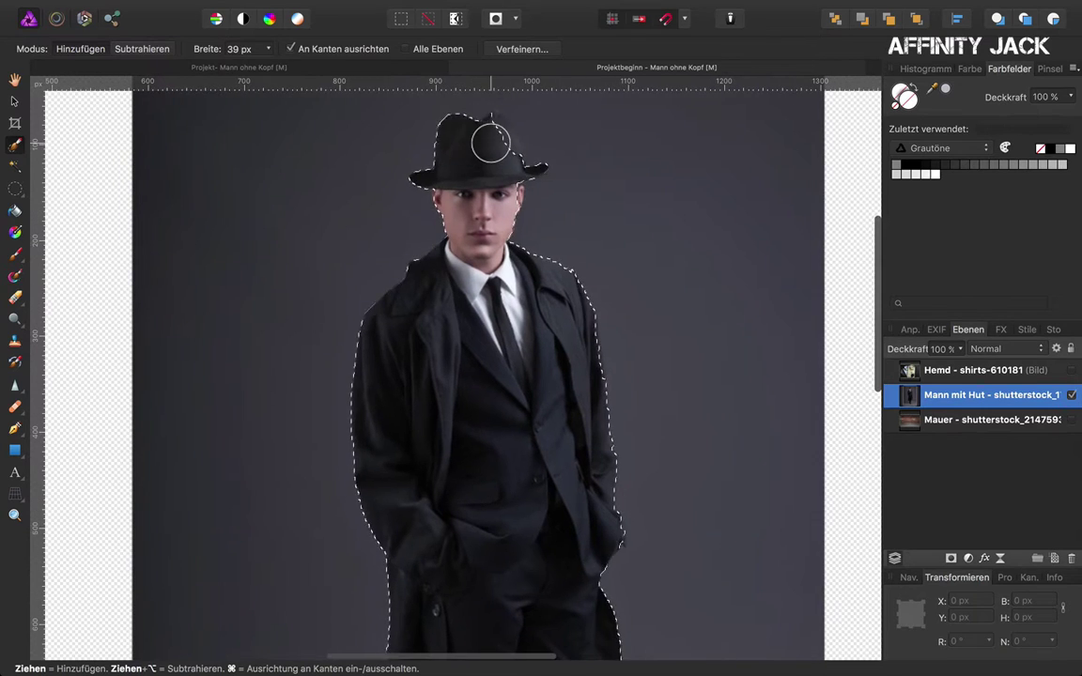
# Refine the selection with a 2 % edge width and output it as a new layer
pyautogui.click(523, 50)
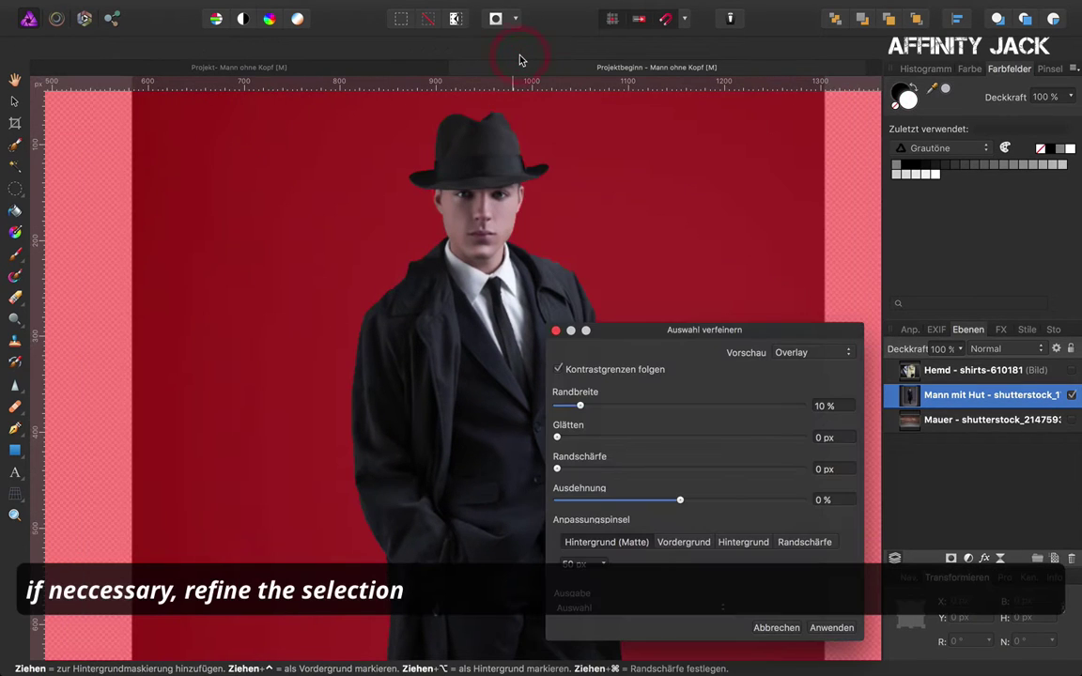
pyautogui.moveTo(579, 408); pyautogui.dragTo(561, 406)
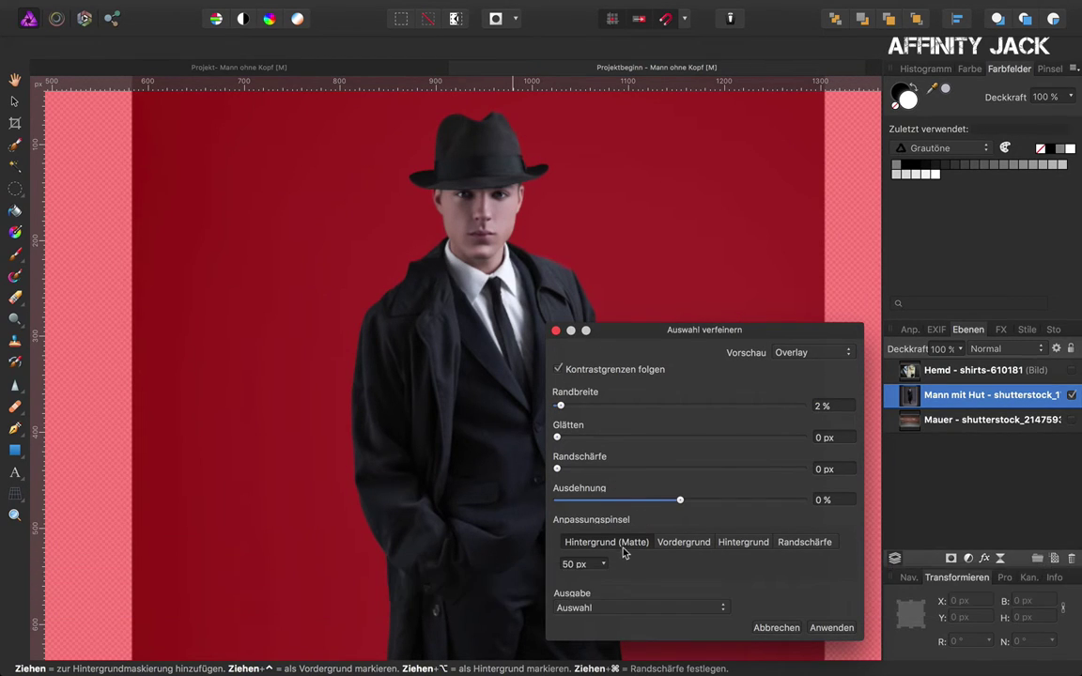
pyautogui.click(727, 611)
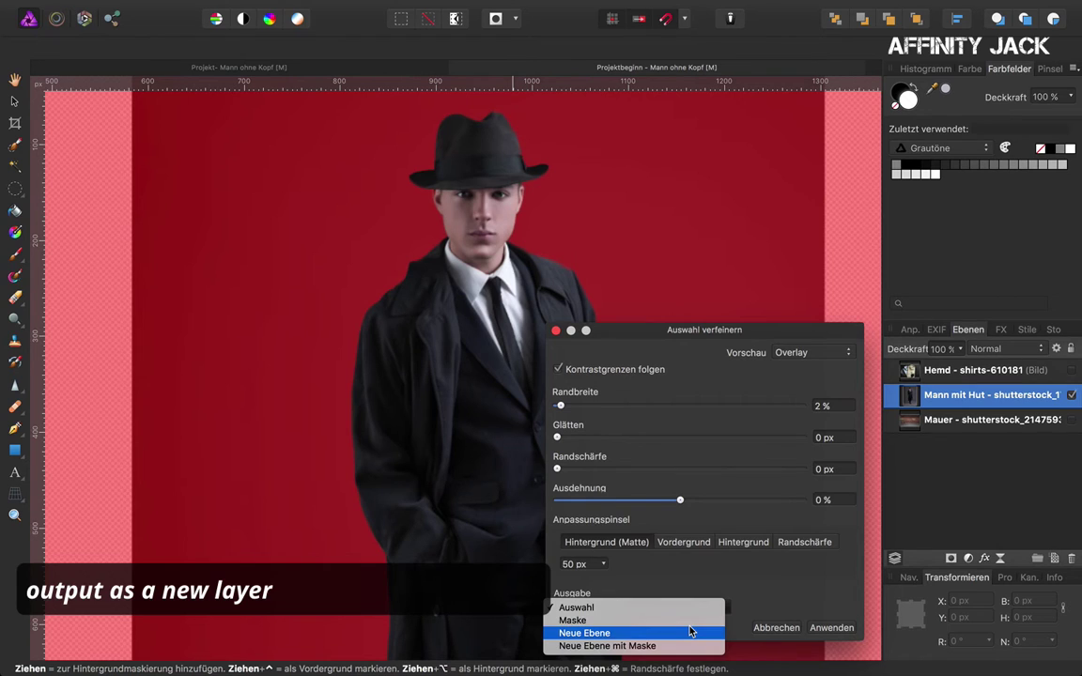
pyautogui.click(691, 632)
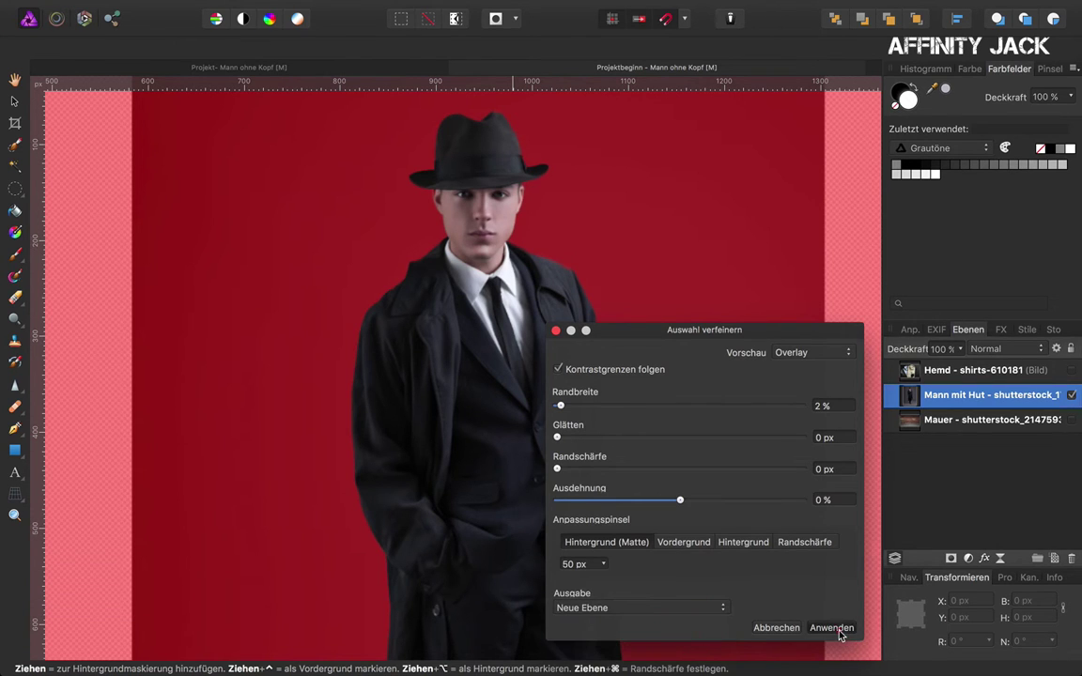
pyautogui.click(841, 634)
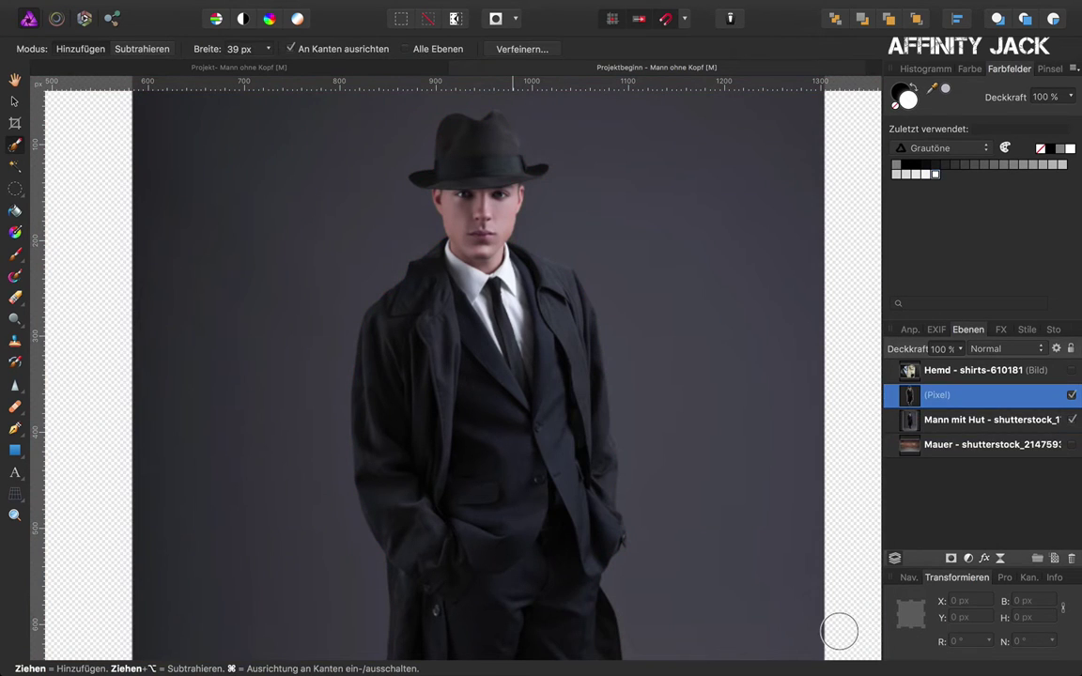
# Rename the cut-out layer 'Mann mit', hide Mann mit Hut, and duplicate the cut-out with Cmd+J
pyautogui.doubleClick(935, 396)
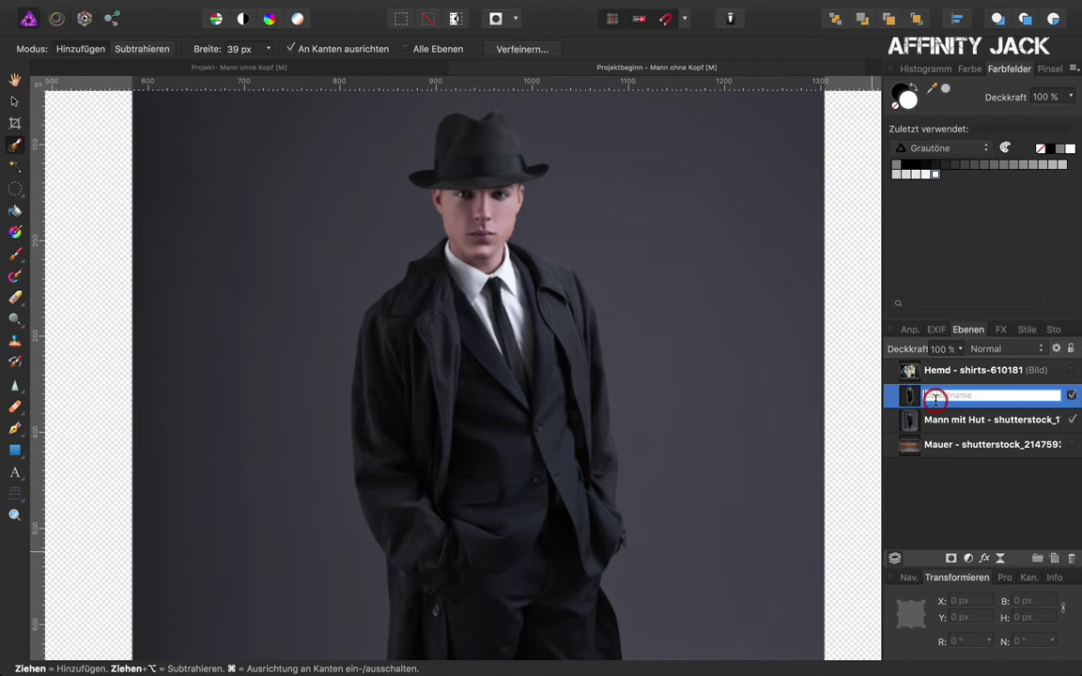
pyautogui.write('Ma')
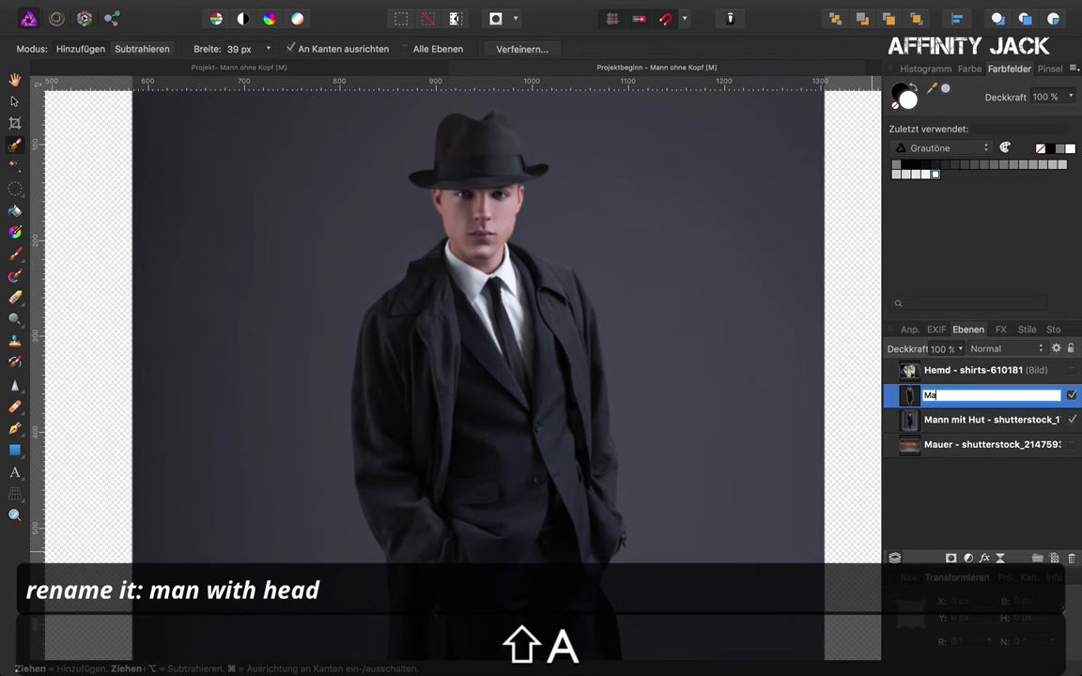
pyautogui.write('nn mit')
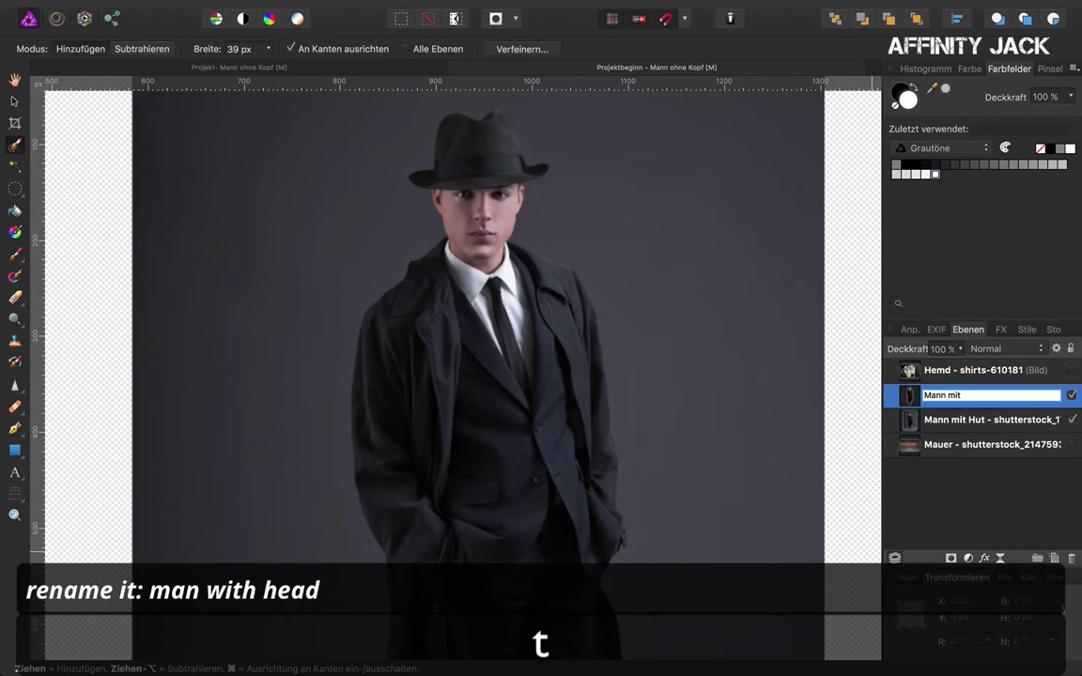
pyautogui.press('Return')
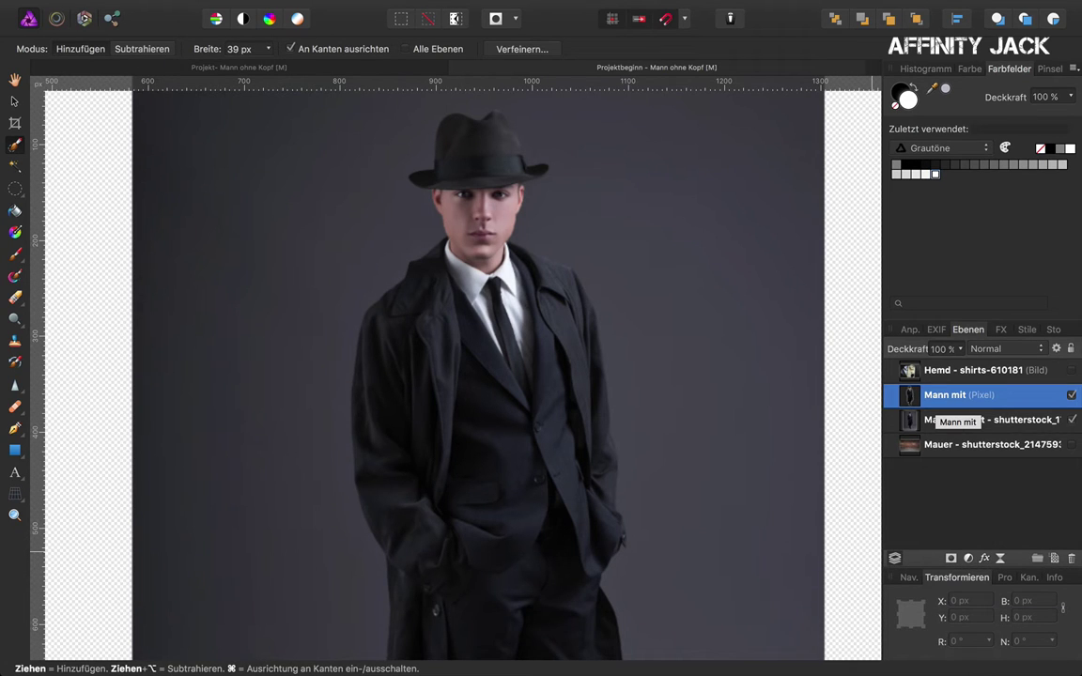
pyautogui.click(1073, 420)
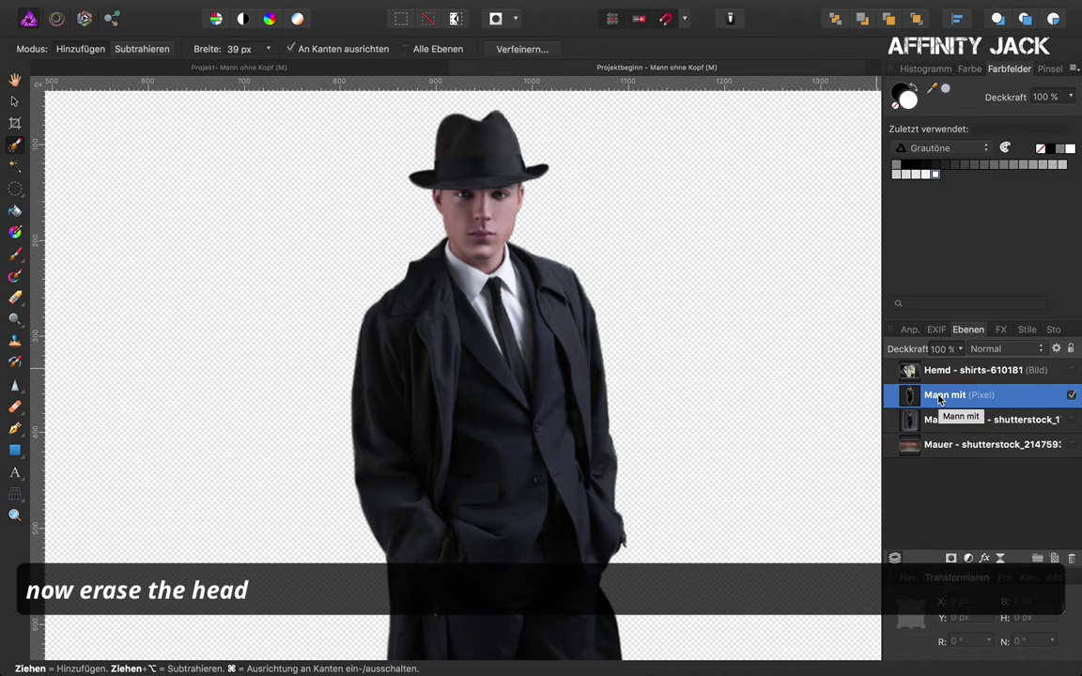
pyautogui.press('super+j')
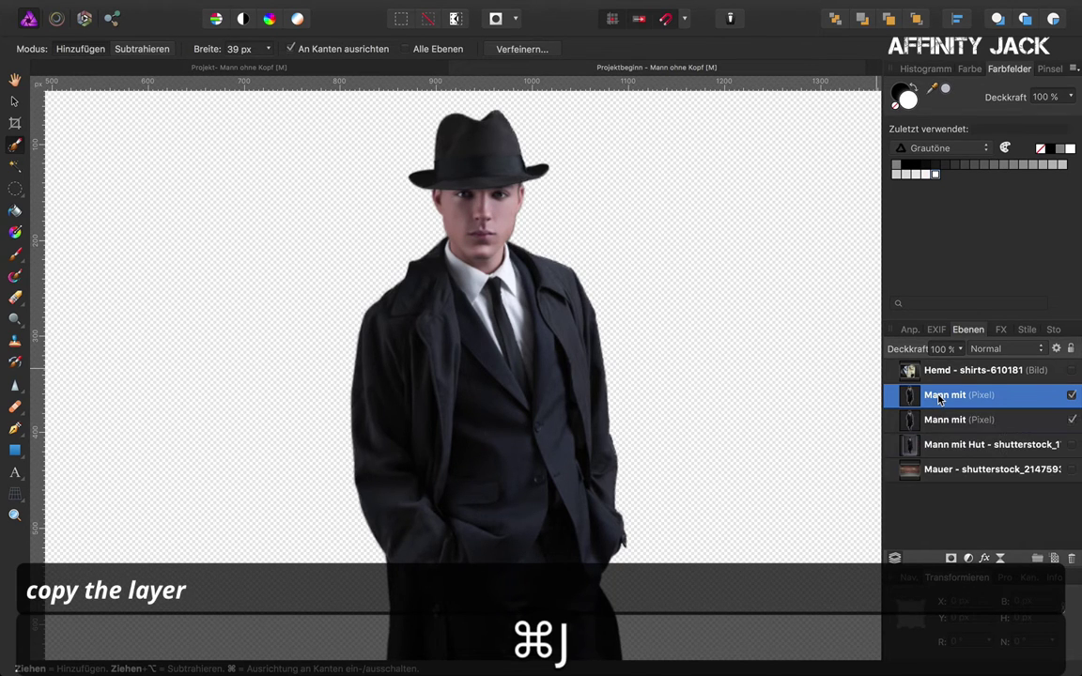
# Hide the lower Mann mit copy, zoom in on the head, and choose the Pen tool
pyautogui.click(1073, 422)
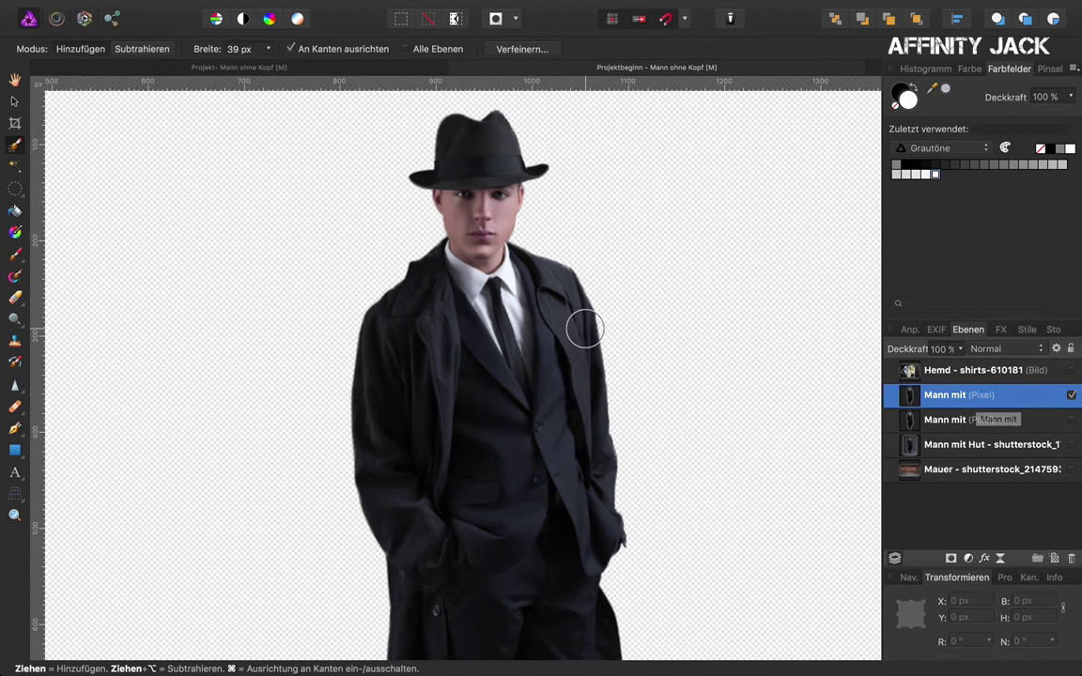
pyautogui.scroll(2, 456, 282)
pyautogui.scroll(2, 457, 282)
pyautogui.scroll(1, 456, 283)
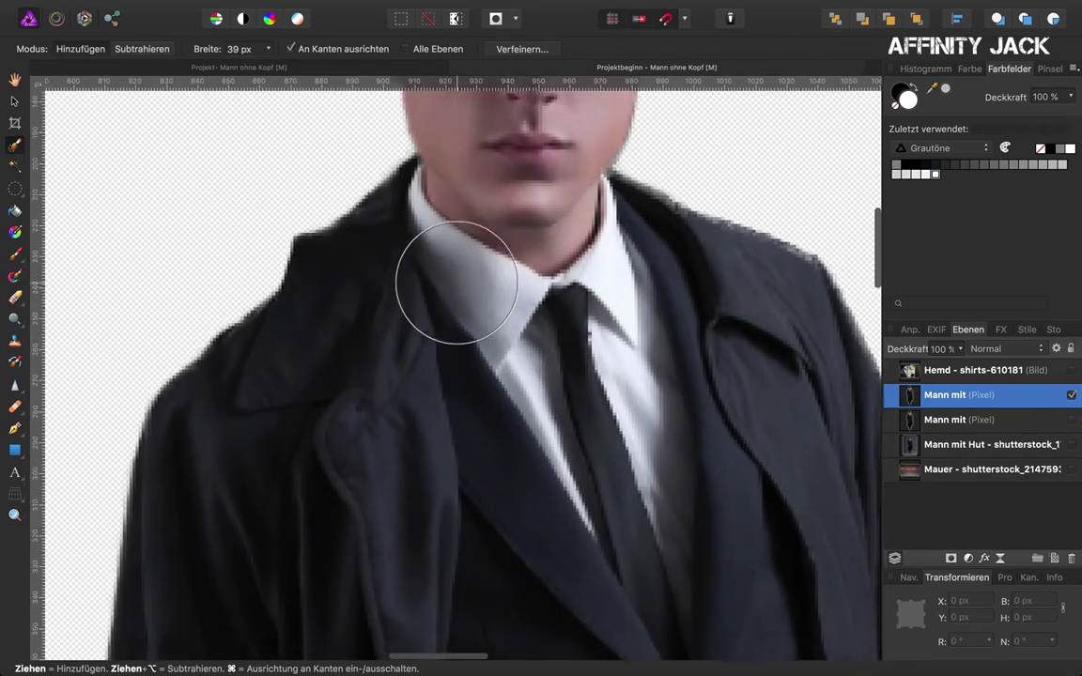
pyautogui.scroll(3, 456, 283)
pyautogui.scroll(2, 456, 283)
pyautogui.scroll(2, 456, 283)
pyautogui.scroll(1, 456, 283)
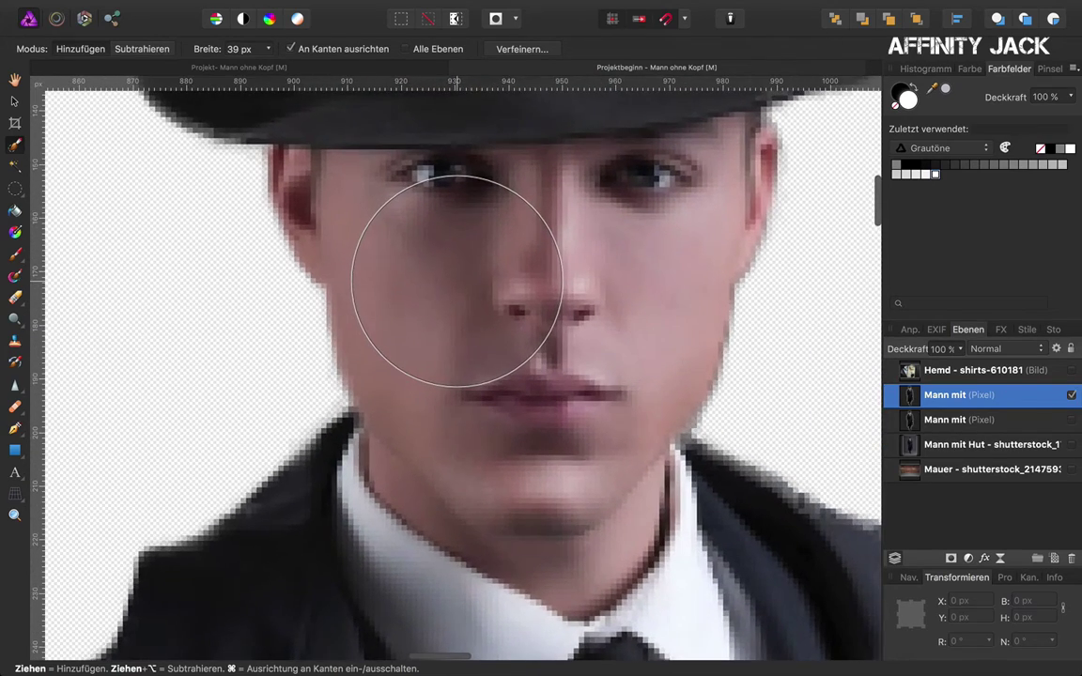
pyautogui.scroll(-1, 457, 282)
pyautogui.scroll(2, 456, 280)
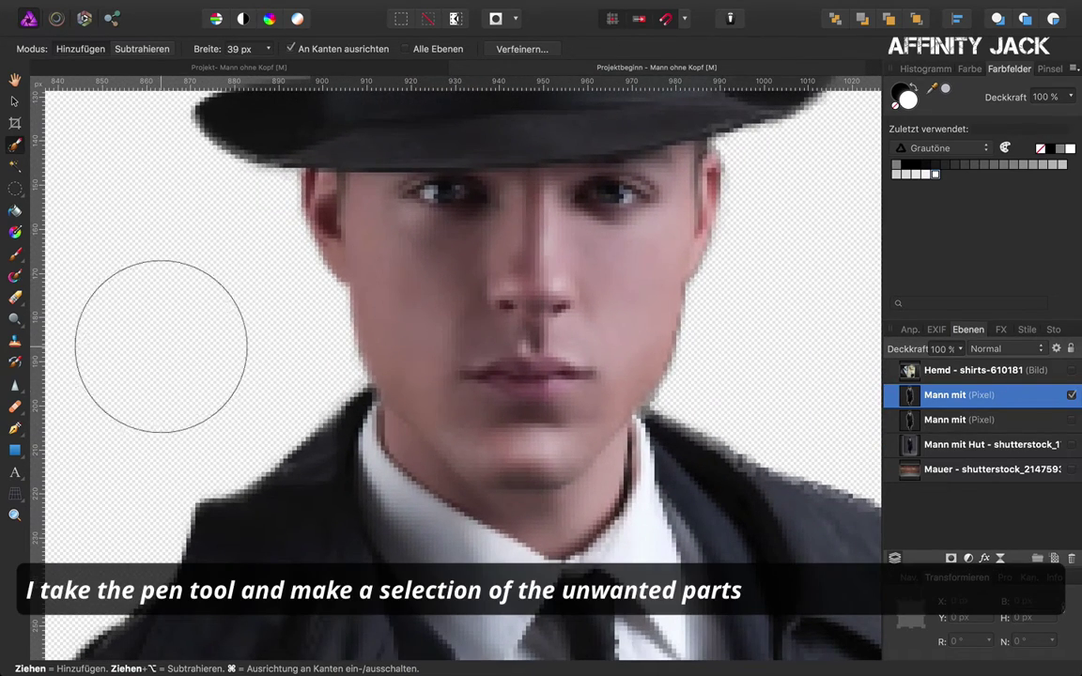
pyautogui.click(22, 438)
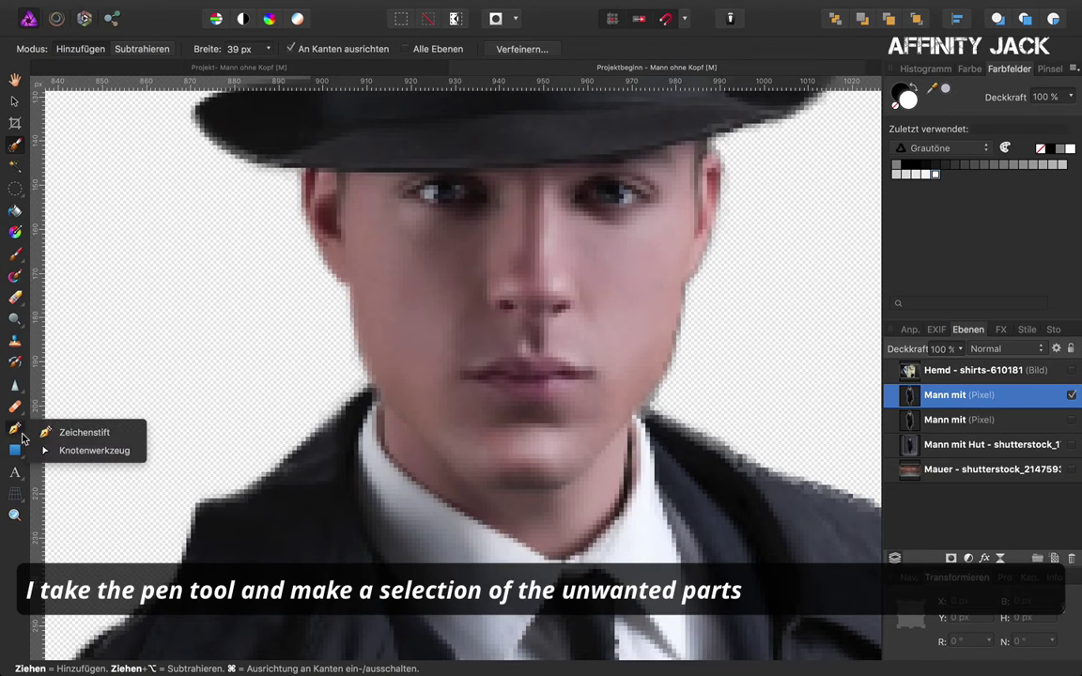
pyautogui.click(57, 430)
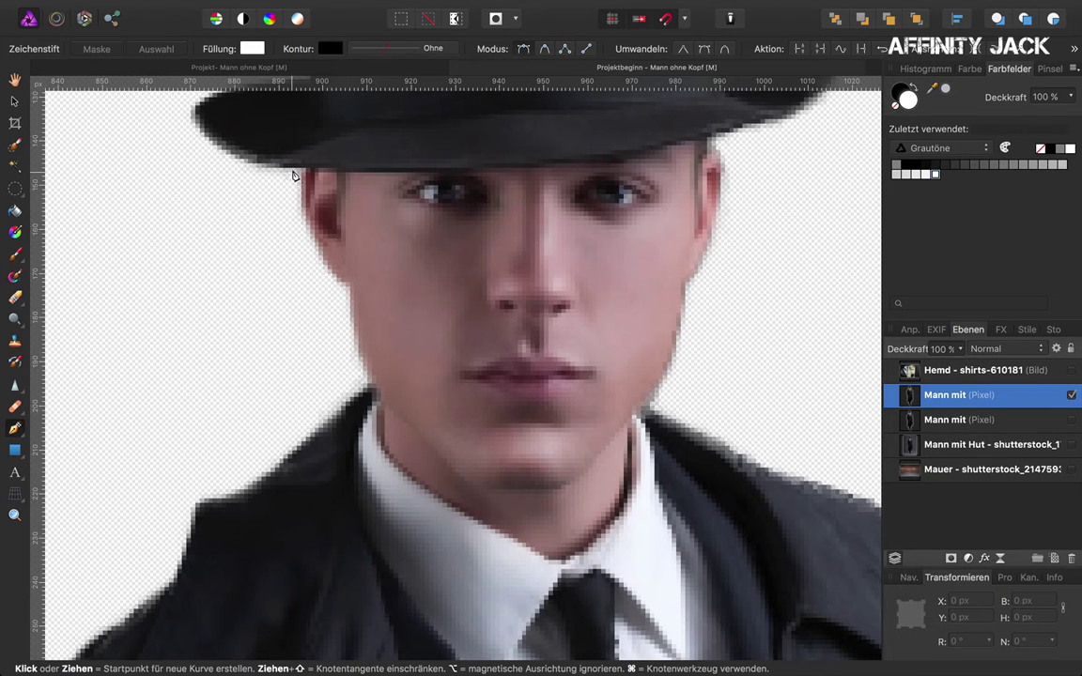
# Trace a pen path along the hat brim and down the right side of the face
pyautogui.click(297, 168)
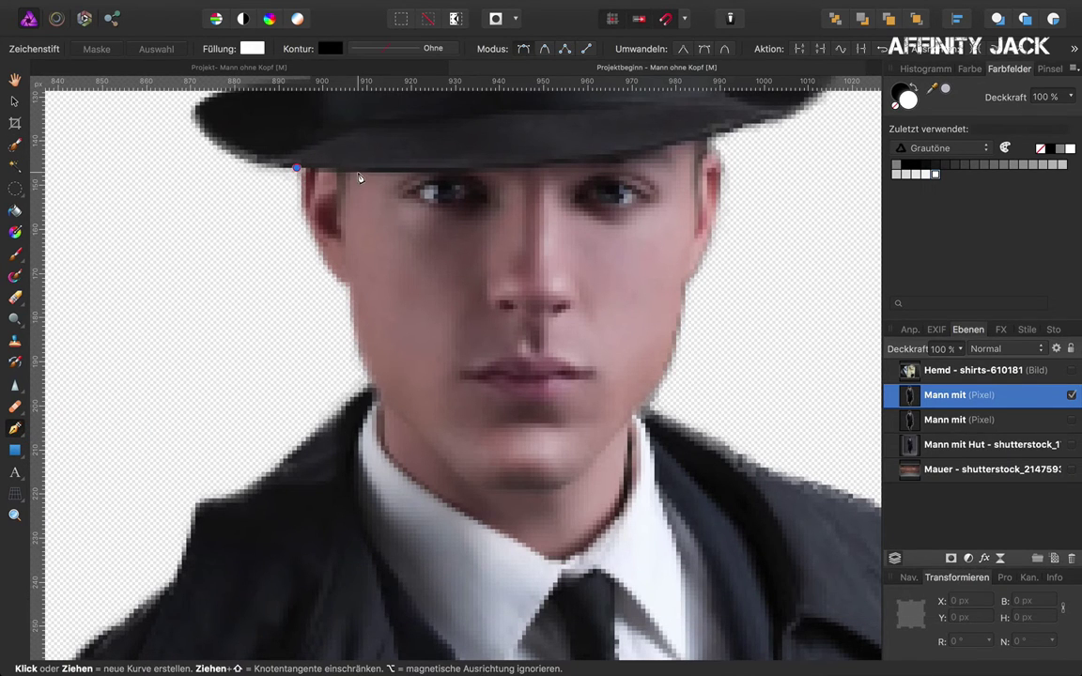
pyautogui.click(357, 172)
pyautogui.click(433, 172)
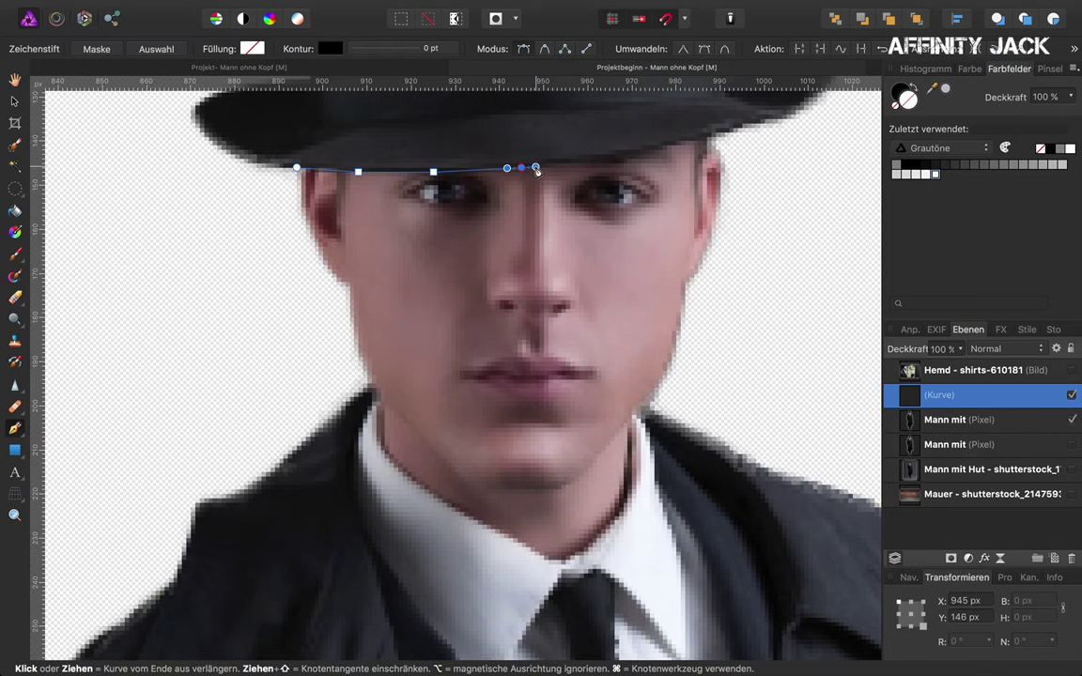
pyautogui.moveTo(522, 168); pyautogui.dragTo(622, 161)
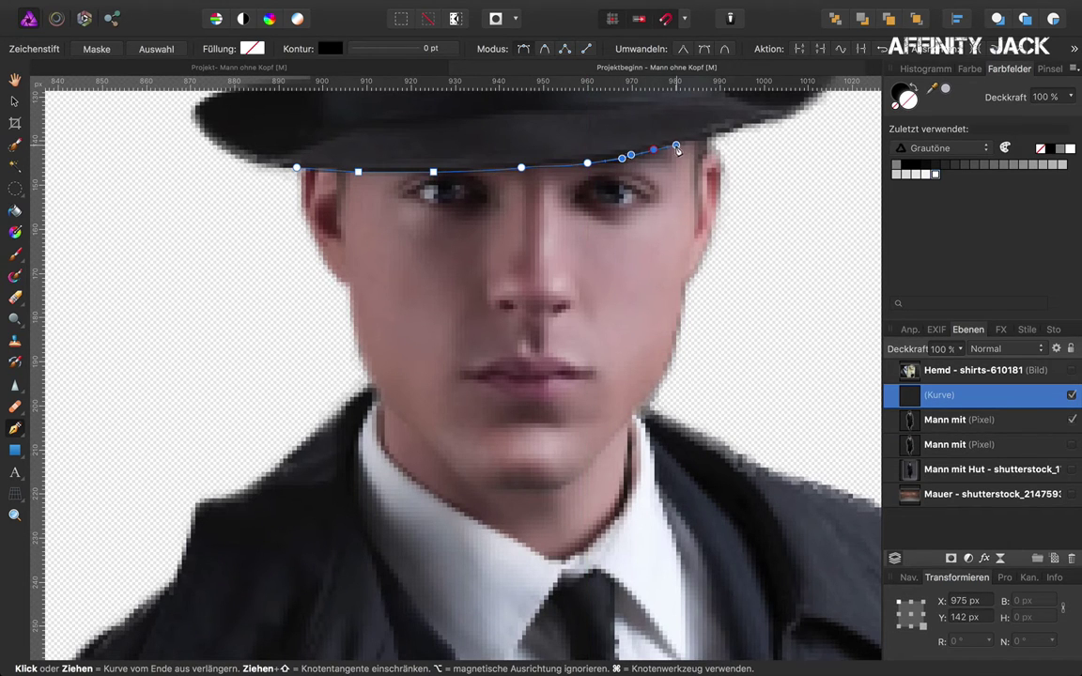
pyautogui.click(653, 150)
pyautogui.moveTo(712, 137); pyautogui.dragTo(732, 133)
pyautogui.click(755, 154)
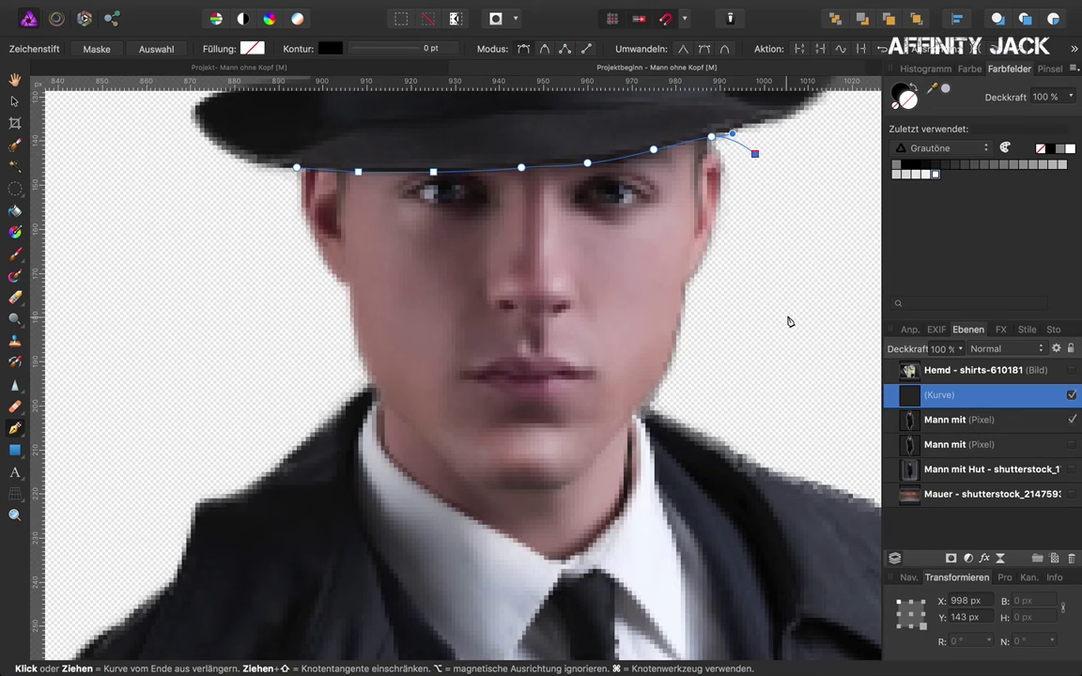
pyautogui.click(786, 317)
pyautogui.click(764, 391)
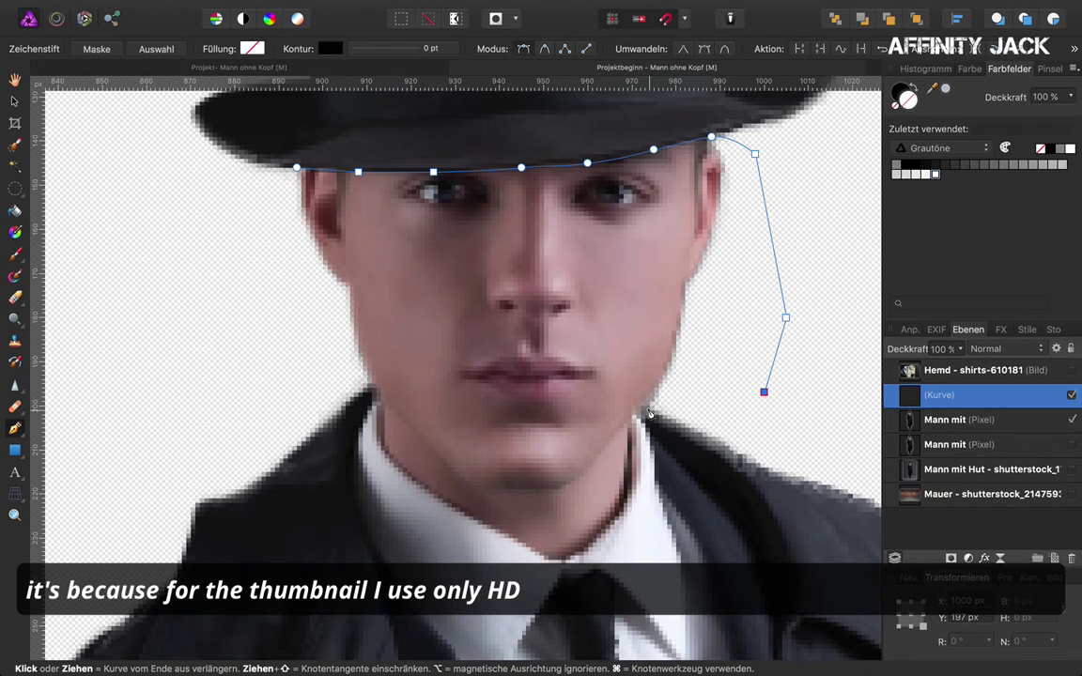
# Continue the path around the shirt collar and up the left side, closing it at the start
pyautogui.click(648, 412)
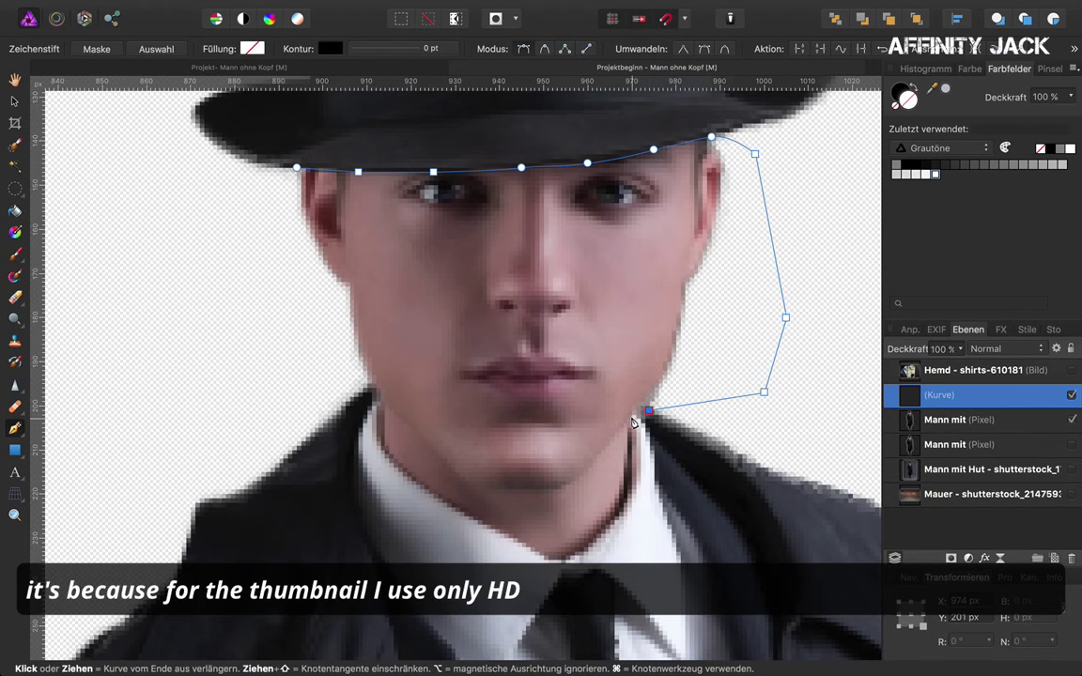
pyautogui.moveTo(636, 428); pyautogui.dragTo(635, 496)
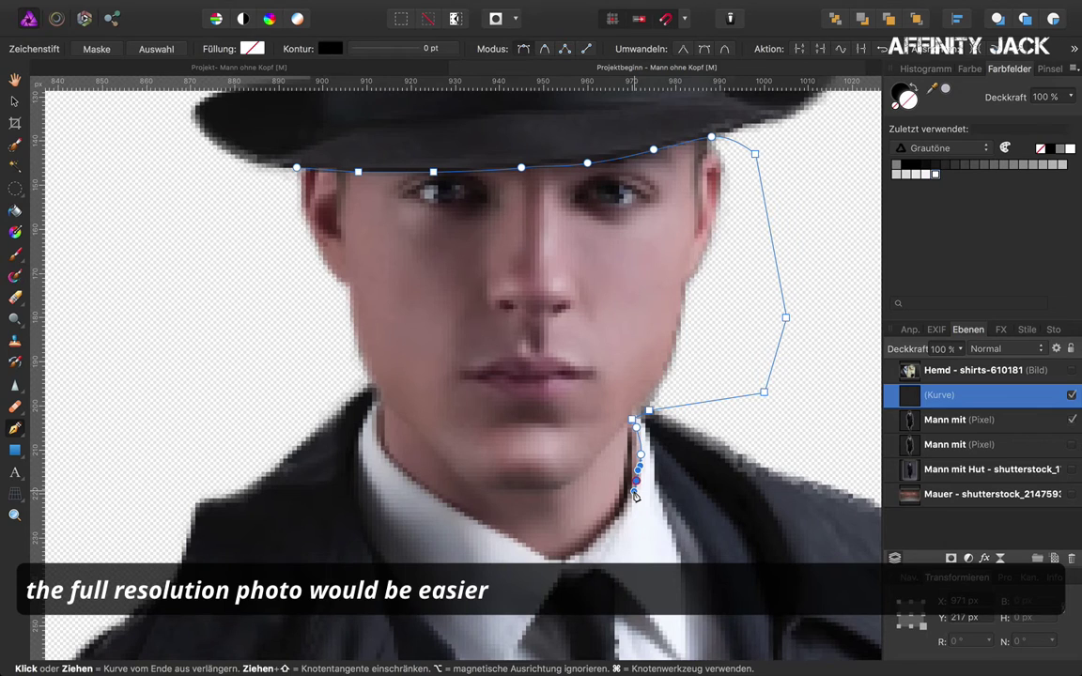
pyautogui.click(623, 512)
pyautogui.click(615, 524)
pyautogui.click(606, 535)
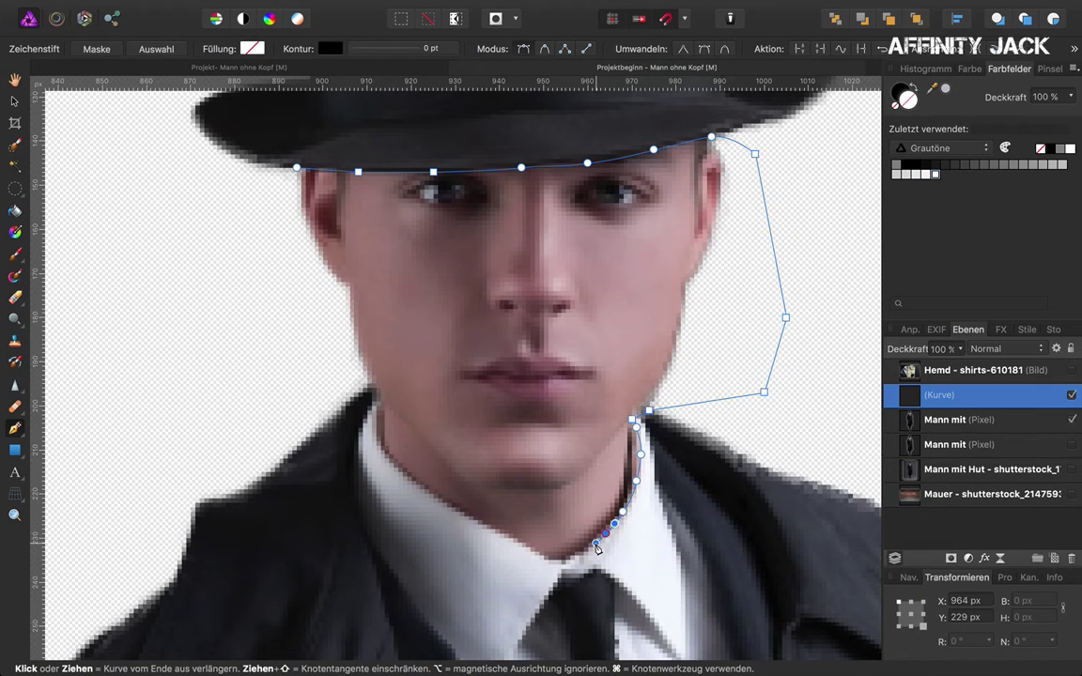
pyautogui.click(579, 560)
pyautogui.moveTo(564, 562); pyautogui.dragTo(554, 560)
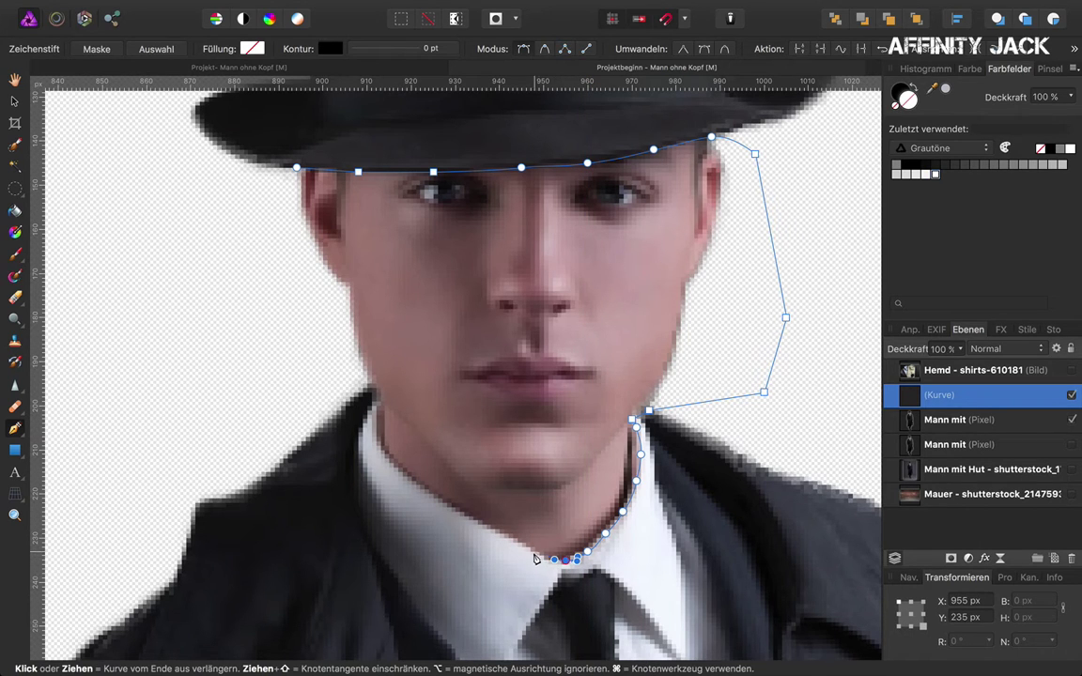
pyautogui.click(534, 552)
pyautogui.moveTo(500, 529)
pyautogui.mouseDown()
pyautogui.moveTo(423, 488)
pyautogui.moveTo(381, 448)
pyautogui.moveTo(379, 403)
pyautogui.mouseUp()
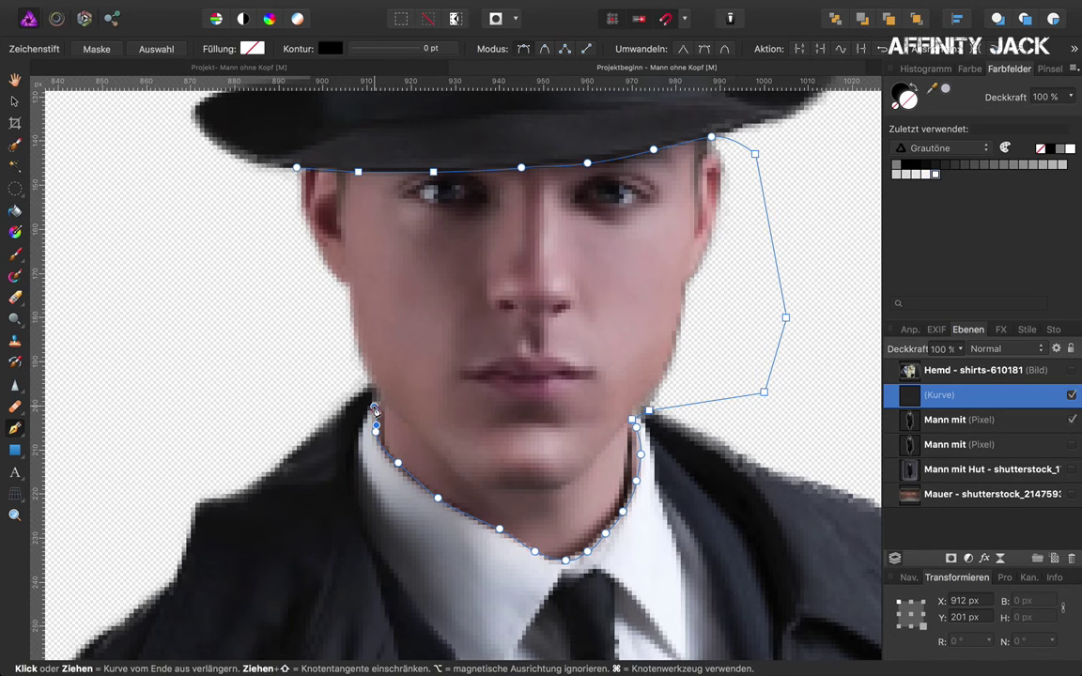
pyautogui.click(371, 385)
pyautogui.click(155, 203)
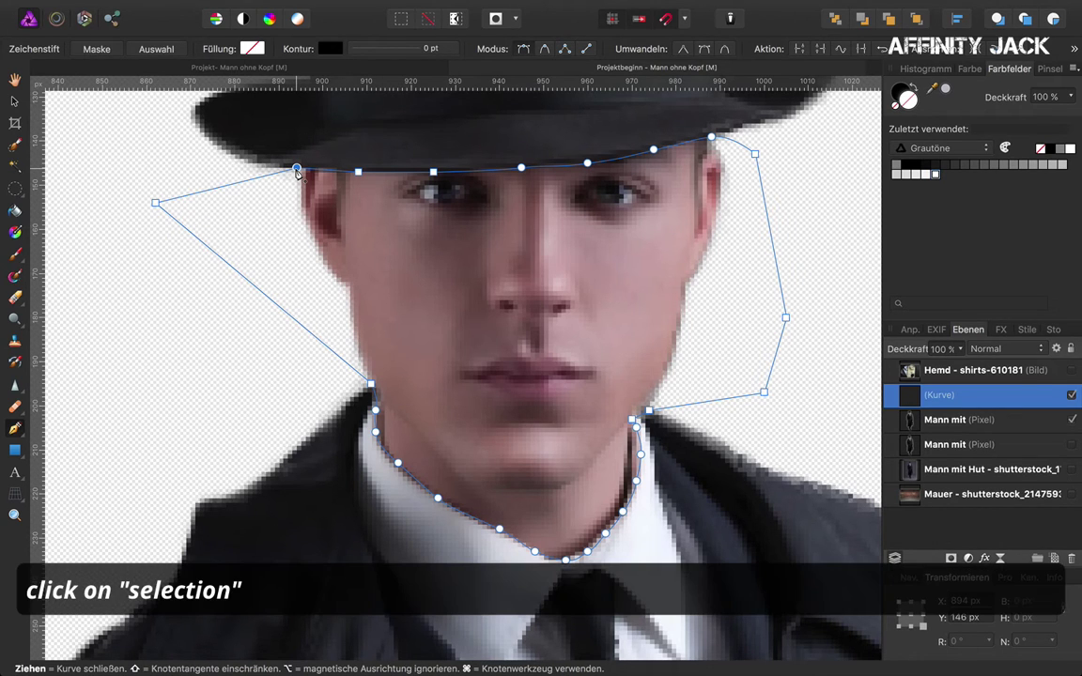
pyautogui.click(297, 173)
# Convert the path to a selection, invert it, mask the head out, and deselect
pyautogui.click(156, 50)
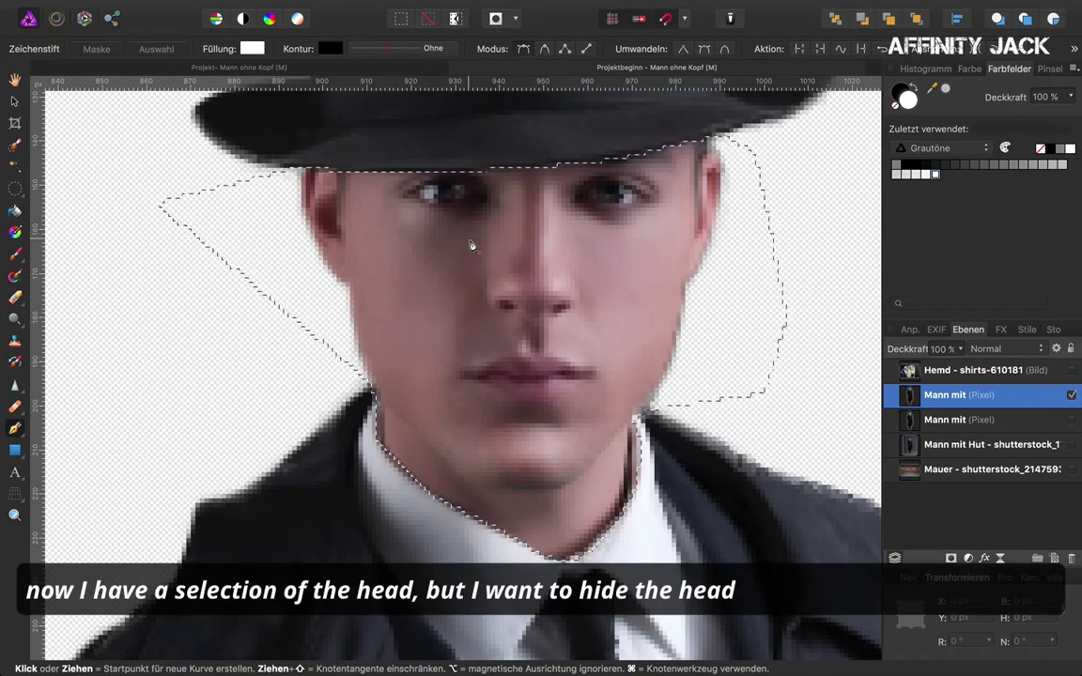
pyautogui.moveTo(409, 6)
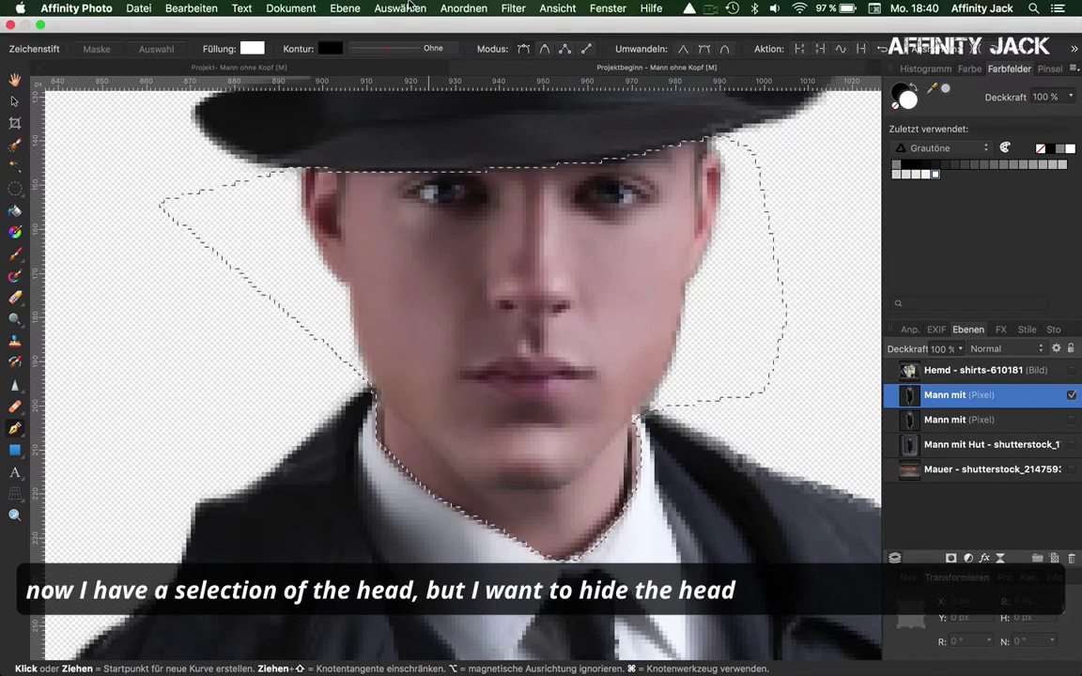
pyautogui.click(394, 9)
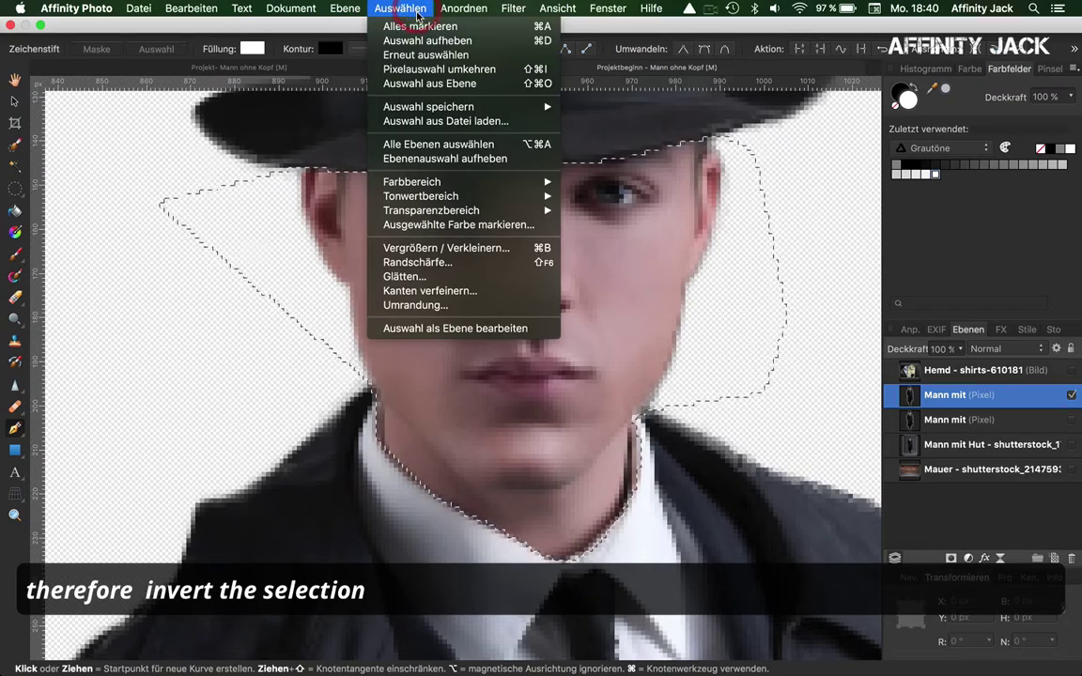
pyautogui.click(428, 74)
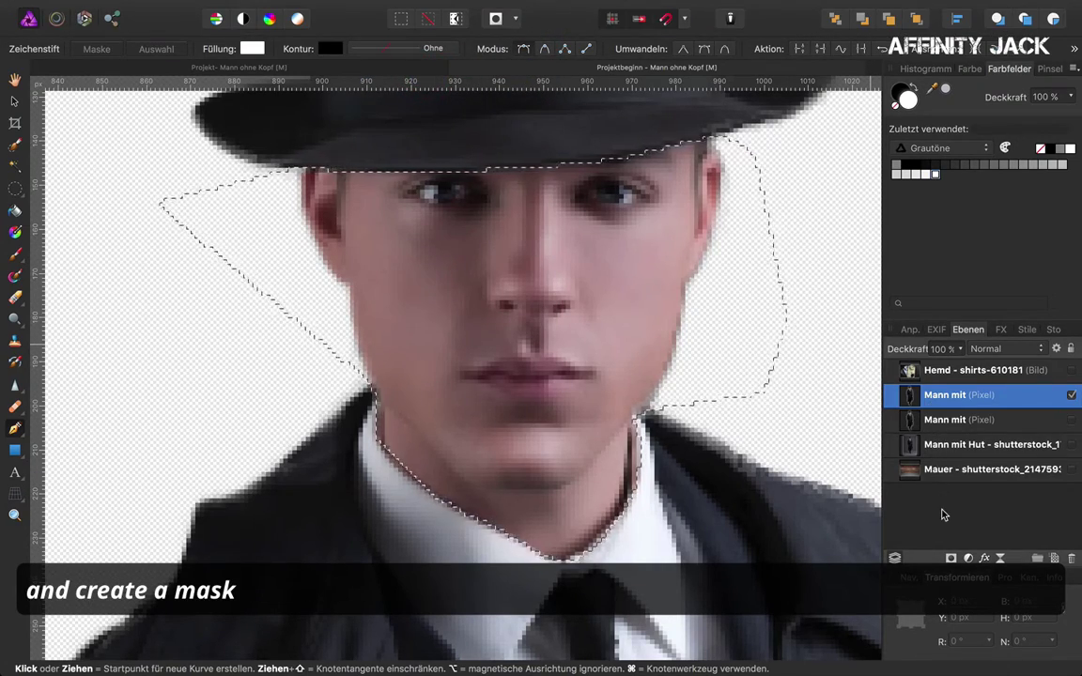
pyautogui.click(949, 562)
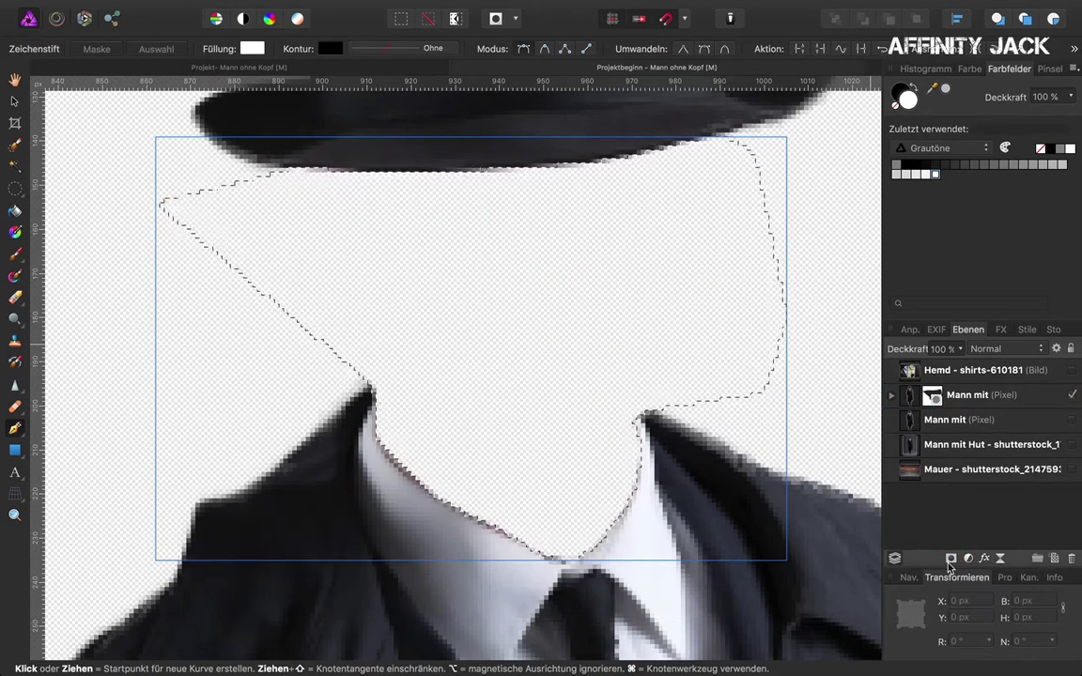
pyautogui.hotkey('ctrl', 'd')
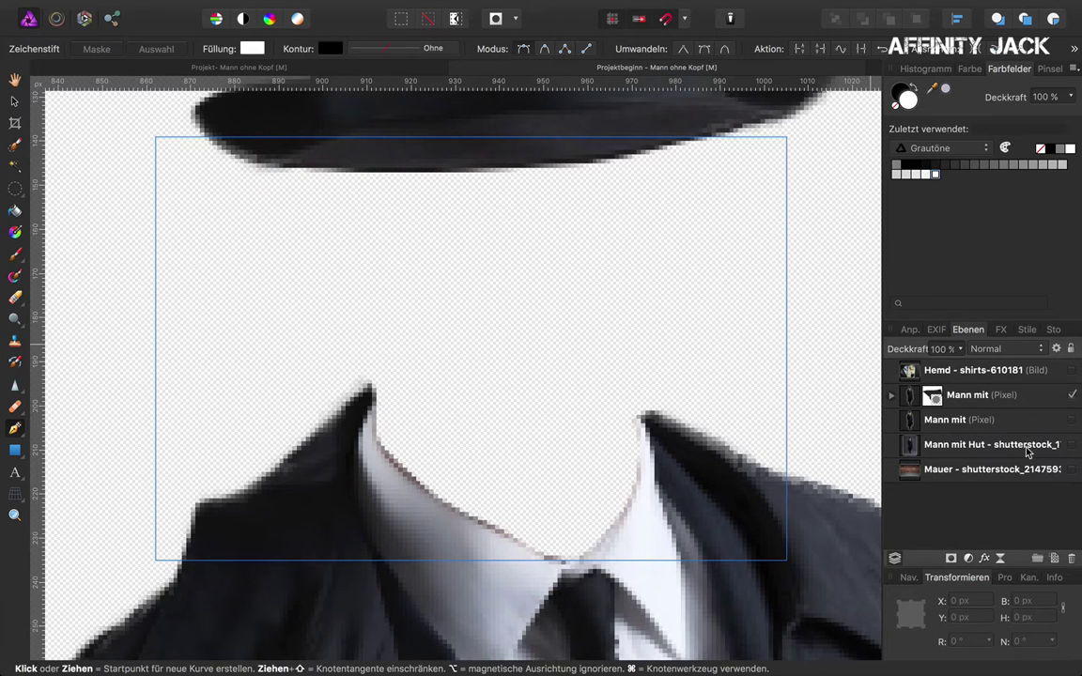
# Change the masked layer's name from 'Mann mit' to 'Mann ohne'
pyautogui.click(982, 395)
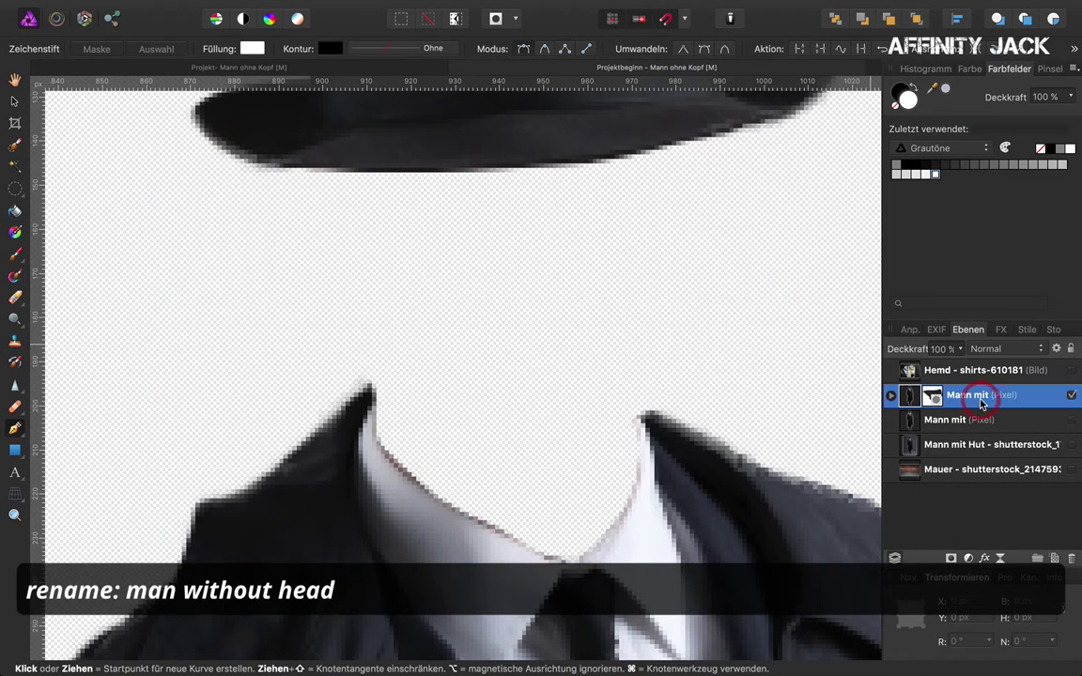
pyautogui.doubleClick(981, 395)
pyautogui.click(980, 395)
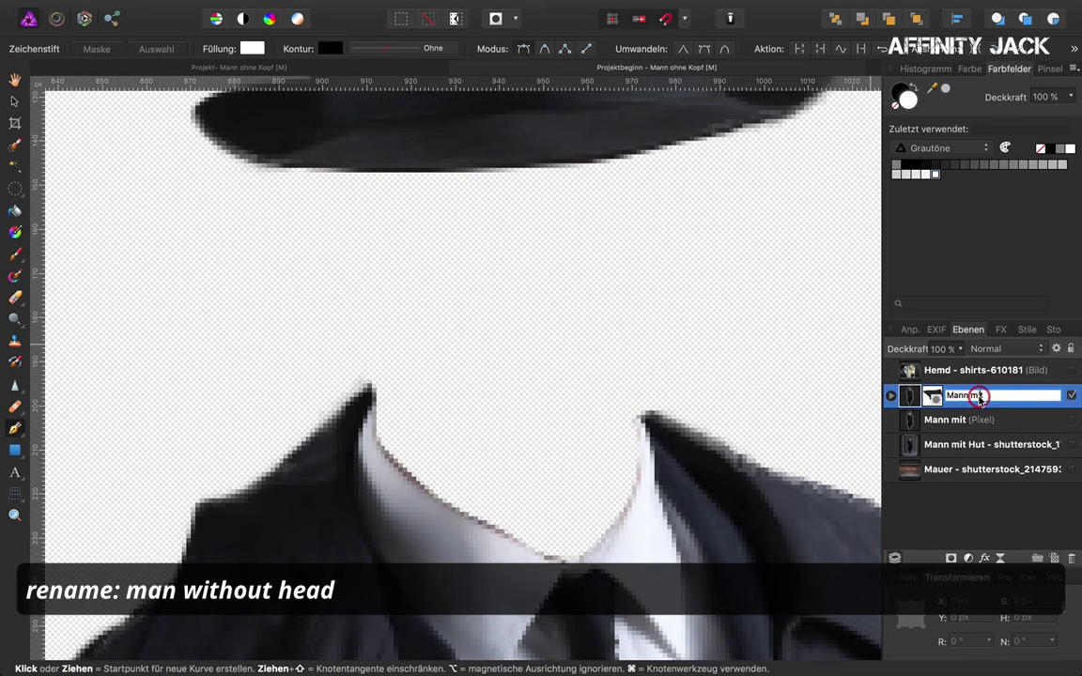
pyautogui.write('ohne')
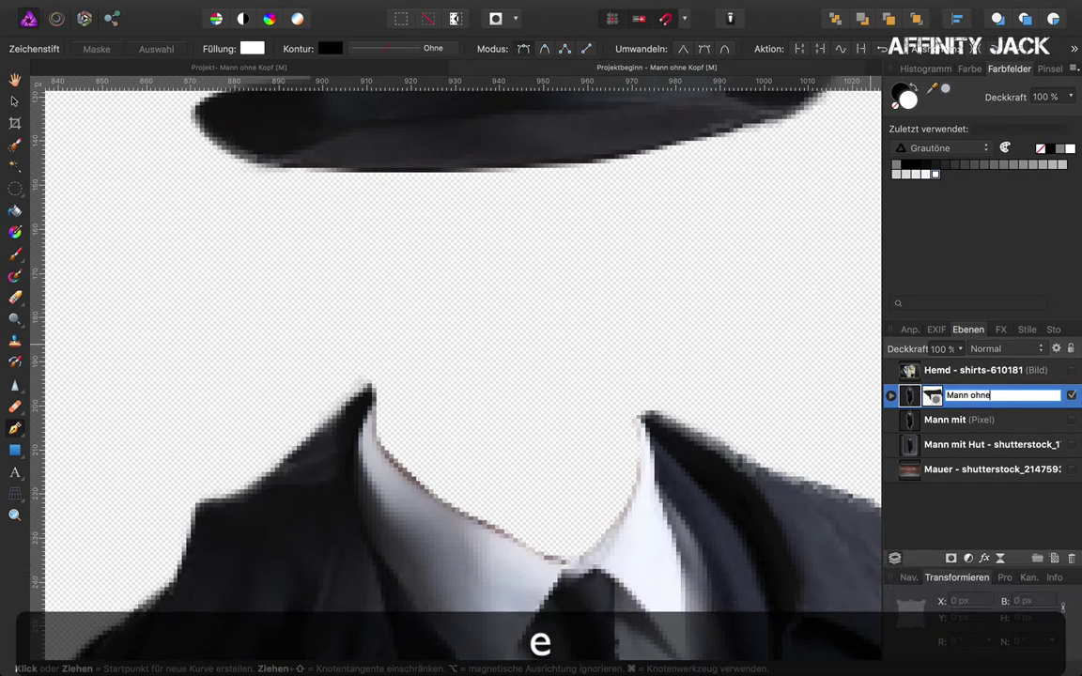
pyautogui.press('Return')
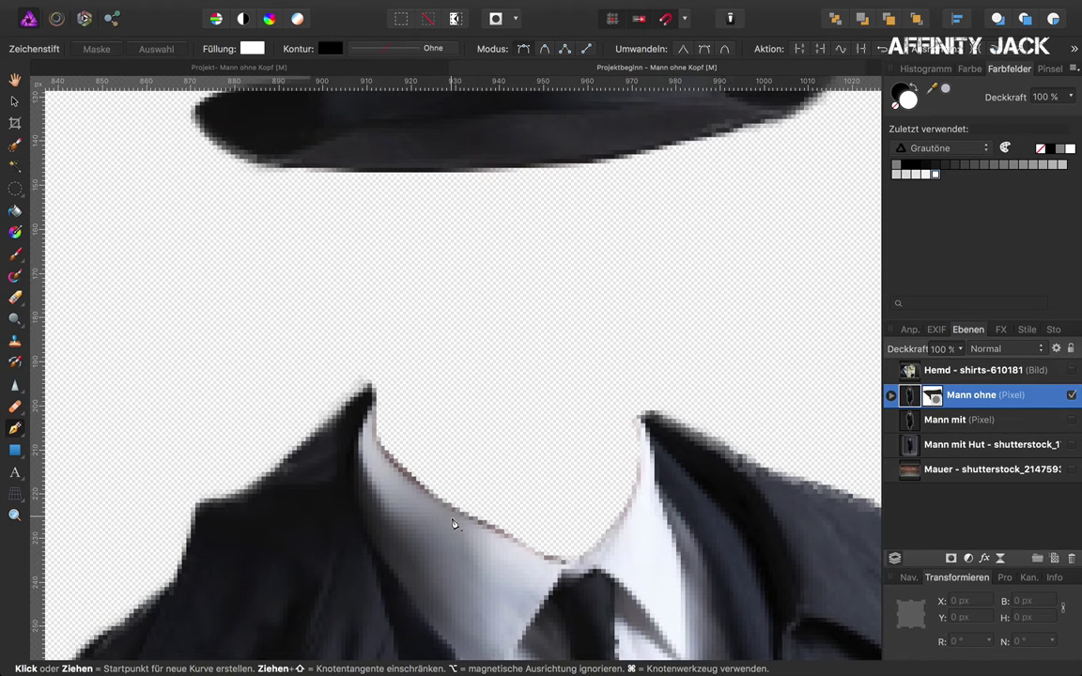
pyautogui.scroll(-5, 452, 523)
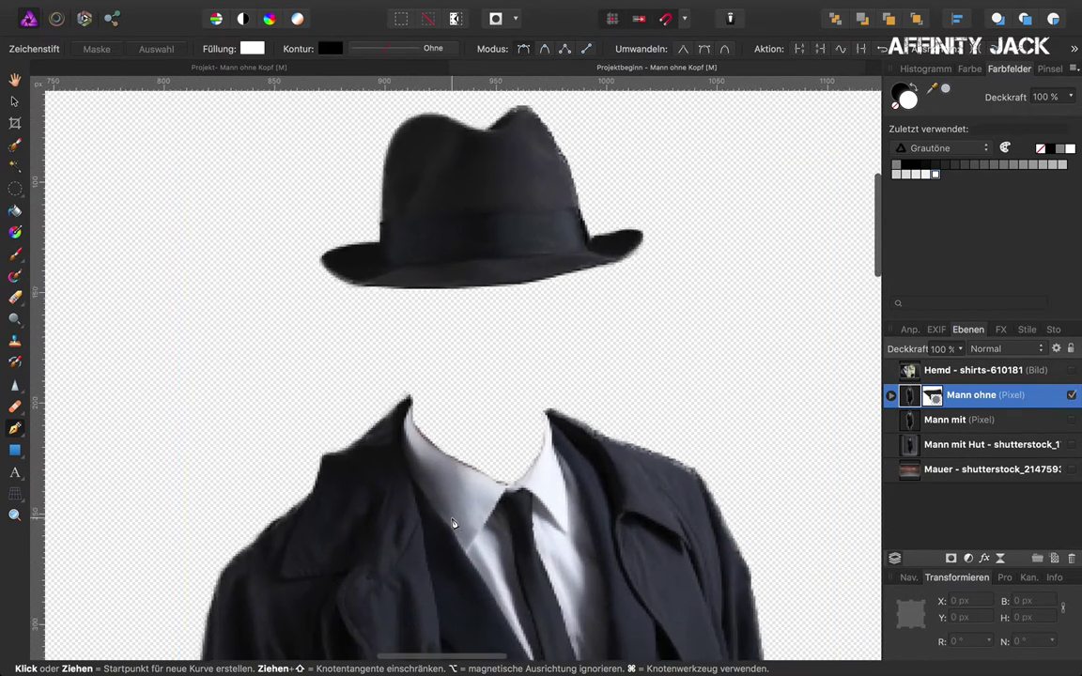
pyautogui.scroll(2, 447, 512)
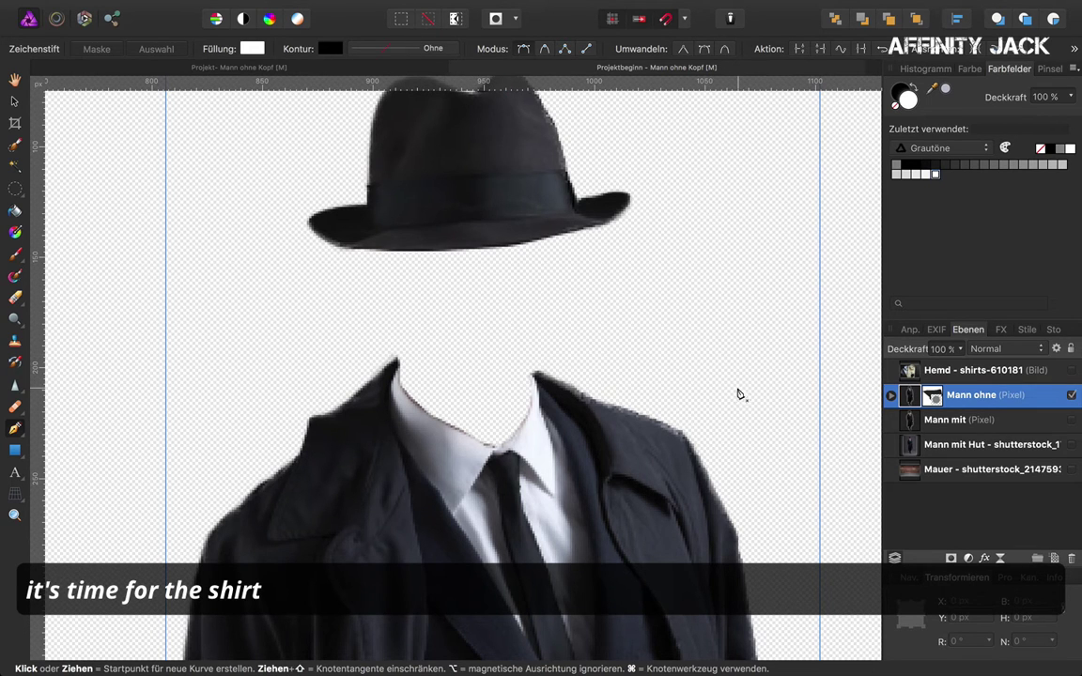
# Show the Hemd shirt photo, select its layer with the Move tool, and open its opacity control
pyautogui.click(1071, 371)
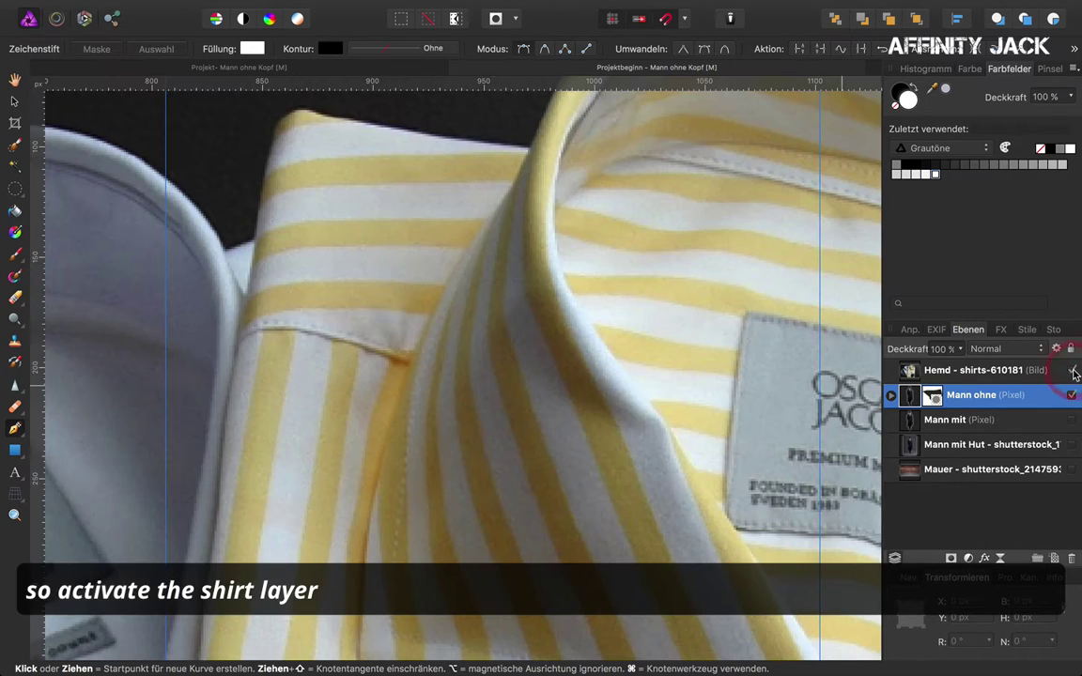
pyautogui.scroll(-3, 592, 334)
pyautogui.scroll(-2, 592, 334)
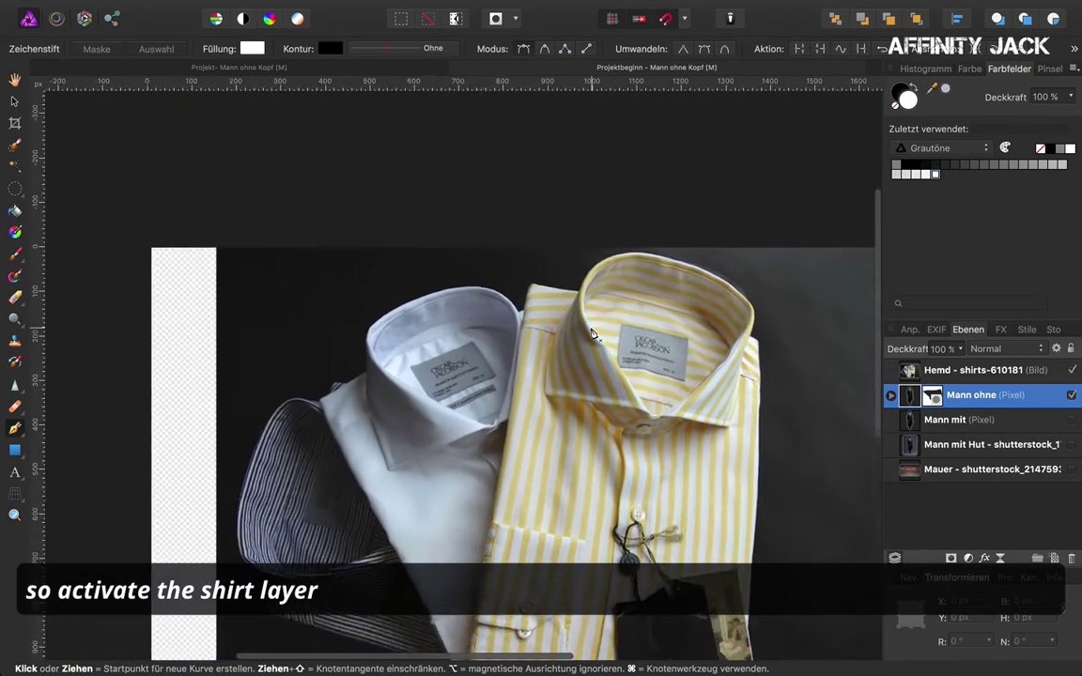
pyautogui.scroll(-2, 592, 333)
pyautogui.scroll(-2, 592, 334)
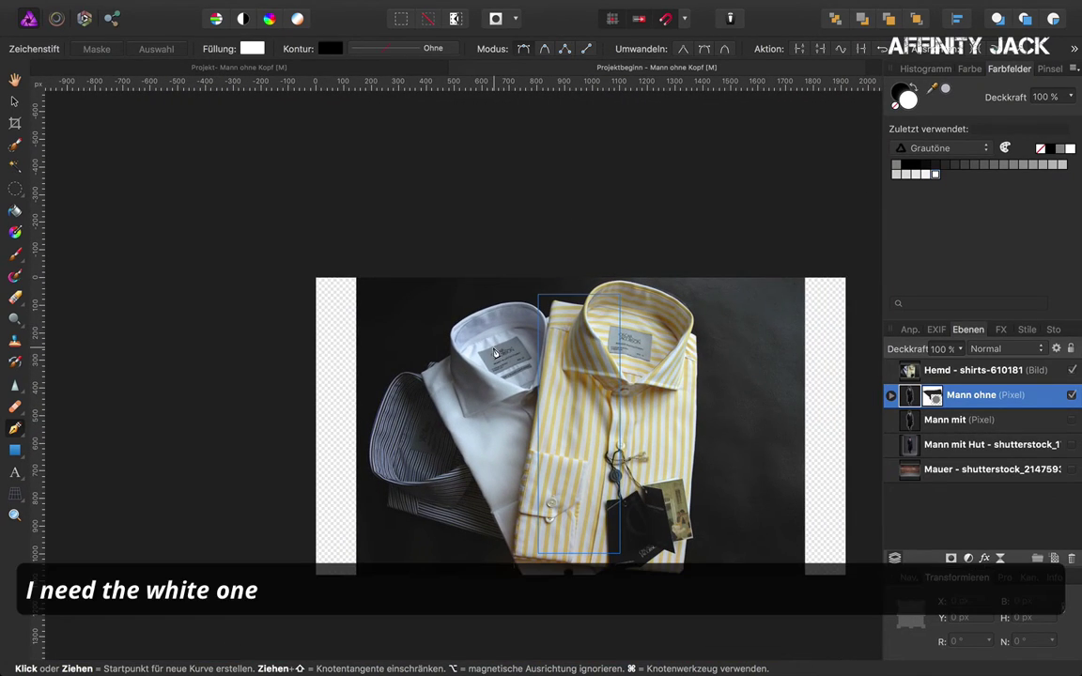
pyautogui.scroll(1, 495, 351)
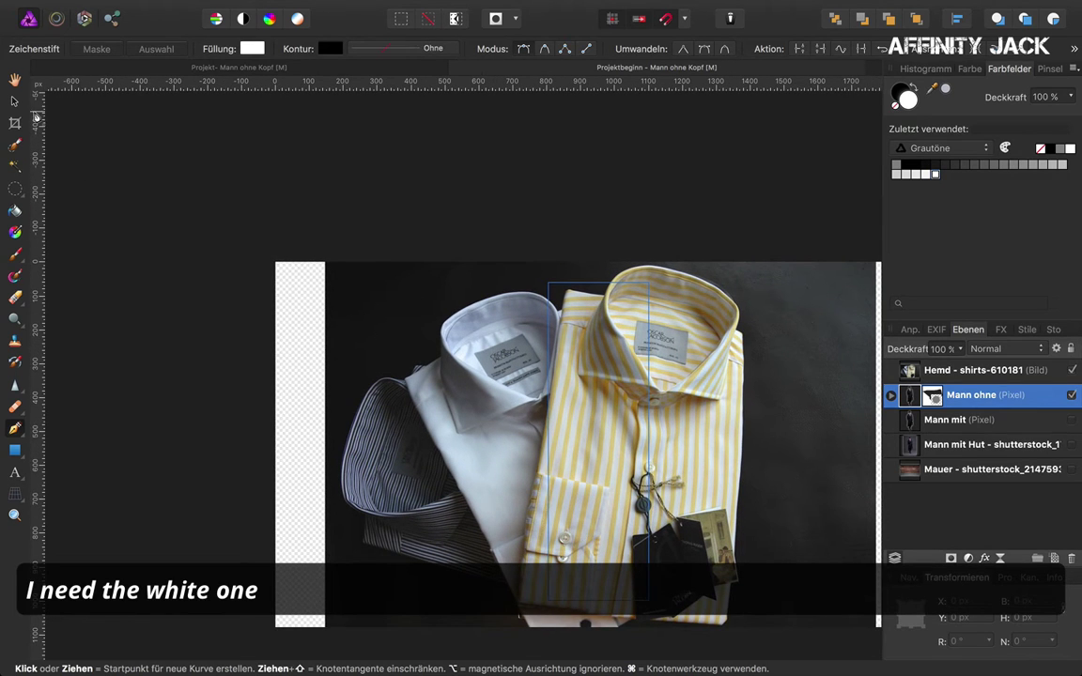
pyautogui.click(15, 102)
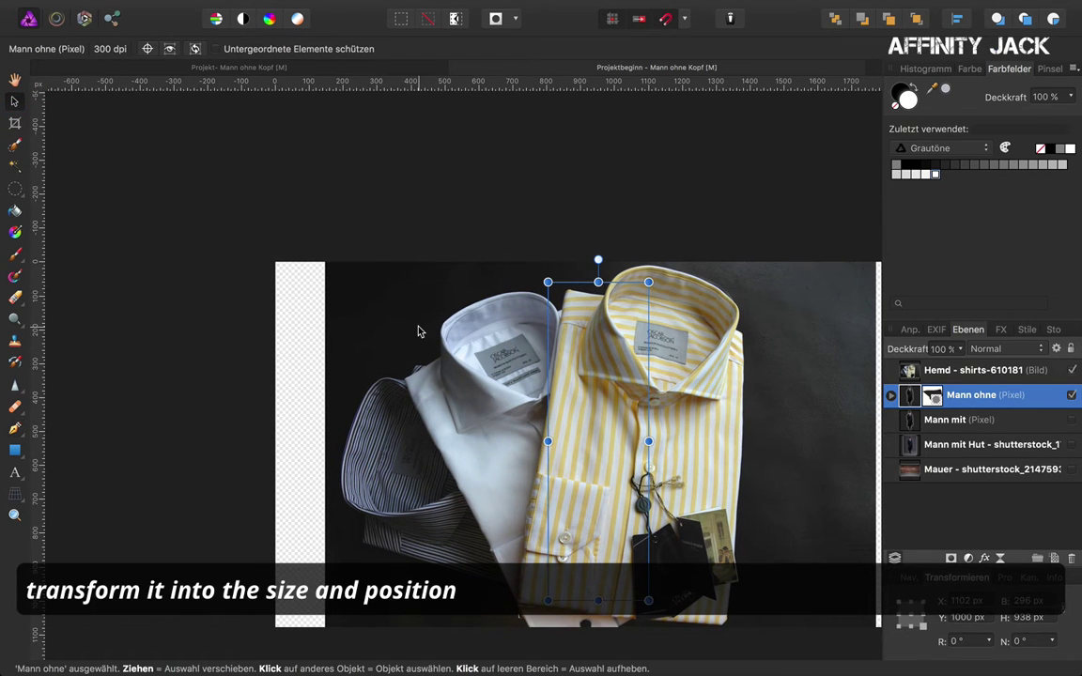
pyautogui.click(912, 372)
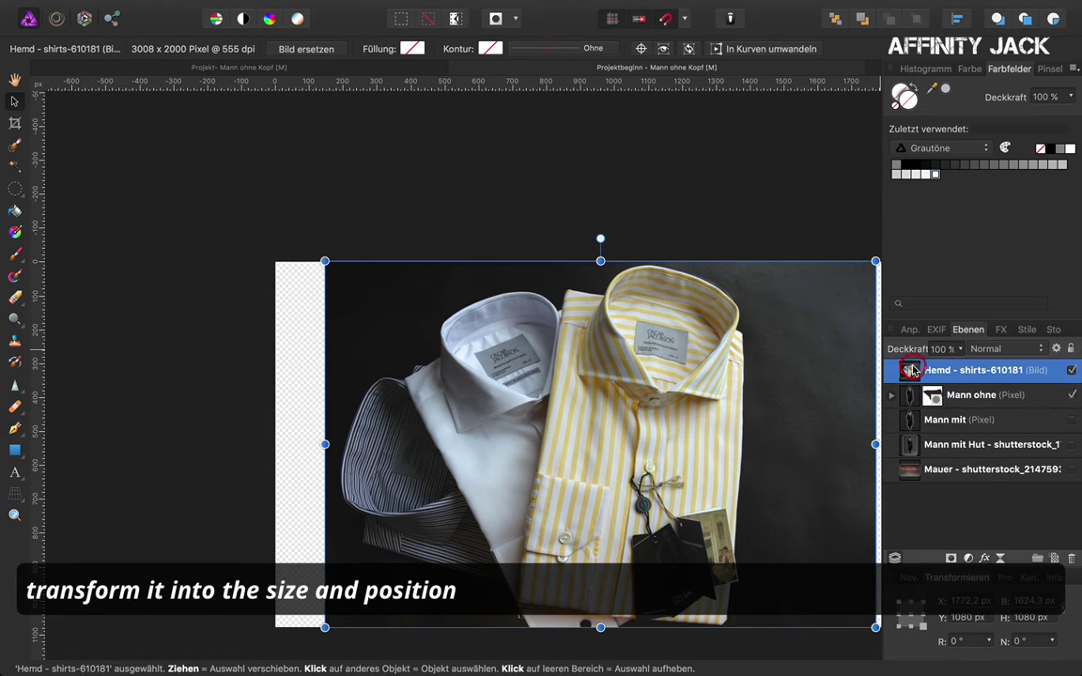
pyautogui.click(960, 349)
# Lower the shirt photo's opacity to 57 % and scale it down onto the man's chest
pyautogui.moveTo(959, 370); pyautogui.dragTo(912, 371)
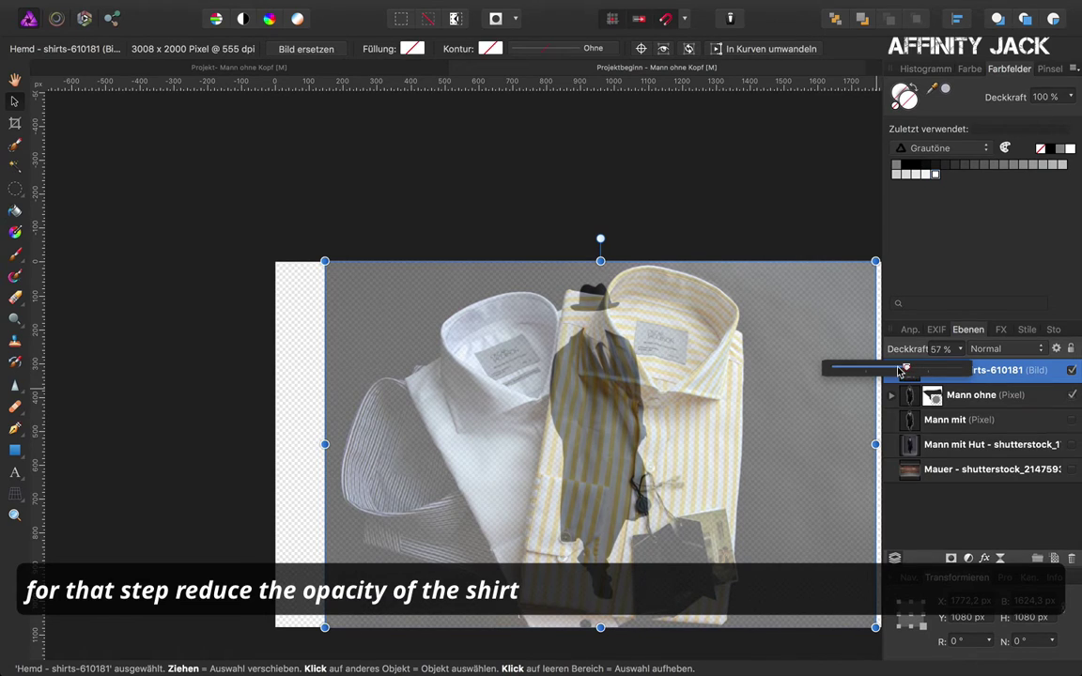
pyautogui.scroll(-3, 650, 369)
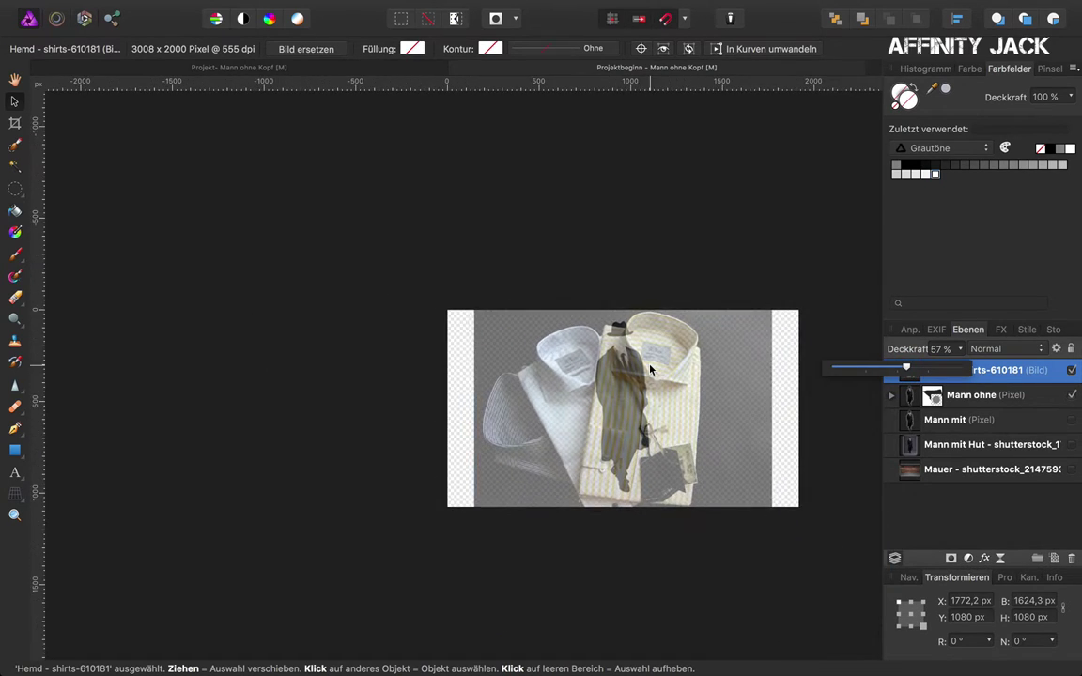
pyautogui.scroll(4, 650, 369)
pyautogui.scroll(-1, 649, 369)
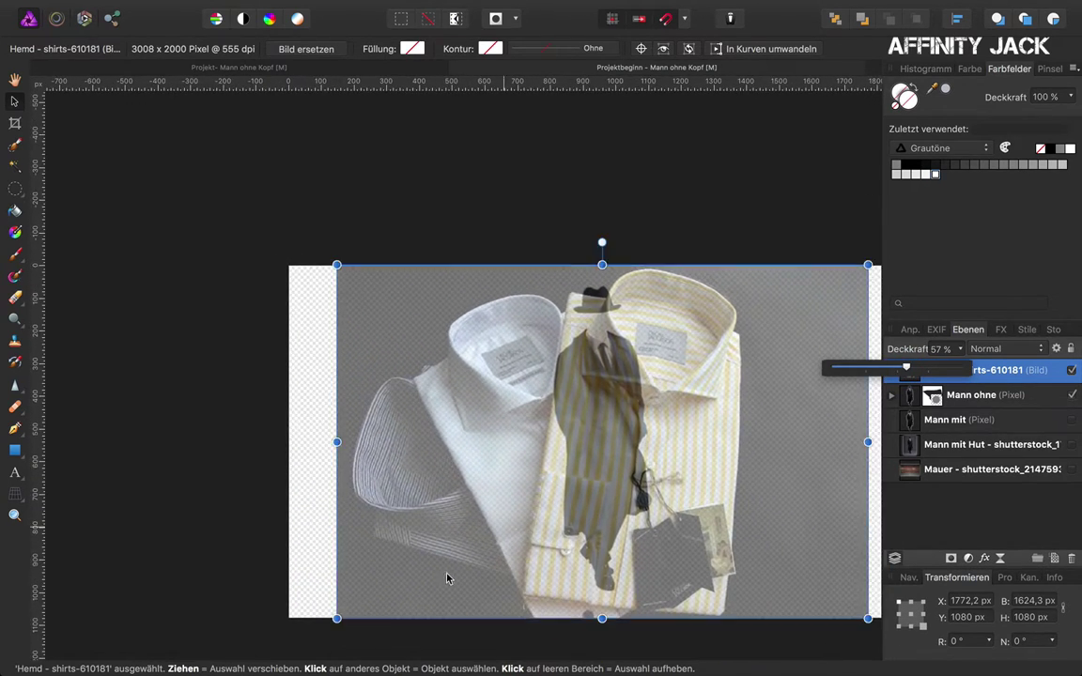
pyautogui.moveTo(324, 603); pyautogui.dragTo(742, 329)
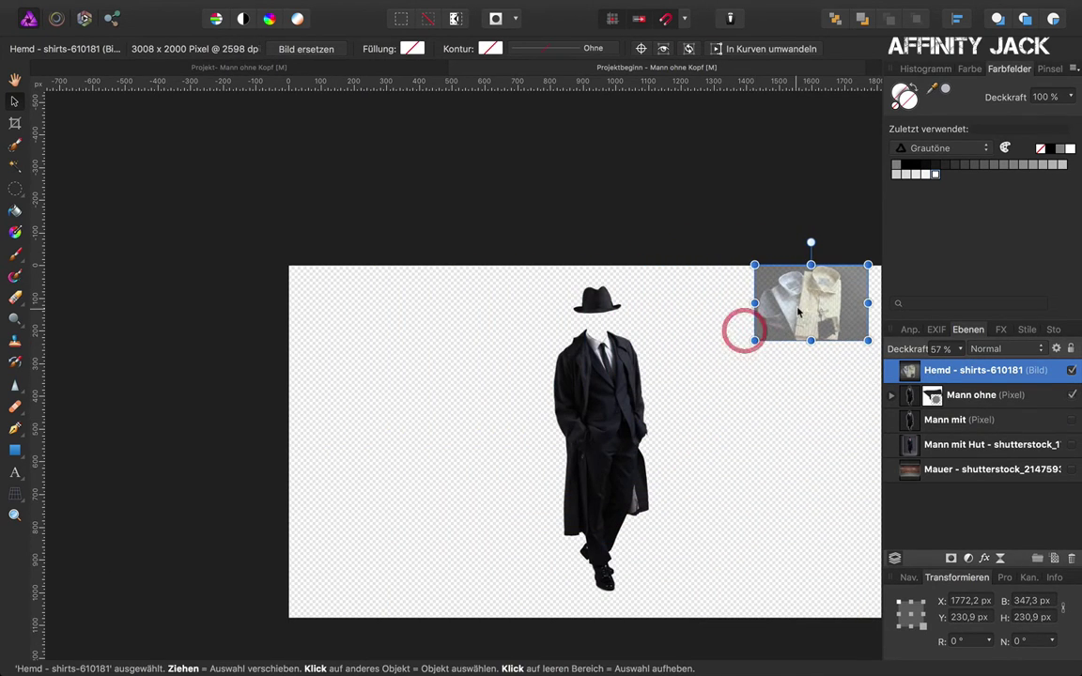
pyautogui.moveTo(806, 303)
pyautogui.mouseDown()
pyautogui.moveTo(633, 358)
pyautogui.moveTo(570, 303)
pyautogui.mouseUp()
pyautogui.scroll(2, 613, 372)
pyautogui.scroll(3, 613, 372)
pyautogui.scroll(2, 614, 372)
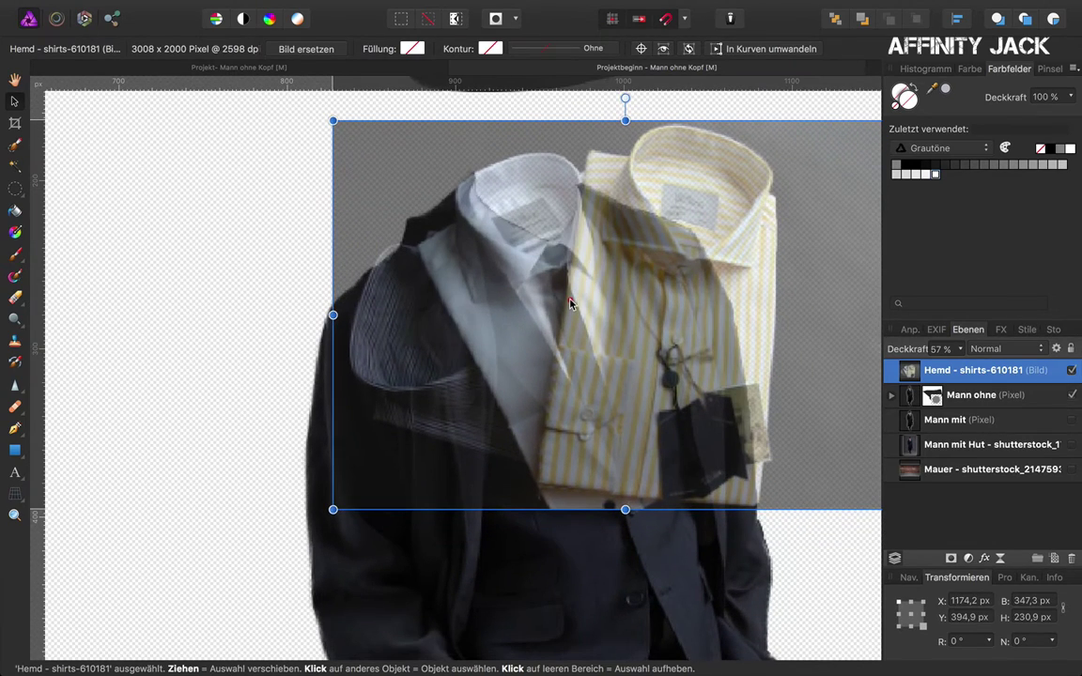
pyautogui.hscroll(3, 570, 302)
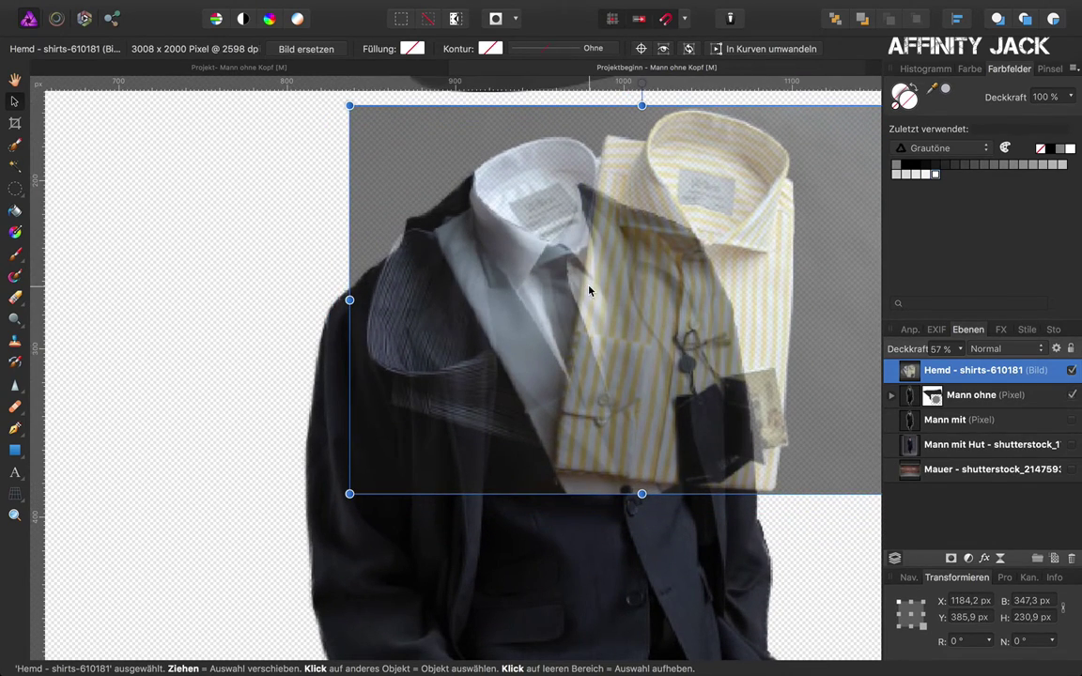
pyautogui.moveTo(570, 302); pyautogui.dragTo(589, 290)
pyautogui.hscroll(3, 589, 290)
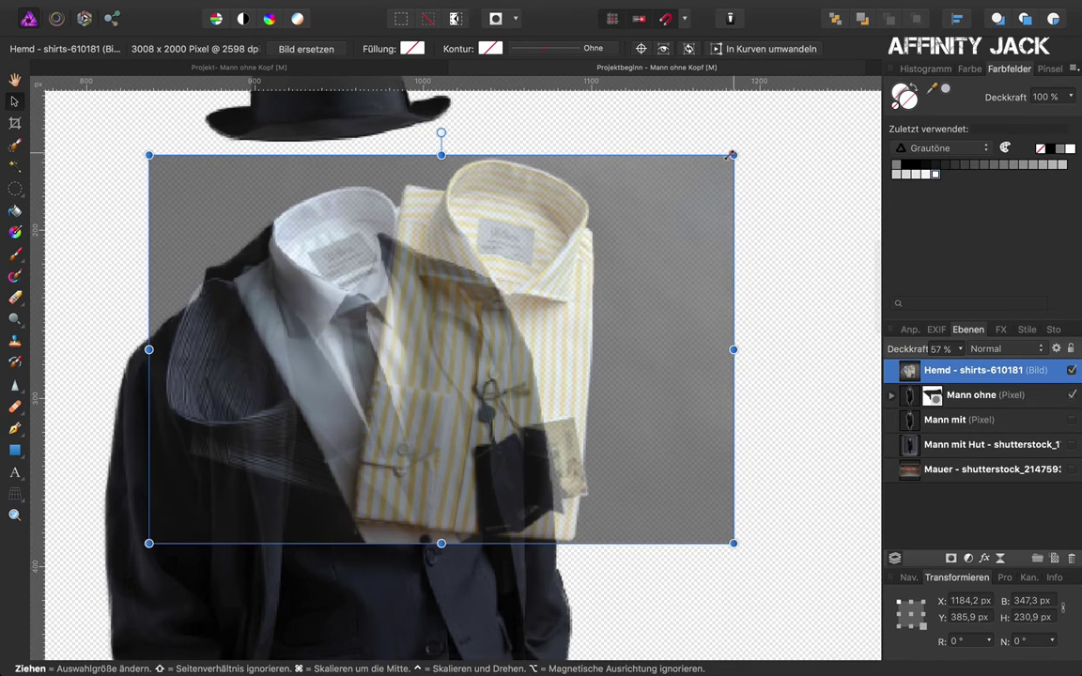
# Fine-tune the shirt to about 292 × 194 px, rotated 344.3°, aligned over the collar
pyautogui.moveTo(736, 160); pyautogui.dragTo(668, 198)
pyautogui.moveTo(407, 283); pyautogui.dragTo(423, 249)
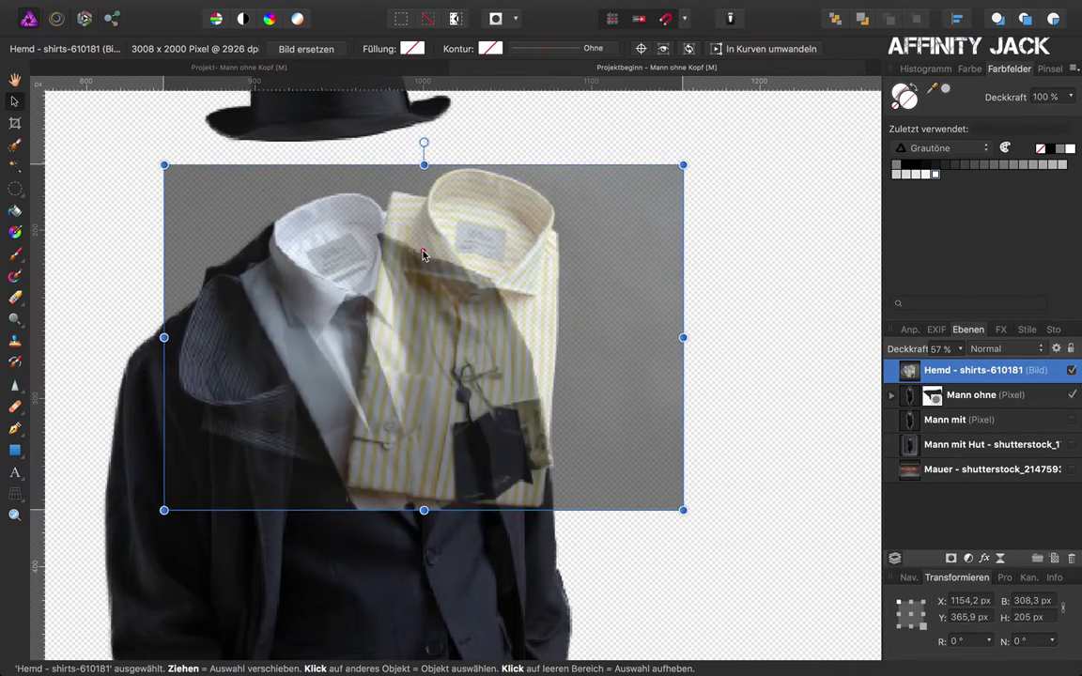
pyautogui.moveTo(682, 165); pyautogui.dragTo(668, 174)
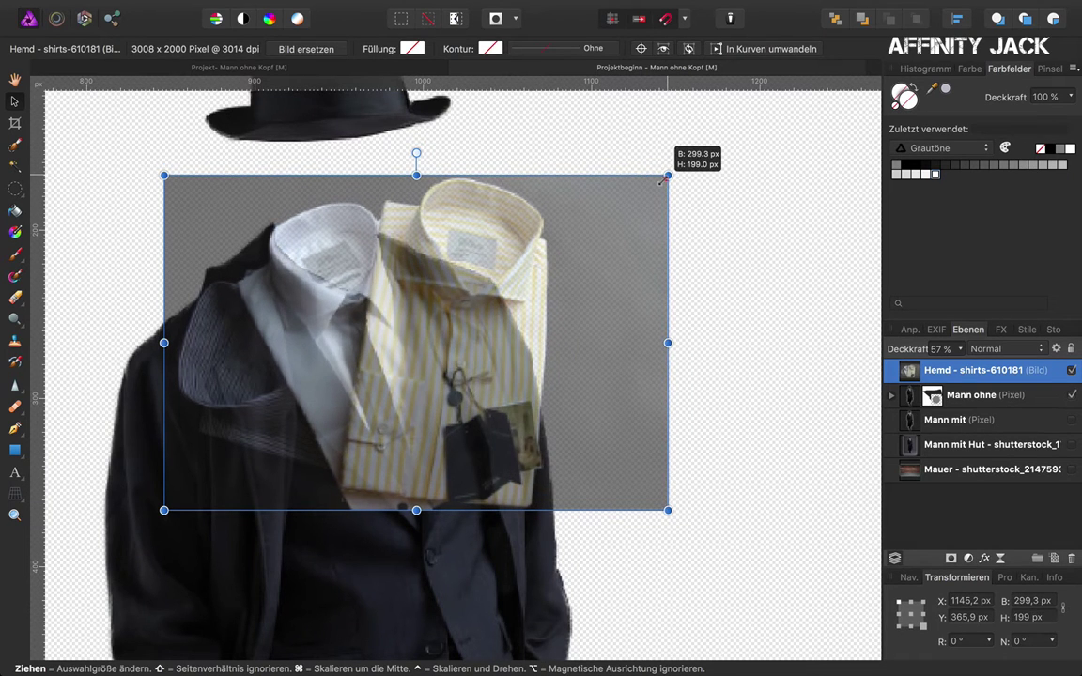
pyautogui.moveTo(468, 247); pyautogui.dragTo(472, 242)
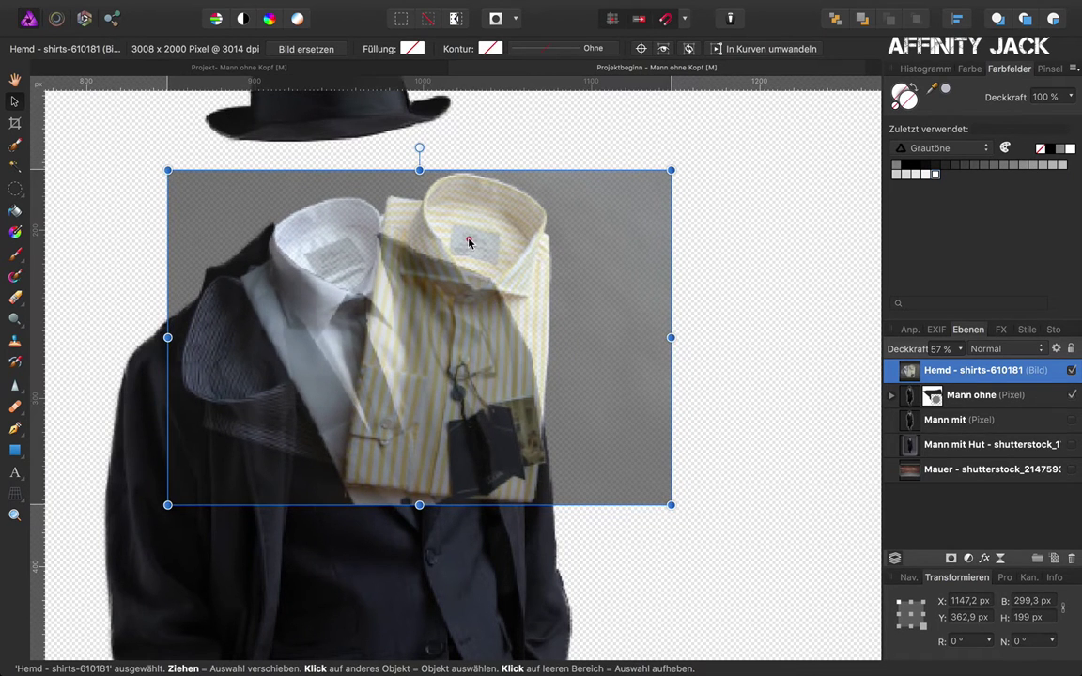
pyautogui.moveTo(653, 175); pyautogui.dragTo(646, 180)
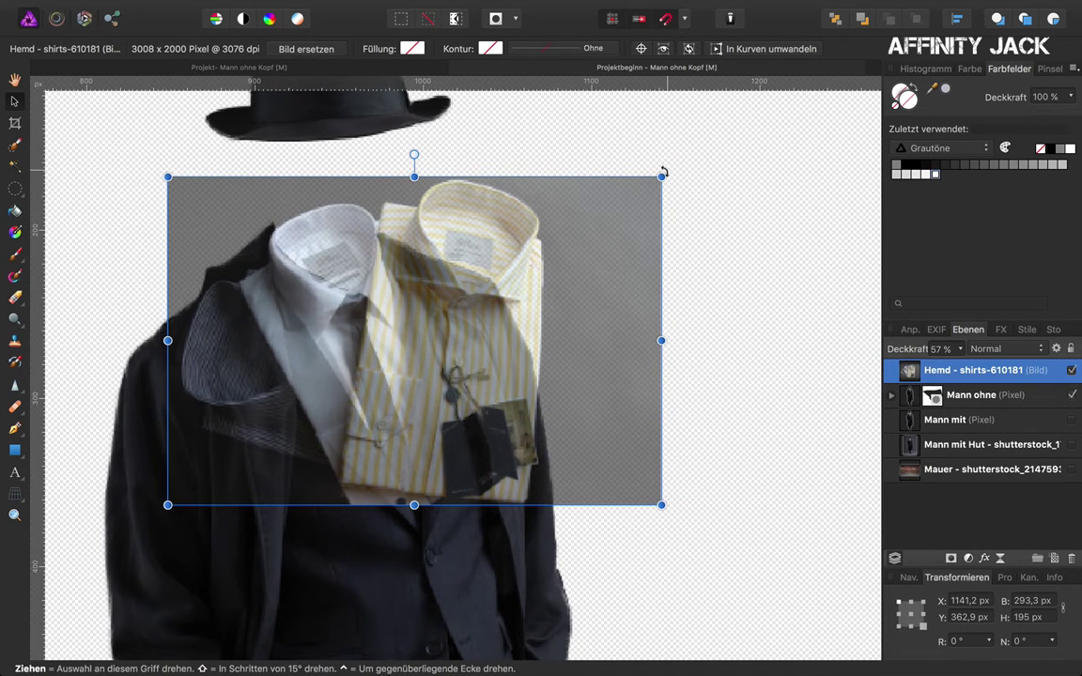
pyautogui.moveTo(665, 171); pyautogui.dragTo(696, 250)
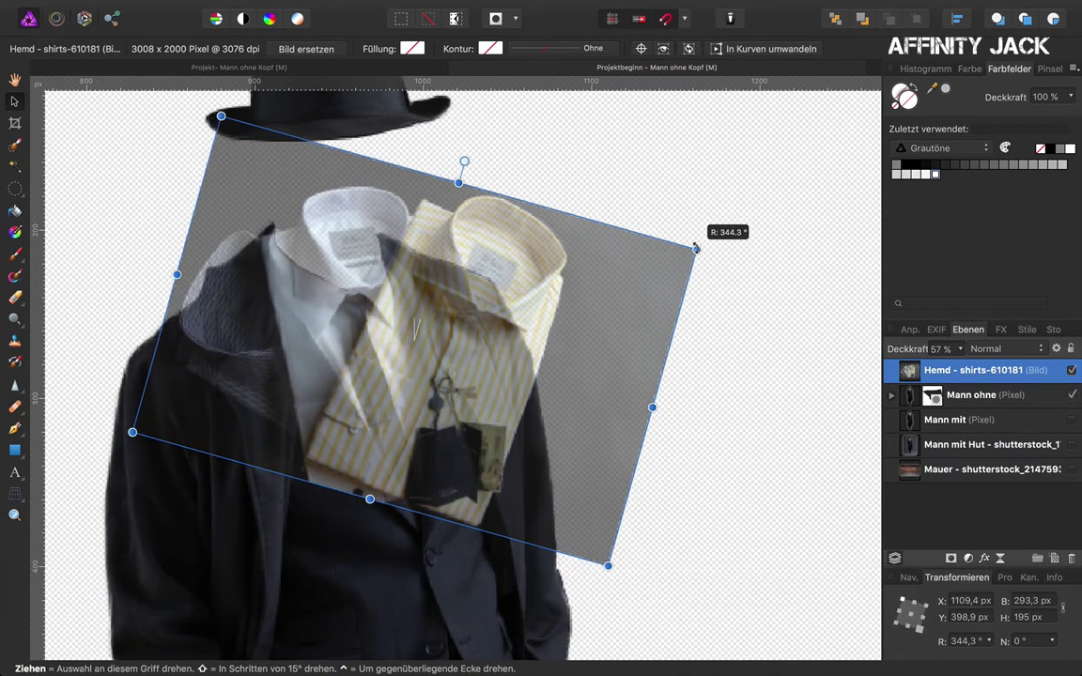
pyautogui.moveTo(549, 258); pyautogui.dragTo(514, 285)
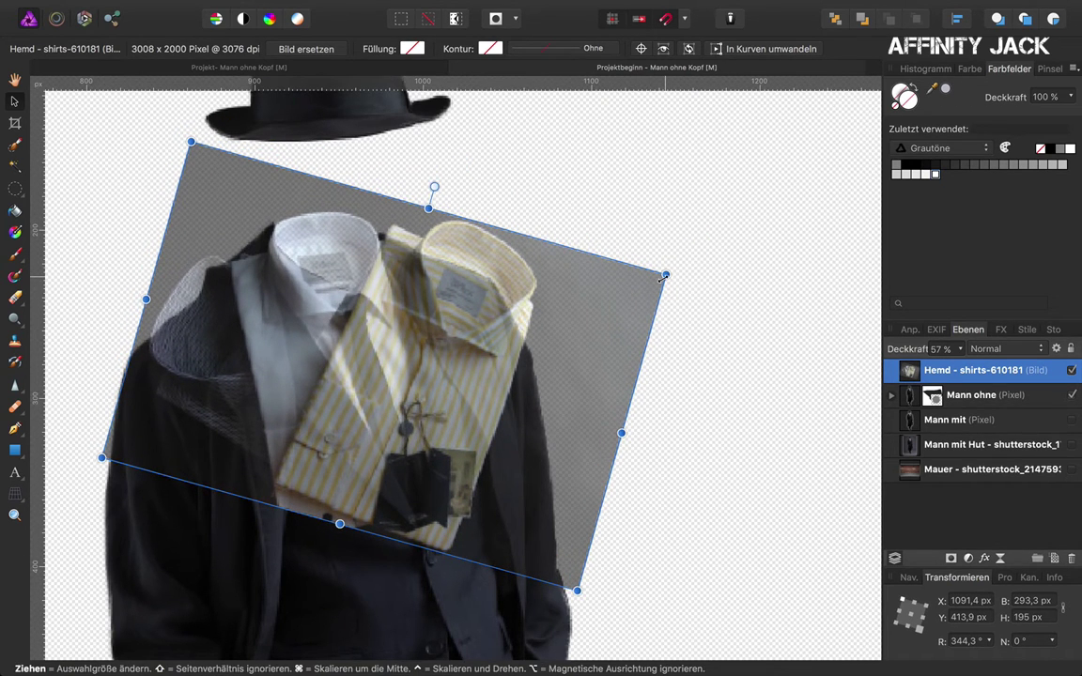
pyautogui.moveTo(664, 276); pyautogui.dragTo(663, 276)
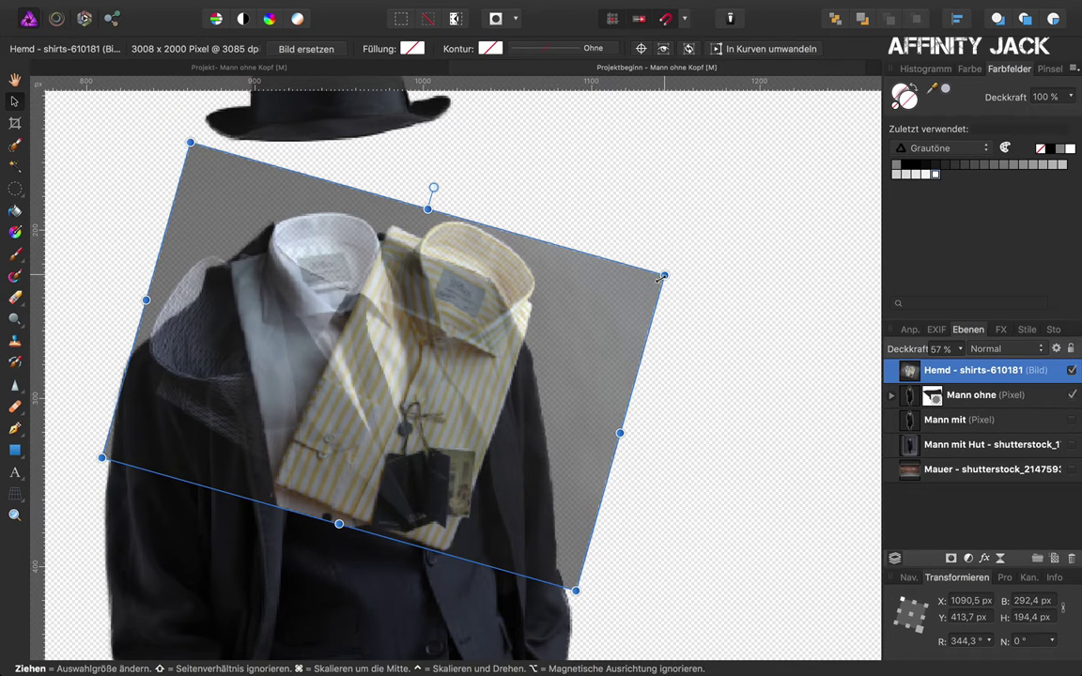
# Raise the Hemd layer's opacity to 100 % and select the Mann ohne mask
pyautogui.click(959, 352)
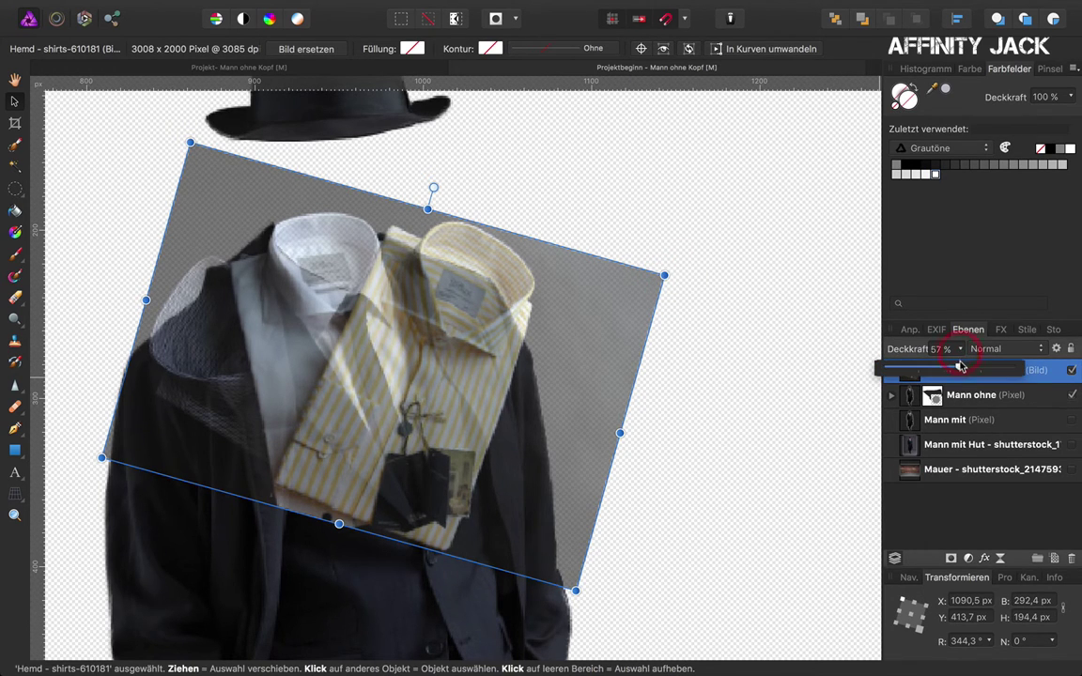
pyautogui.moveTo(959, 370); pyautogui.dragTo(1012, 370)
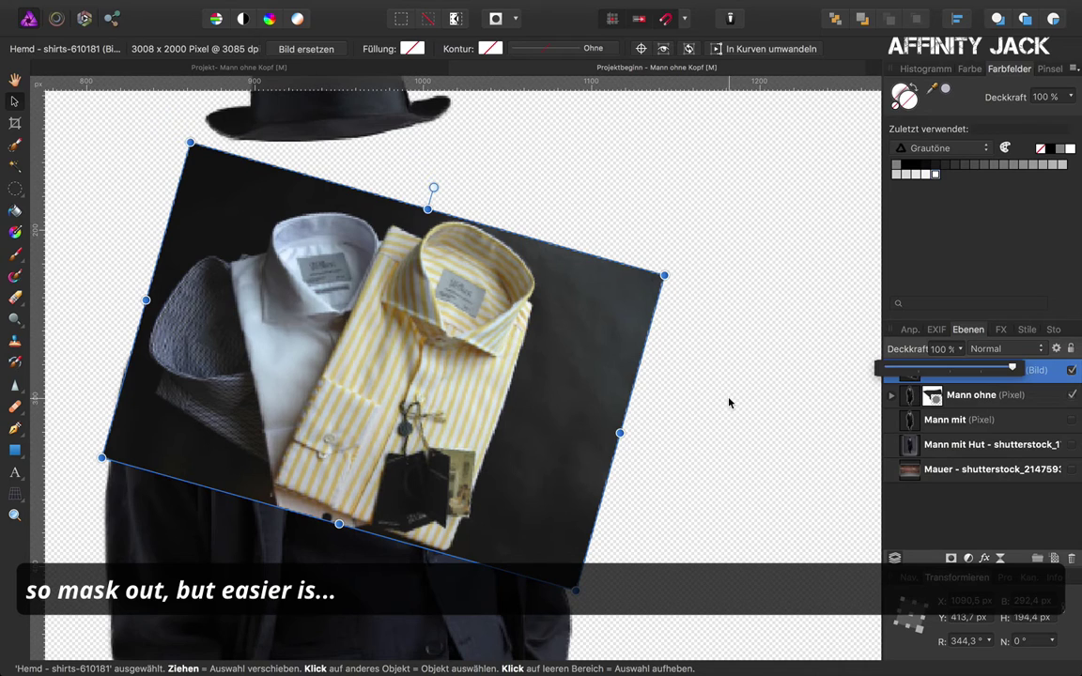
pyautogui.click(932, 397)
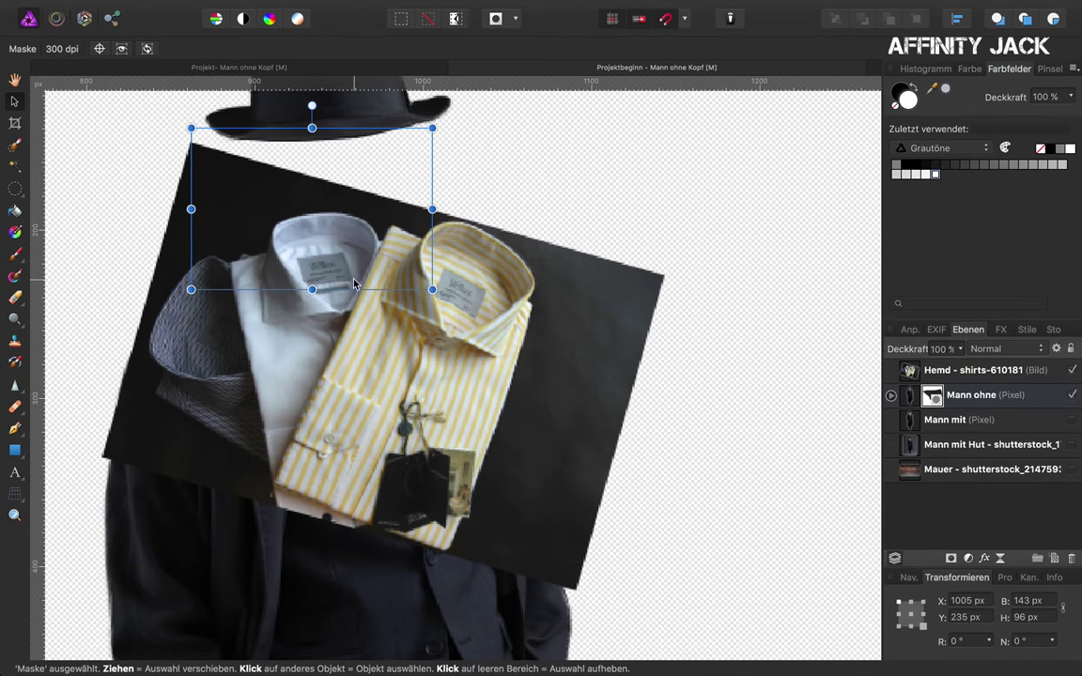
# Load the Mann ohne head mask as a selection, invert it, and mask the Hemd shirt layer with it
pyautogui.press('super')
pyautogui.keyDown('super'); pyautogui.click(935, 397); pyautogui.keyUp('super')
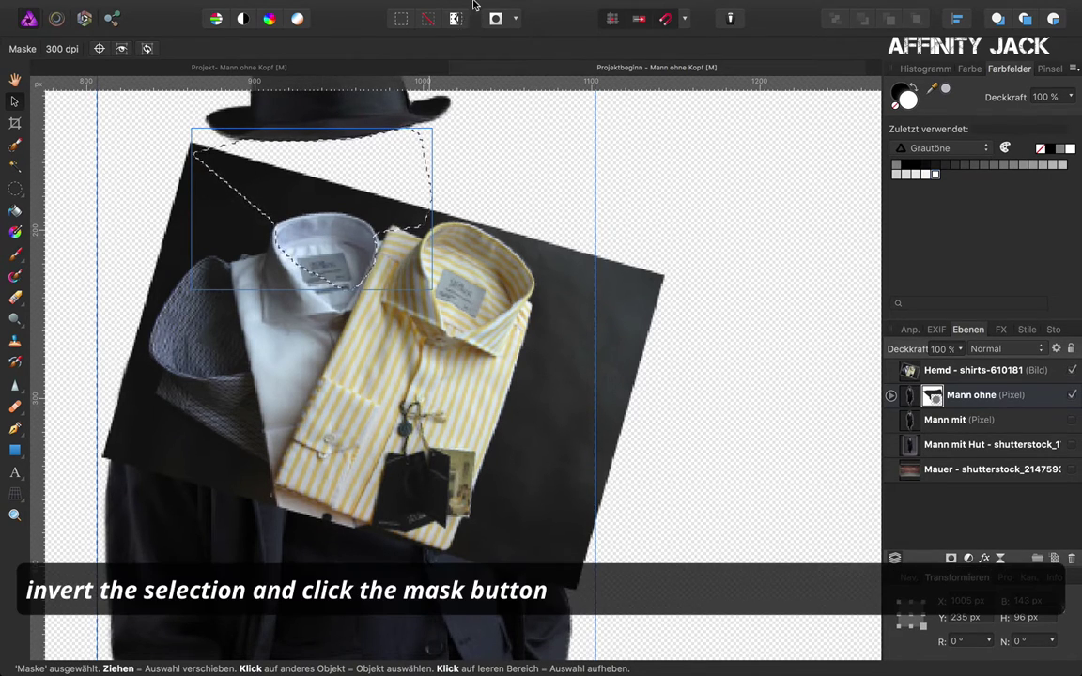
pyautogui.click(406, 8)
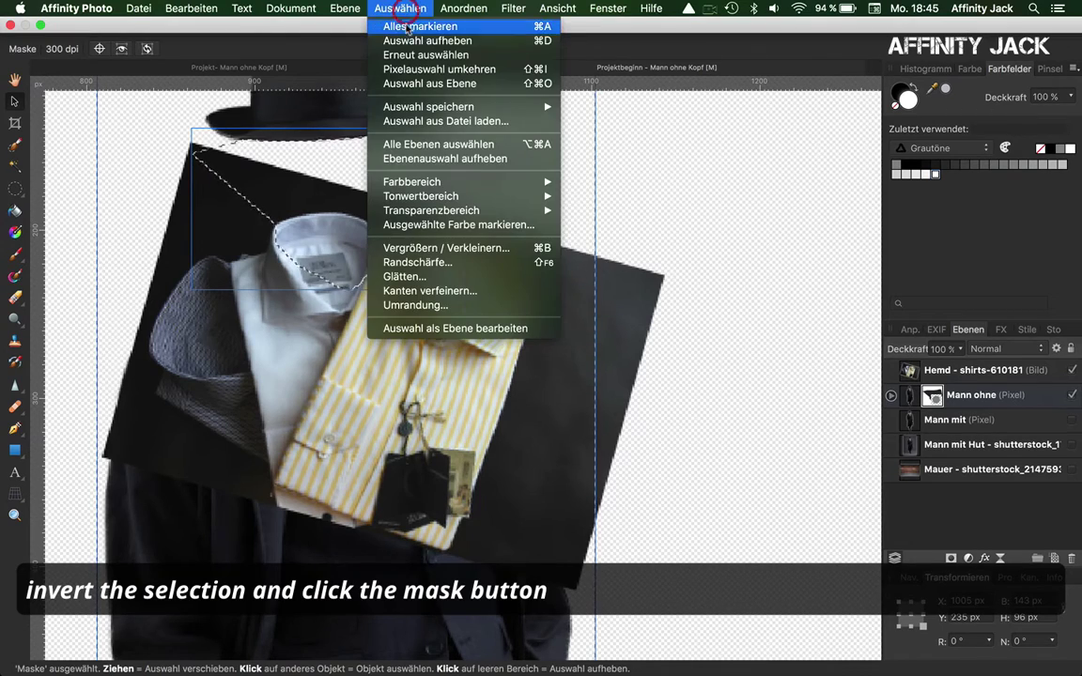
pyautogui.click(418, 72)
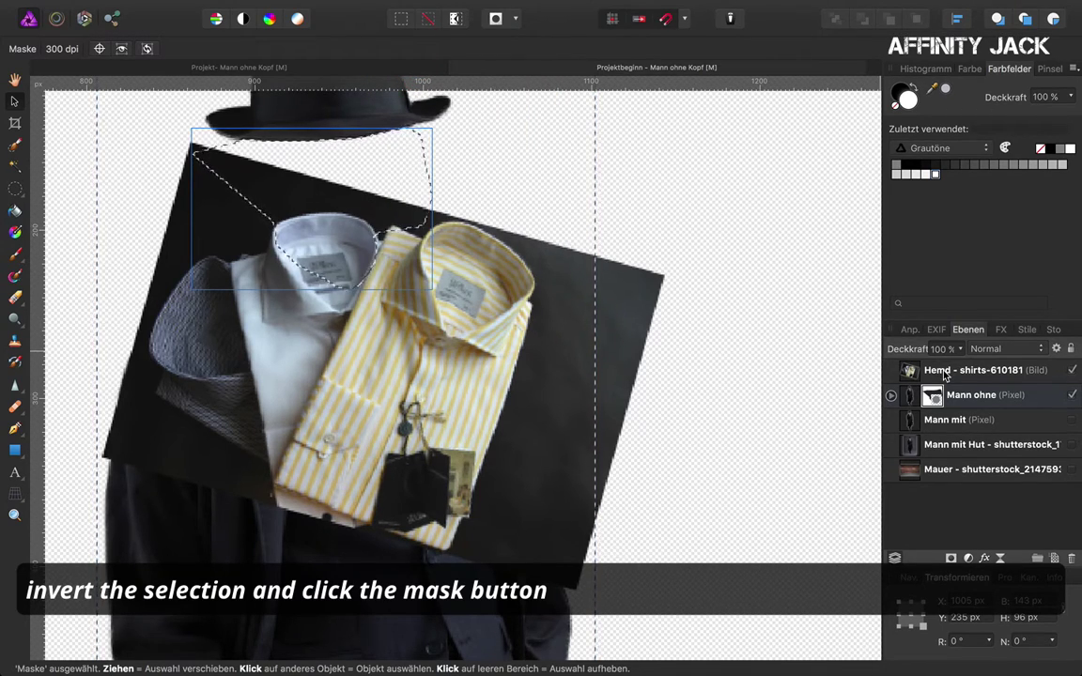
pyautogui.moveTo(944, 375); pyautogui.dragTo(939, 376)
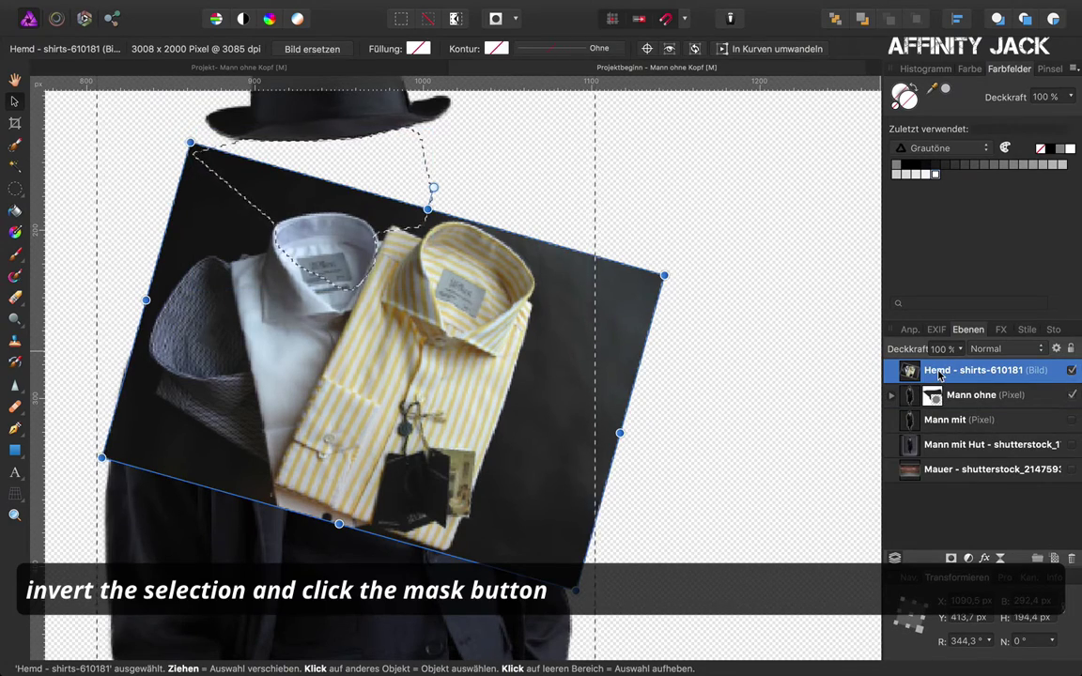
pyautogui.click(950, 558)
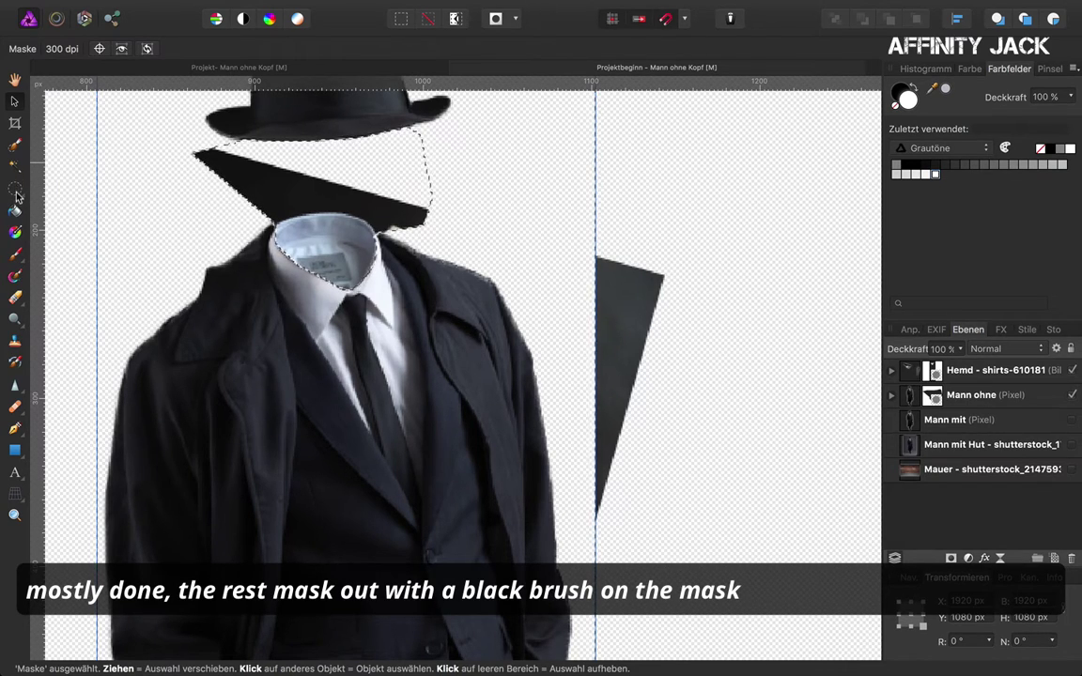
# Paint black on the Hemd mask over the two dark wedges, then deselect
pyautogui.click(15, 253)
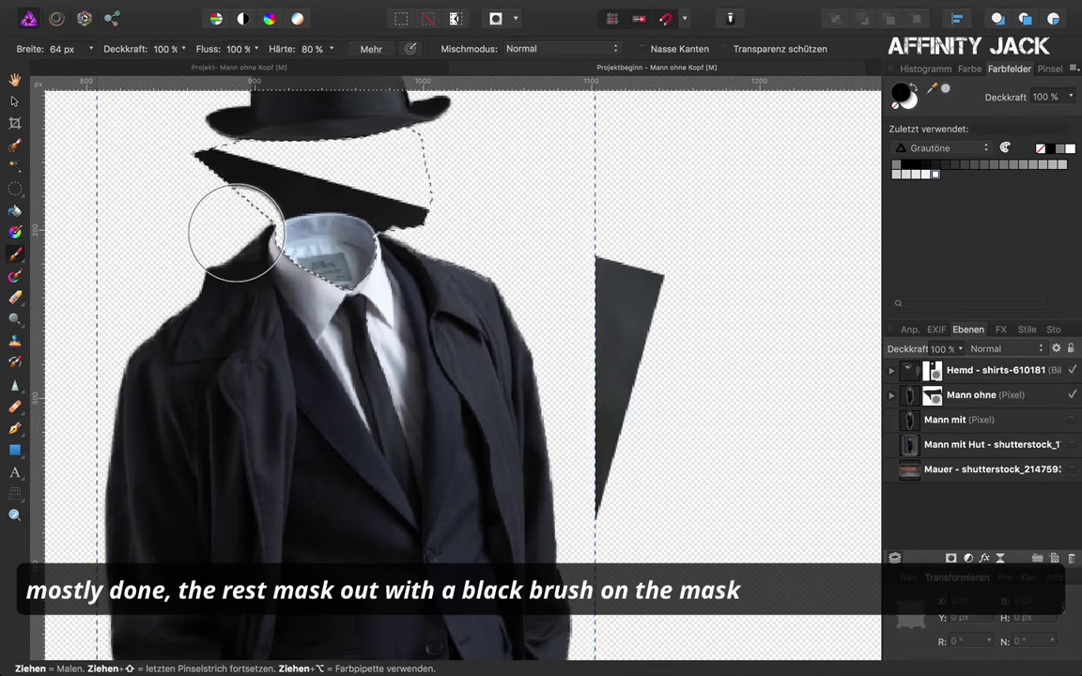
pyautogui.click(898, 94)
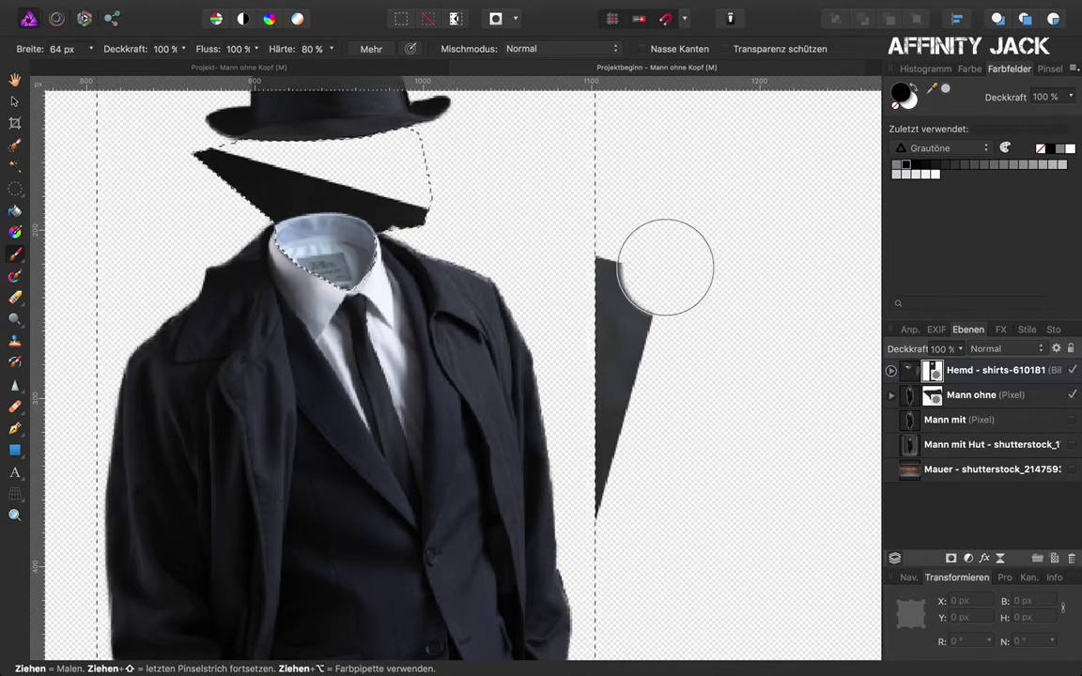
pyautogui.moveTo(668, 278)
pyautogui.mouseDown()
pyautogui.moveTo(617, 241)
pyautogui.moveTo(617, 544)
pyautogui.mouseUp()
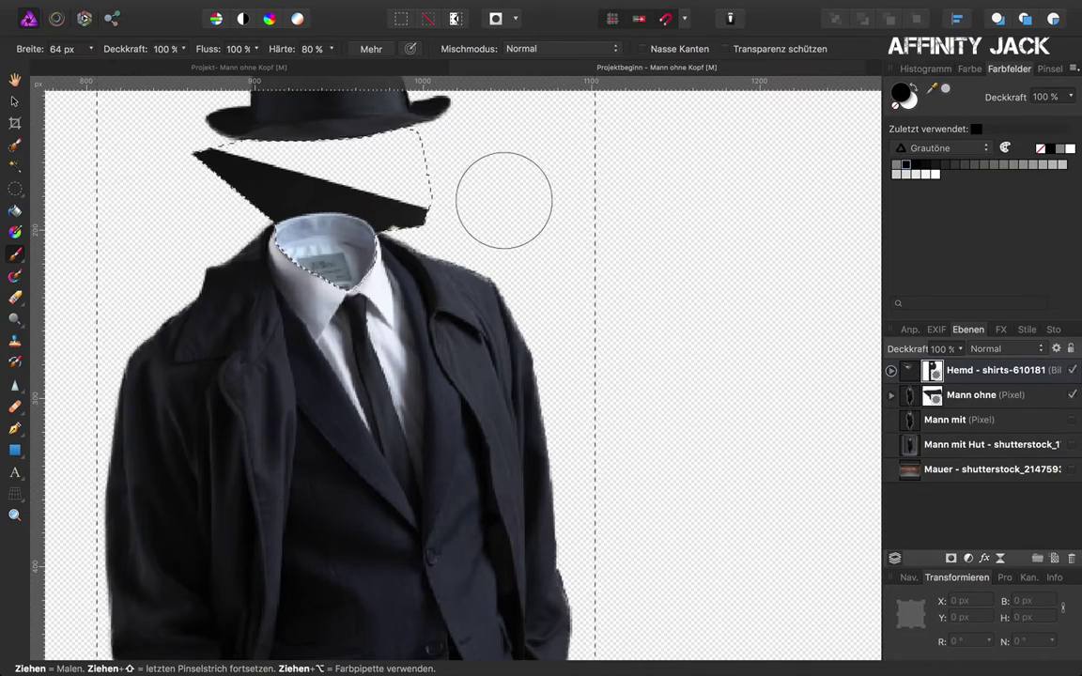
pyautogui.moveTo(347, 132)
pyautogui.mouseDown()
pyautogui.moveTo(188, 169)
pyautogui.moveTo(261, 169)
pyautogui.moveTo(309, 150)
pyautogui.moveTo(468, 155)
pyautogui.mouseUp()
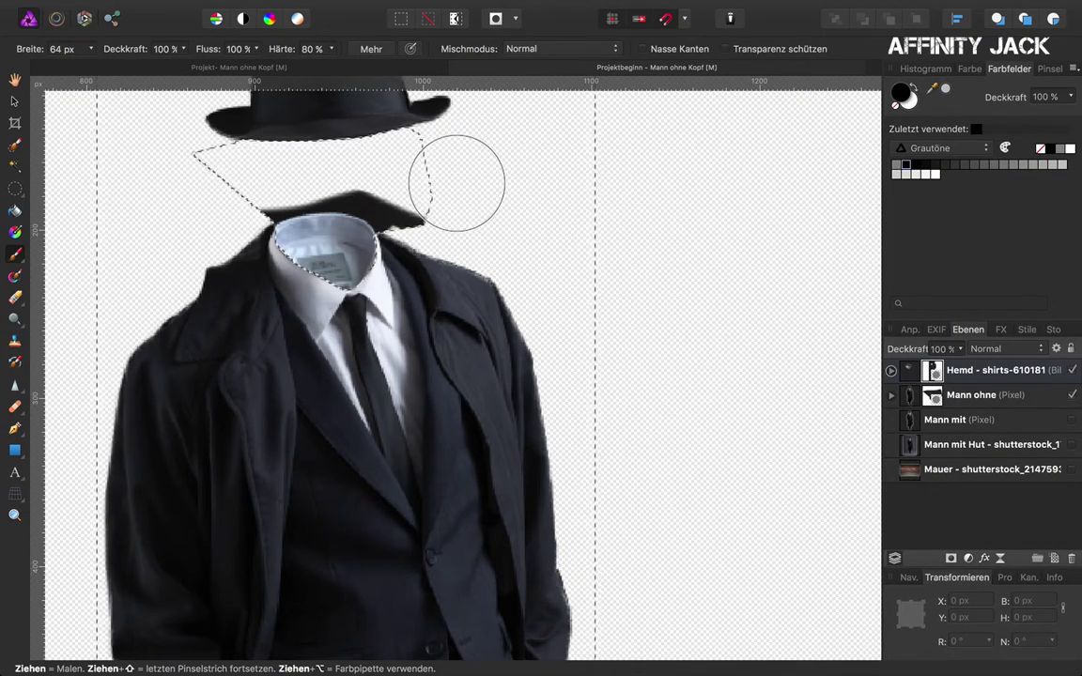
pyautogui.press('super+d')
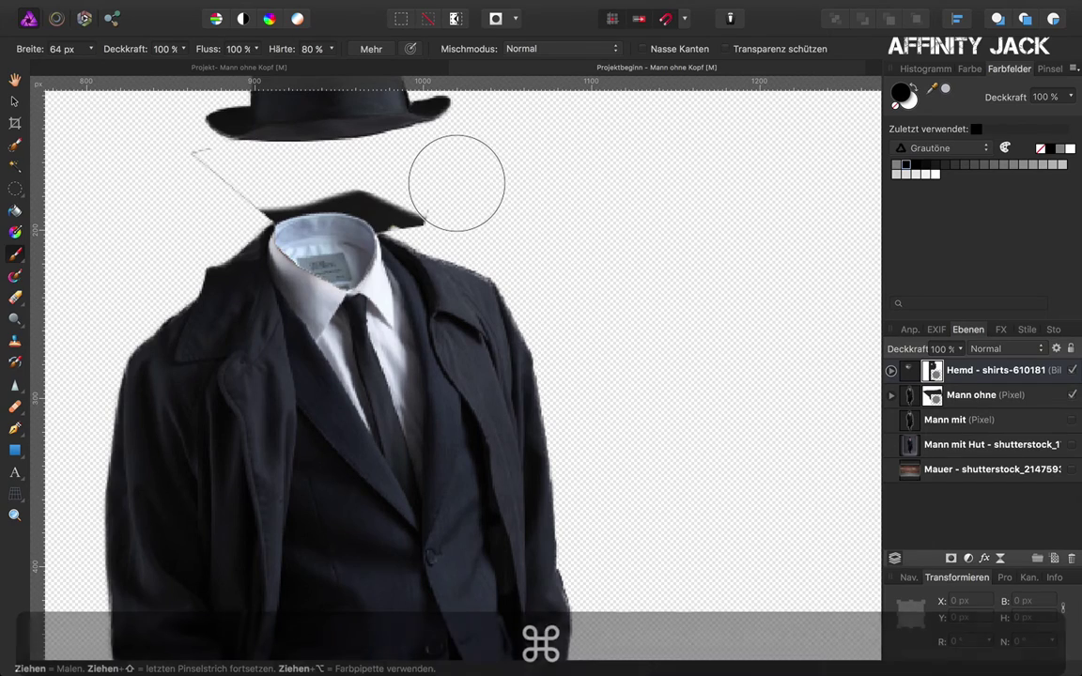
# Zoom in, shrink the brush, and paint out the grey diagonal line above the collar
pyautogui.scroll(2, 457, 183)
pyautogui.scroll(3, 441, 174)
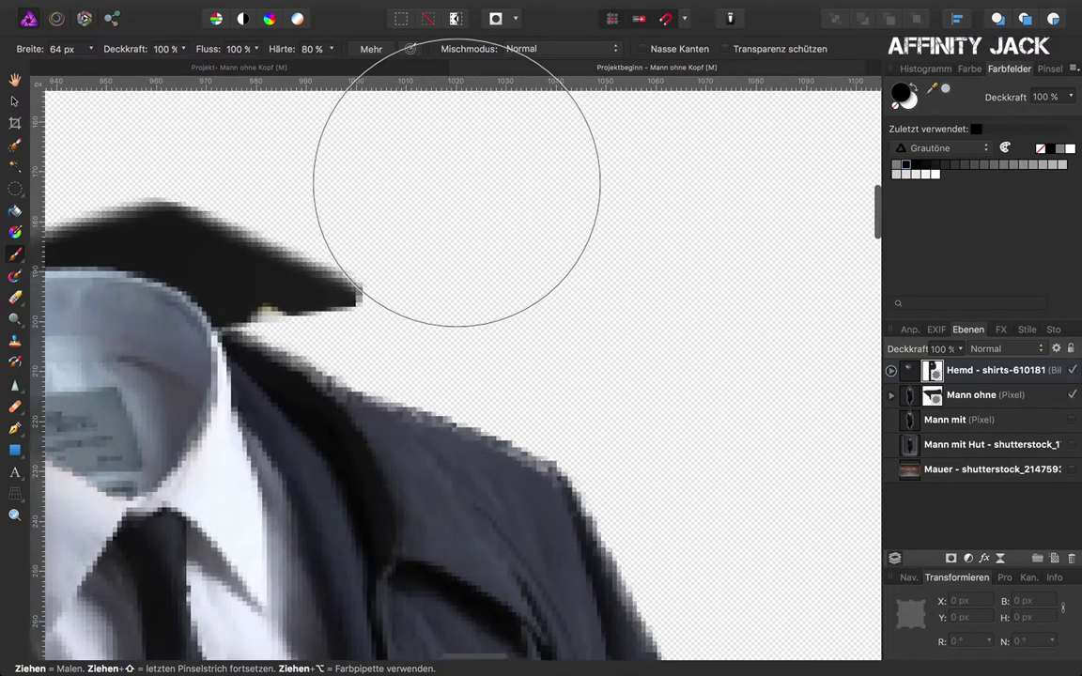
pyautogui.hscroll(-3, 415, 181)
pyautogui.scroll(2, 457, 183)
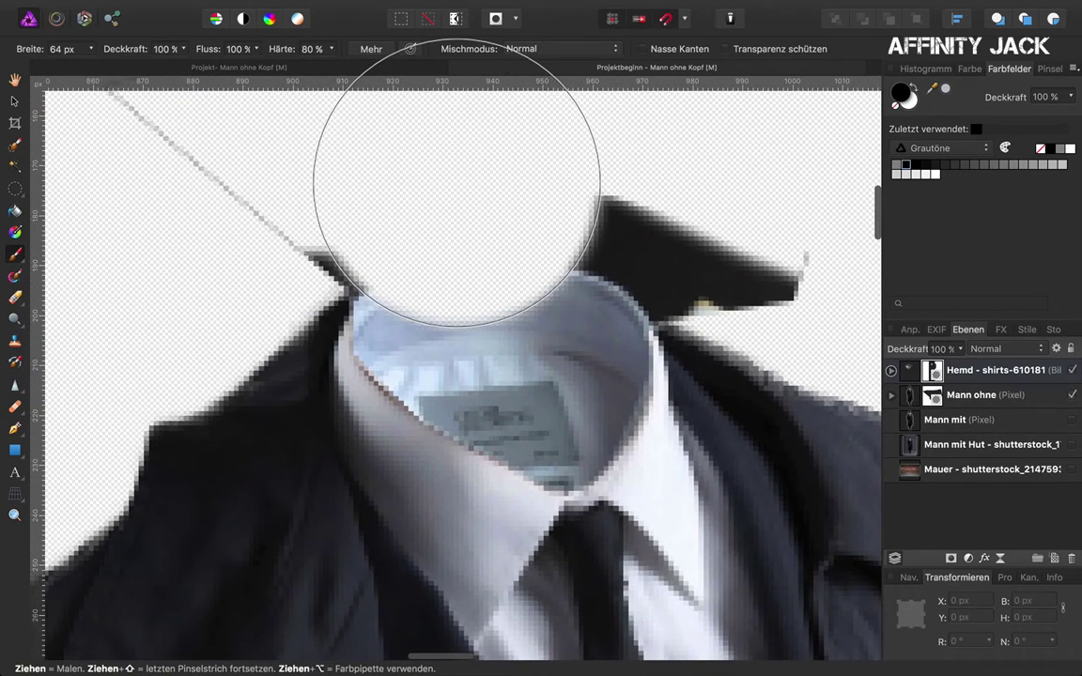
pyautogui.press('super+8')
pyautogui.press('[')
pyautogui.press('[')
pyautogui.press('[')
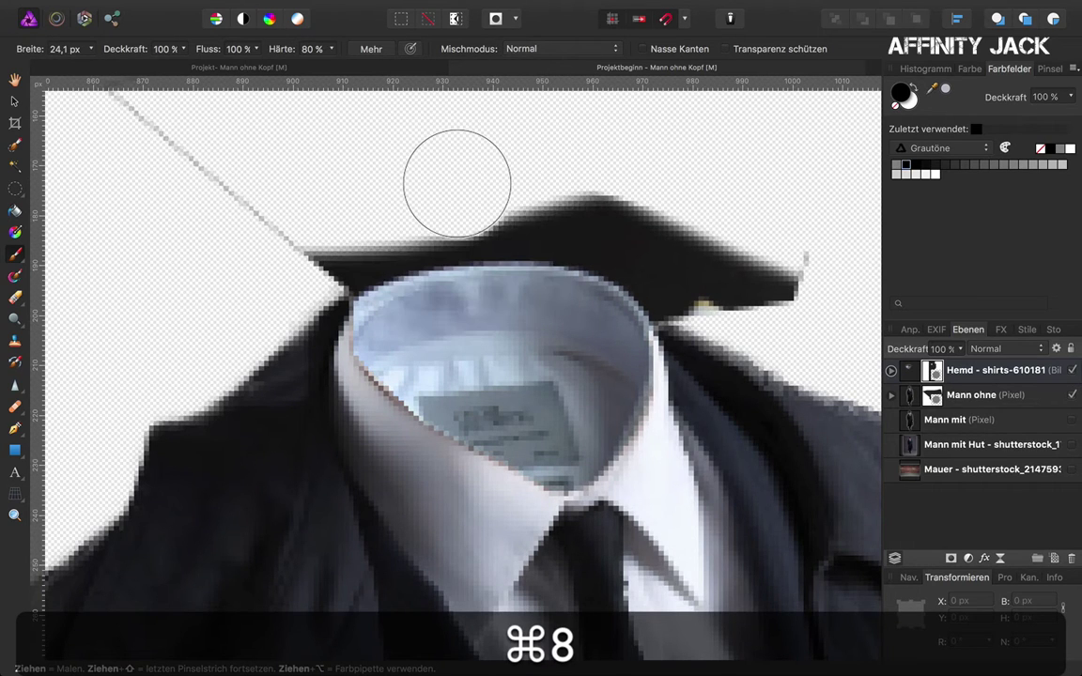
pyautogui.press('super')
pyautogui.press('super+8')
pyautogui.press('[')
pyautogui.press('[')
pyautogui.press('[')
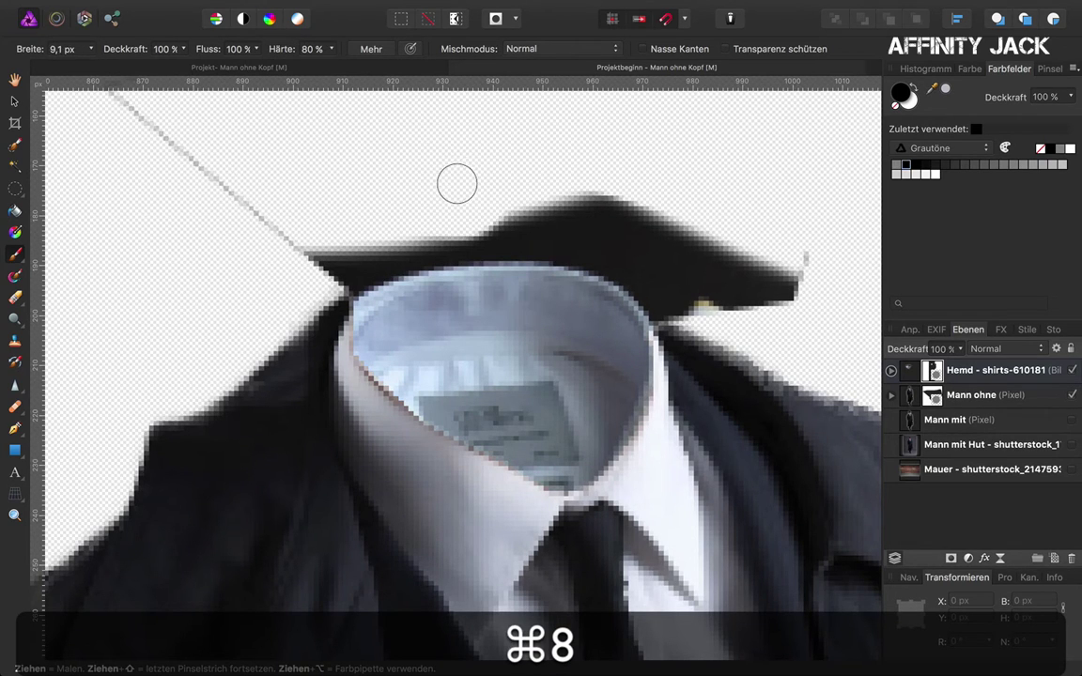
pyautogui.moveTo(335, 247)
pyautogui.mouseDown()
pyautogui.moveTo(321, 246)
pyautogui.moveTo(340, 282)
pyautogui.moveTo(398, 249)
pyautogui.moveTo(538, 234)
pyautogui.moveTo(633, 258)
pyautogui.moveTo(678, 309)
pyautogui.moveTo(796, 285)
pyautogui.moveTo(581, 183)
pyautogui.moveTo(599, 212)
pyautogui.moveTo(731, 275)
pyautogui.moveTo(744, 267)
pyautogui.moveTo(549, 202)
pyautogui.moveTo(499, 217)
pyautogui.mouseUp()
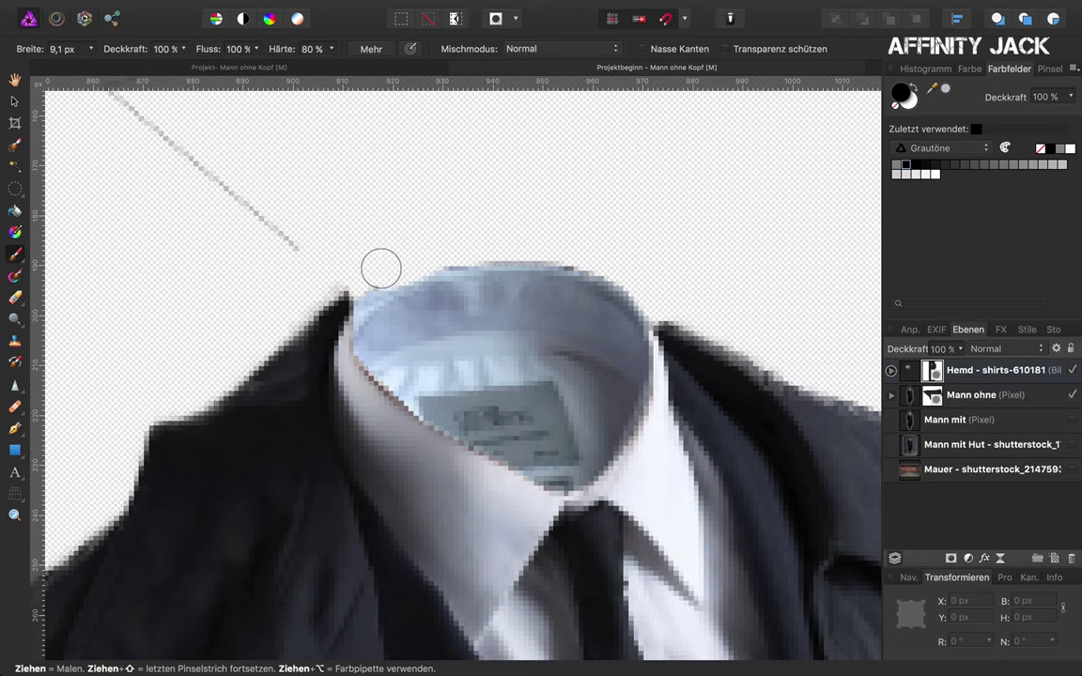
# Paint out the remaining thin grey pixel line on the mask, then zoom back out
pyautogui.scroll(1, 398, 201)
pyautogui.scroll(5, 398, 201)
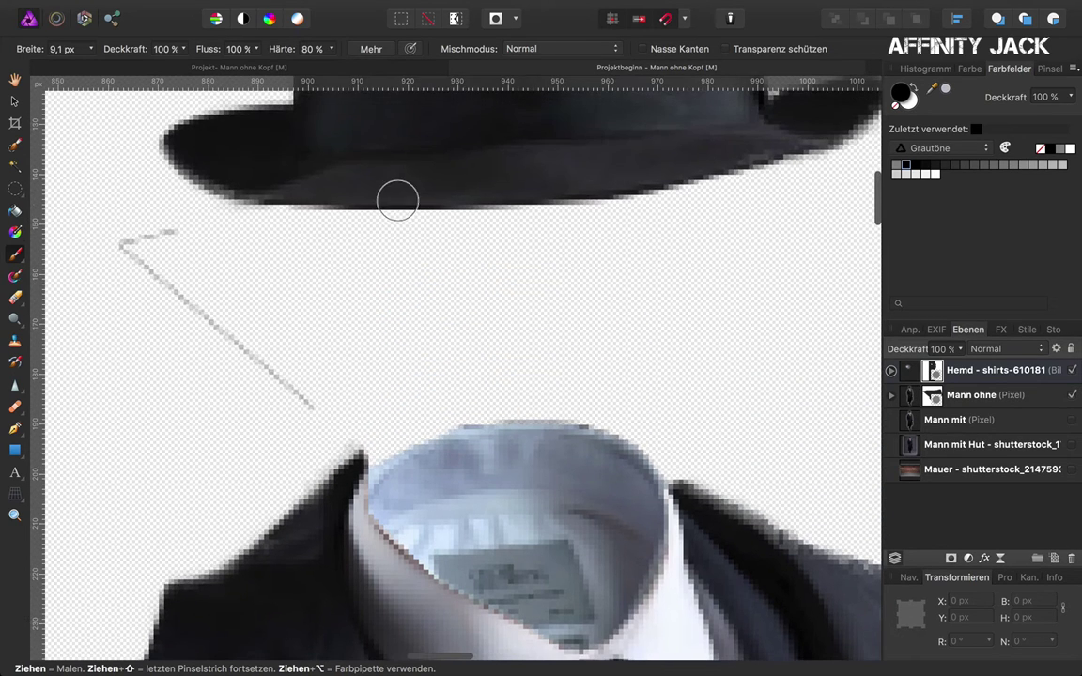
pyautogui.moveTo(130, 244); pyautogui.dragTo(292, 379)
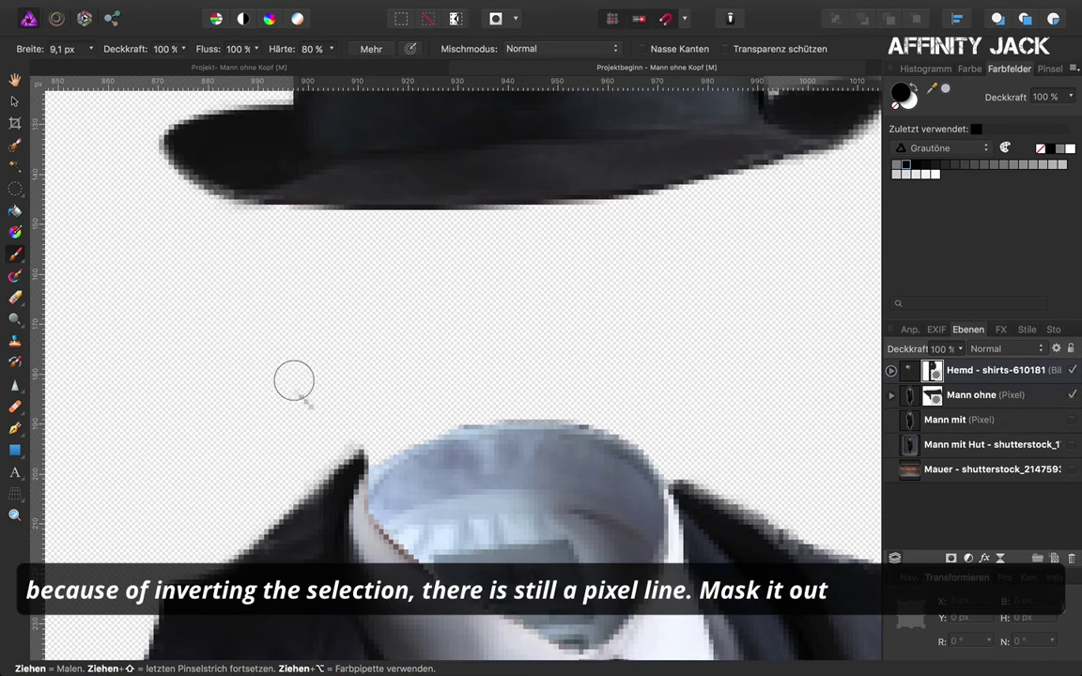
pyautogui.scroll(-2, 276, 356)
pyautogui.scroll(-2, 276, 356)
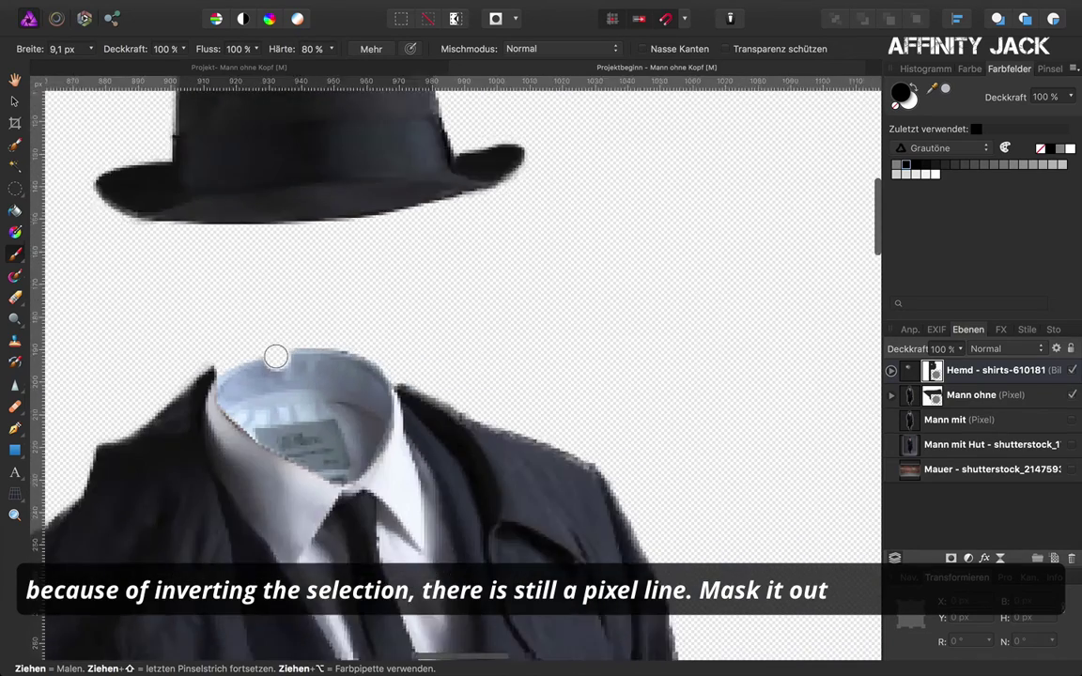
pyautogui.scroll(-2, 277, 356)
pyautogui.scroll(-1, 276, 356)
pyautogui.hscroll(-5, 496, 261)
pyautogui.scroll(-2, 496, 261)
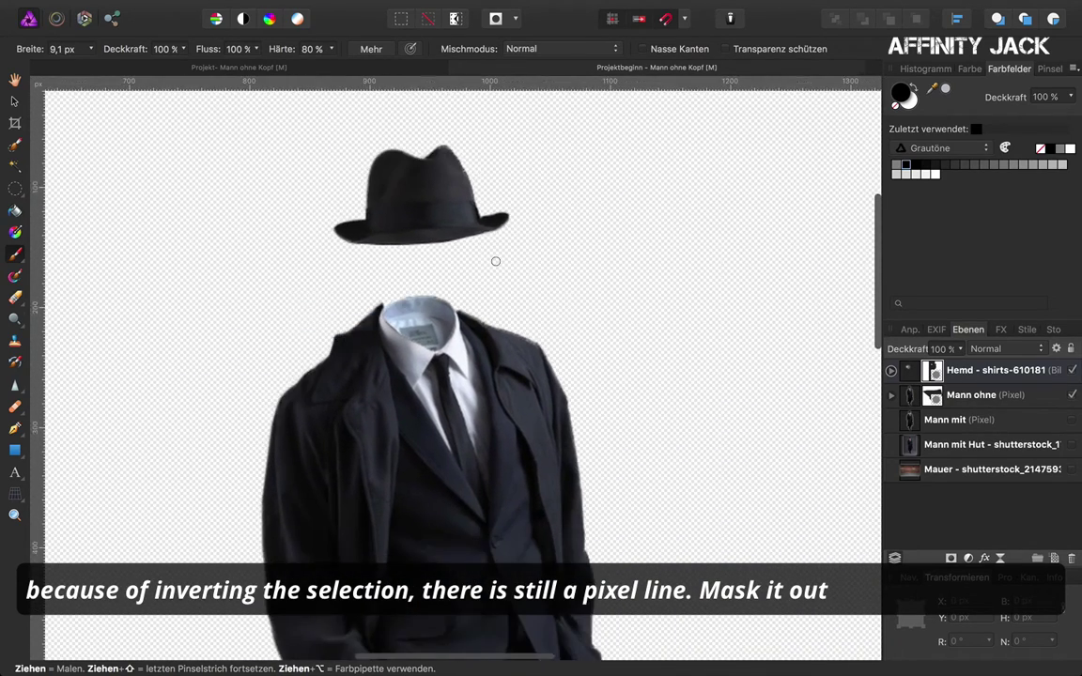
pyautogui.scroll(-3, 496, 261)
pyautogui.scroll(-3, 496, 261)
pyautogui.scroll(3, 496, 261)
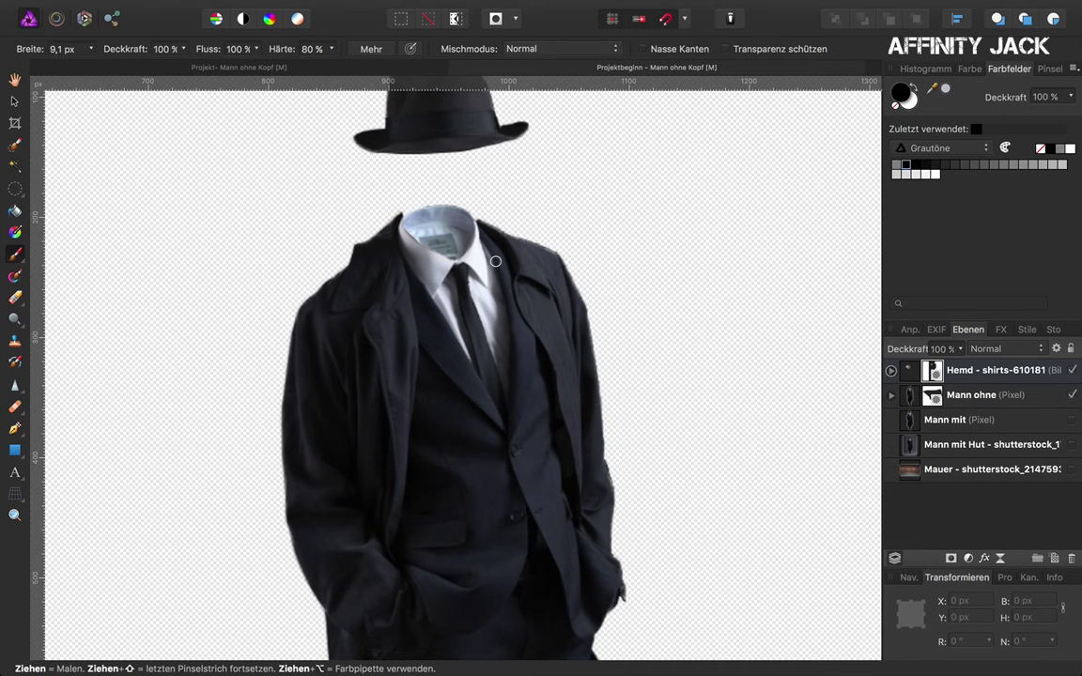
pyautogui.scroll(2, 496, 261)
pyautogui.scroll(3, 496, 261)
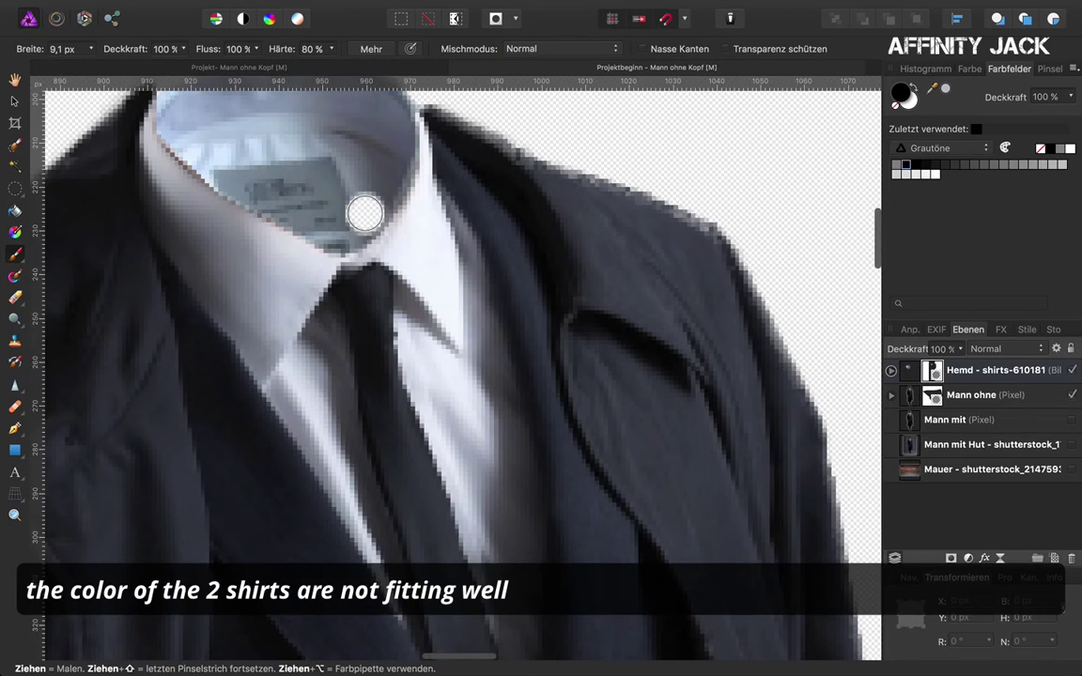
pyautogui.scroll(3, 366, 215)
pyautogui.hscroll(-3, 367, 214)
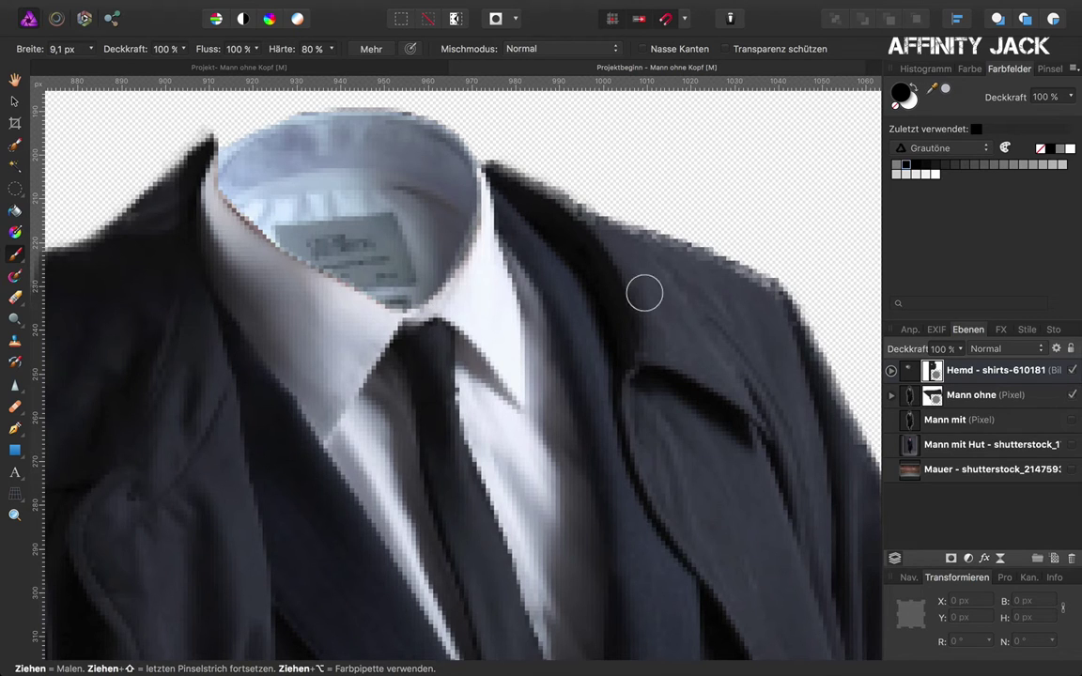
pyautogui.click(906, 376)
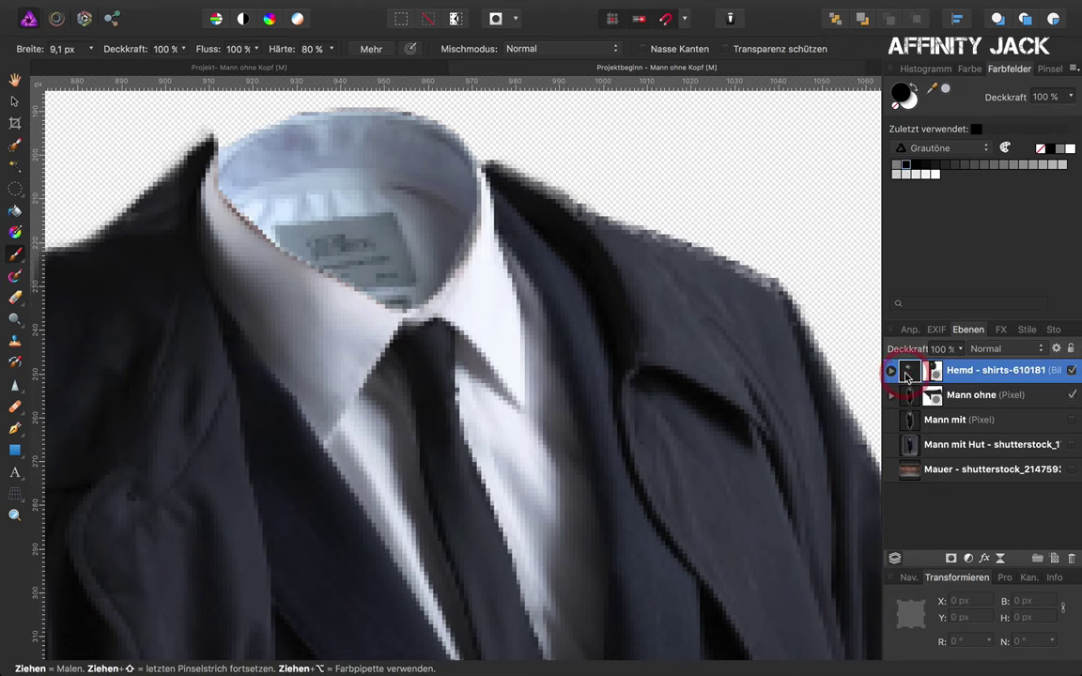
pyautogui.click(969, 558)
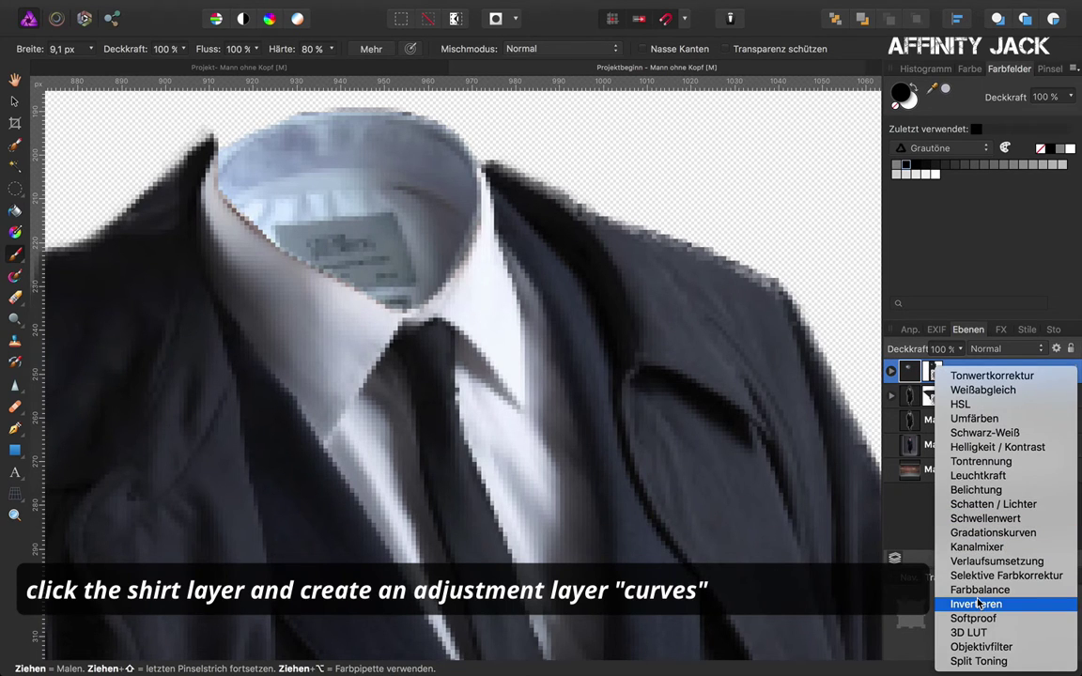
# Add a Gradationskurven (Curves) adjustment above the shirt and pull the blue curve down slightly
pyautogui.click(993, 532)
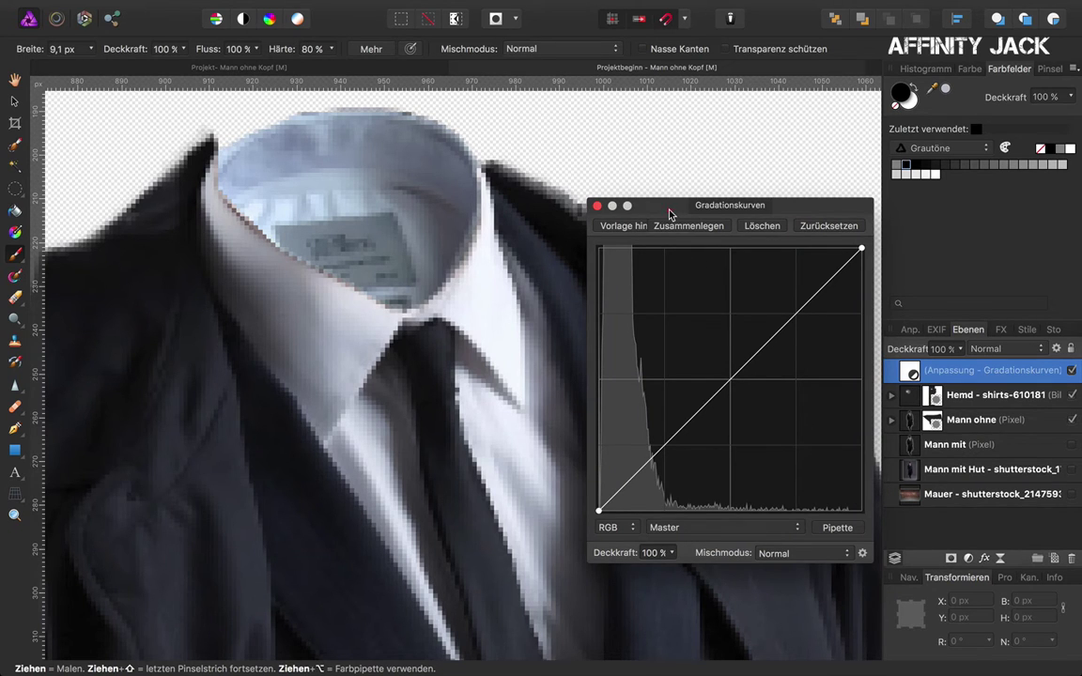
pyautogui.moveTo(669, 214); pyautogui.dragTo(671, 207)
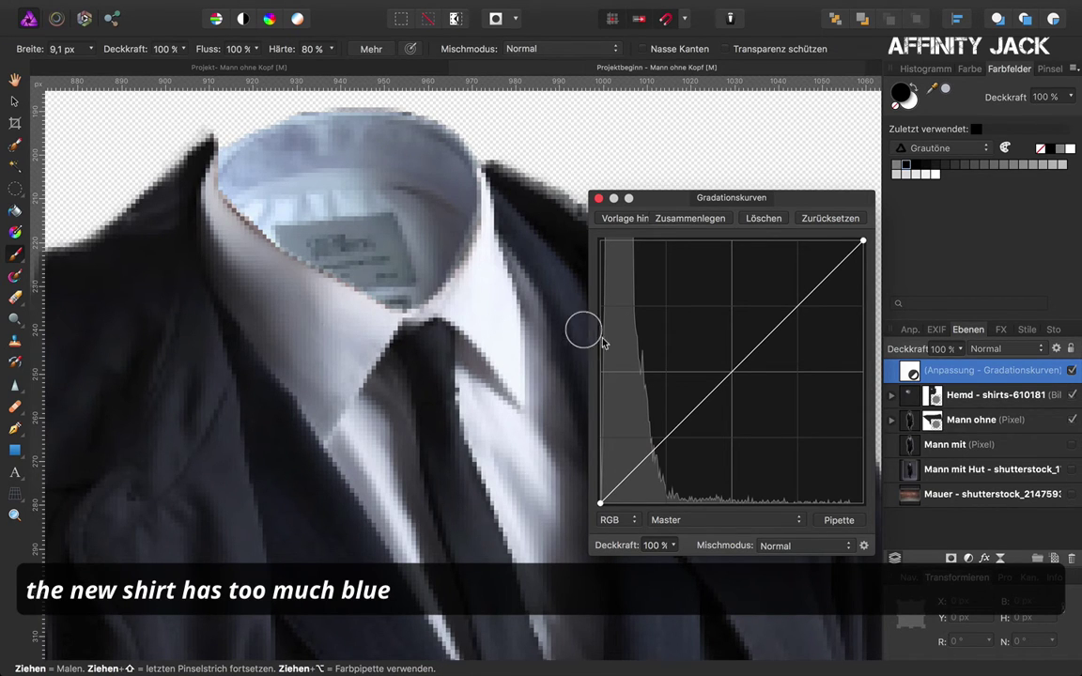
pyautogui.click(799, 522)
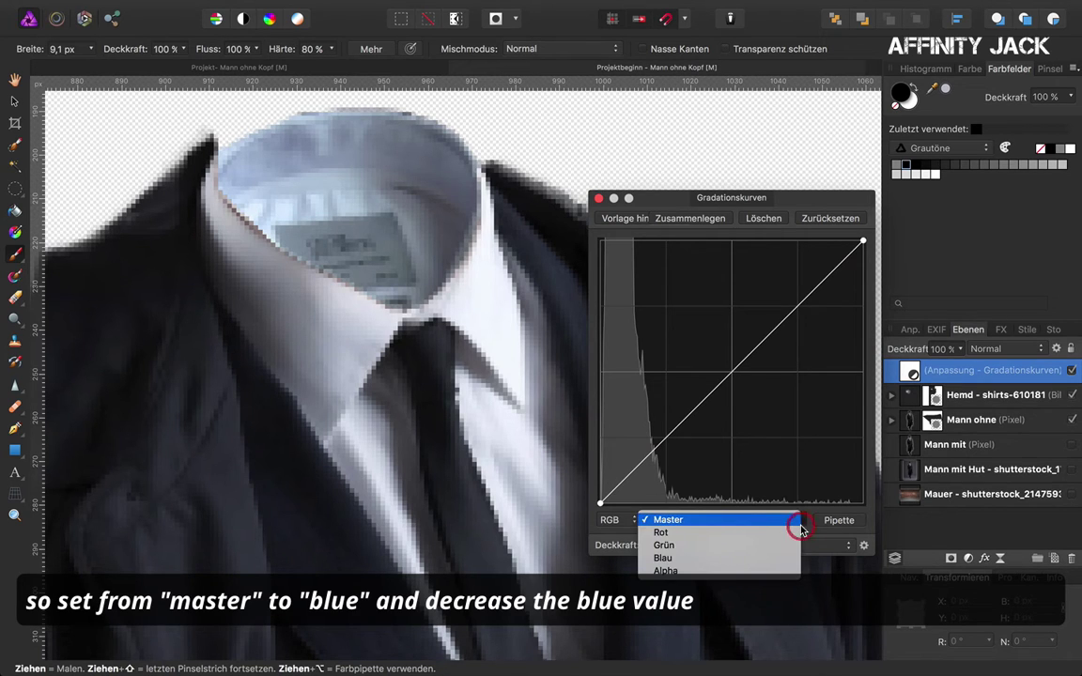
pyautogui.click(757, 560)
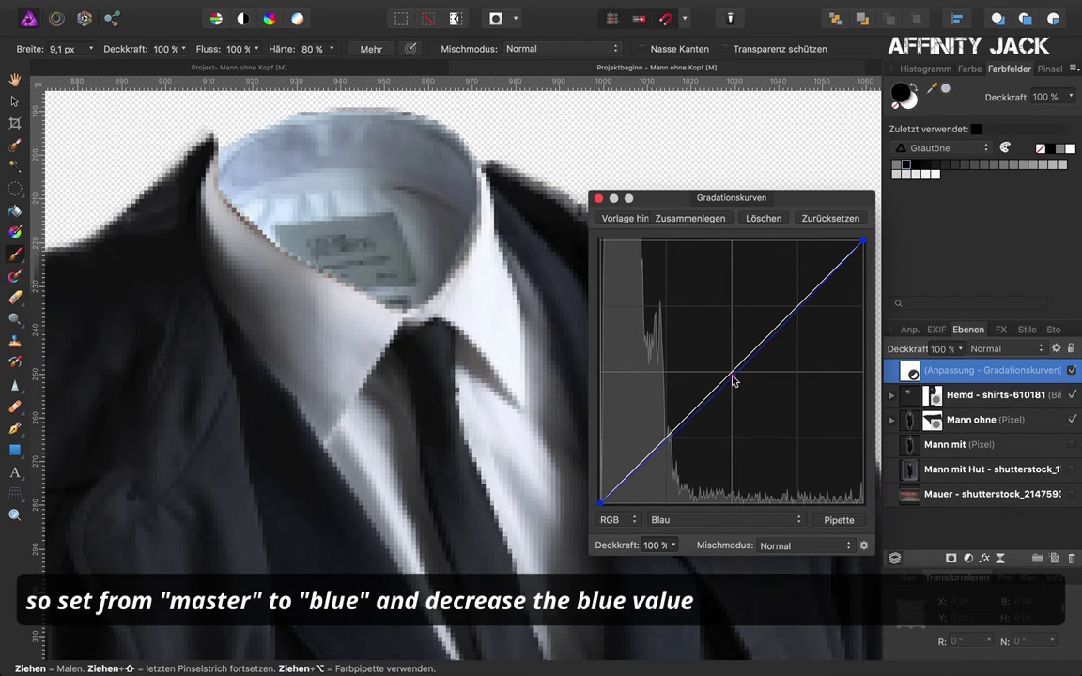
pyautogui.moveTo(732, 379); pyautogui.dragTo(734, 386)
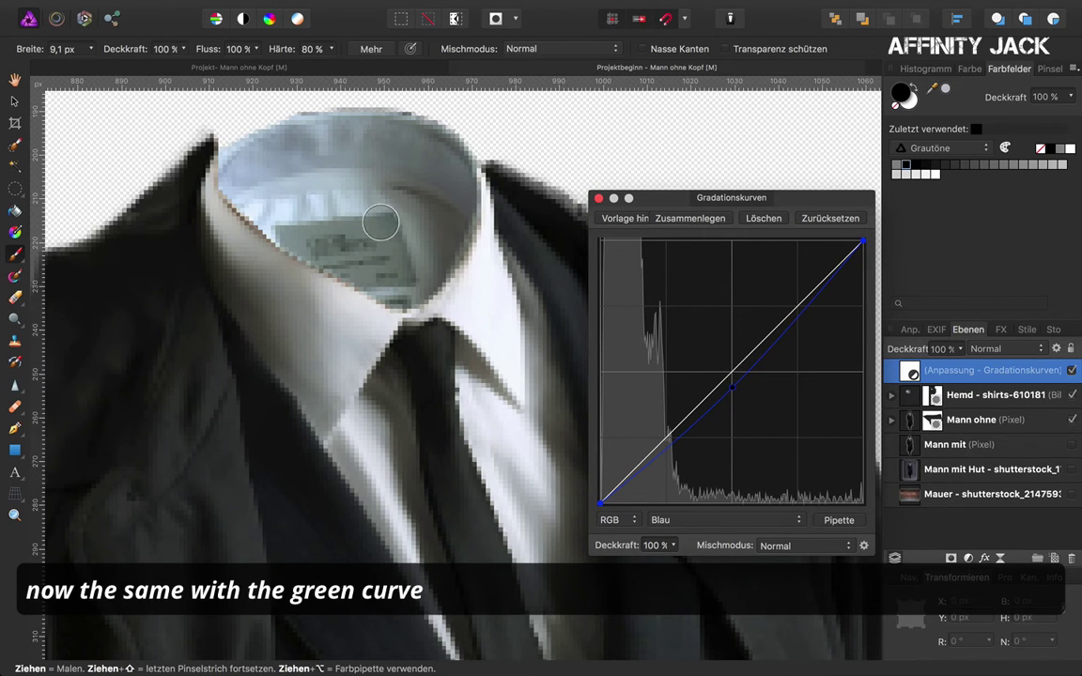
# Lower the green curve slightly and bend the red curve up
pyautogui.click(799, 522)
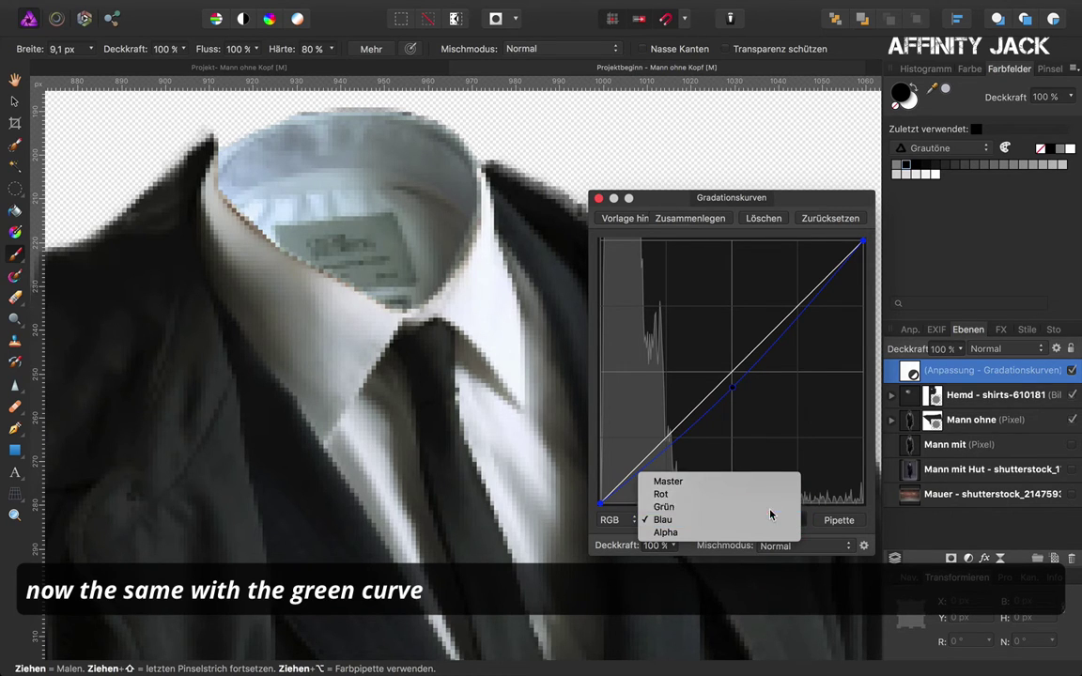
pyautogui.click(771, 507)
pyautogui.moveTo(733, 380); pyautogui.dragTo(733, 388)
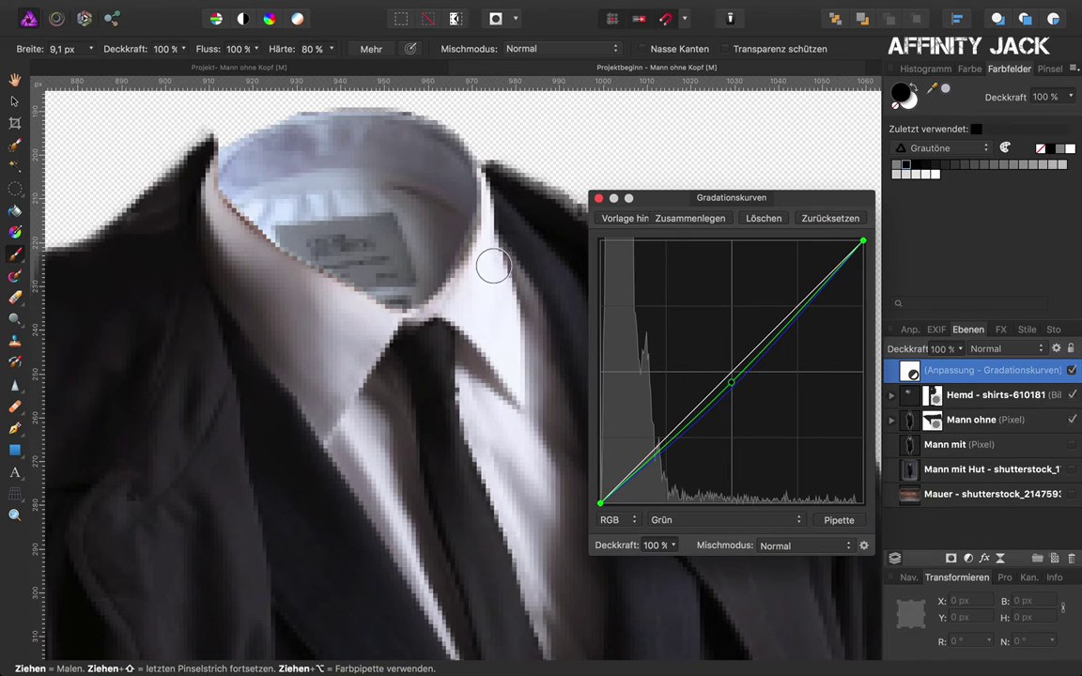
pyautogui.click(800, 526)
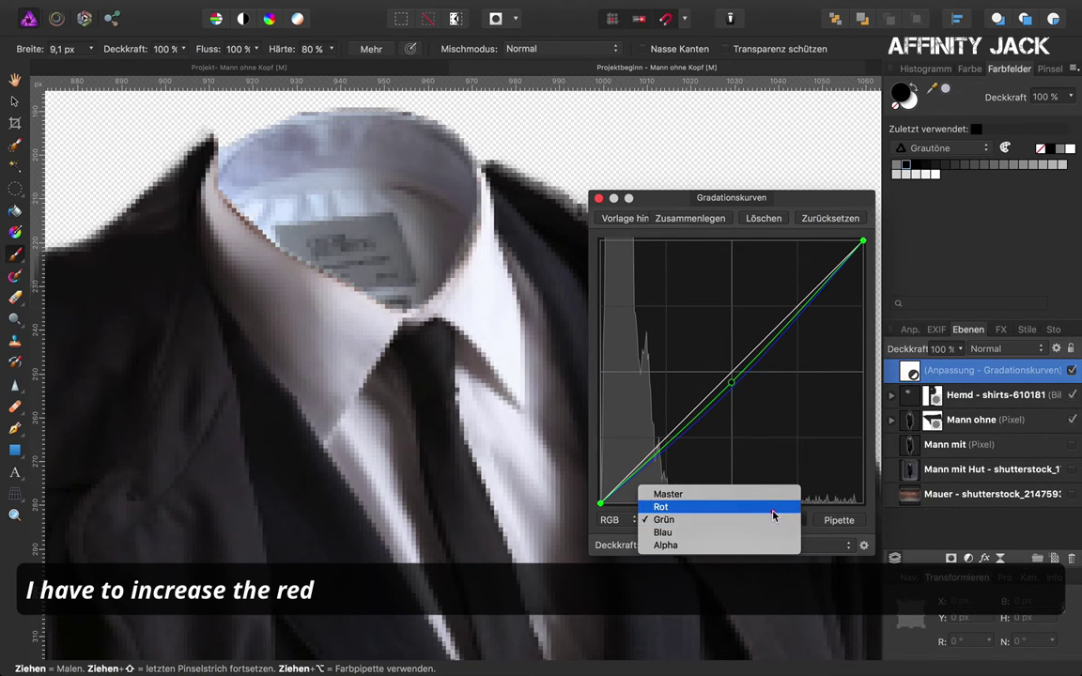
pyautogui.click(766, 506)
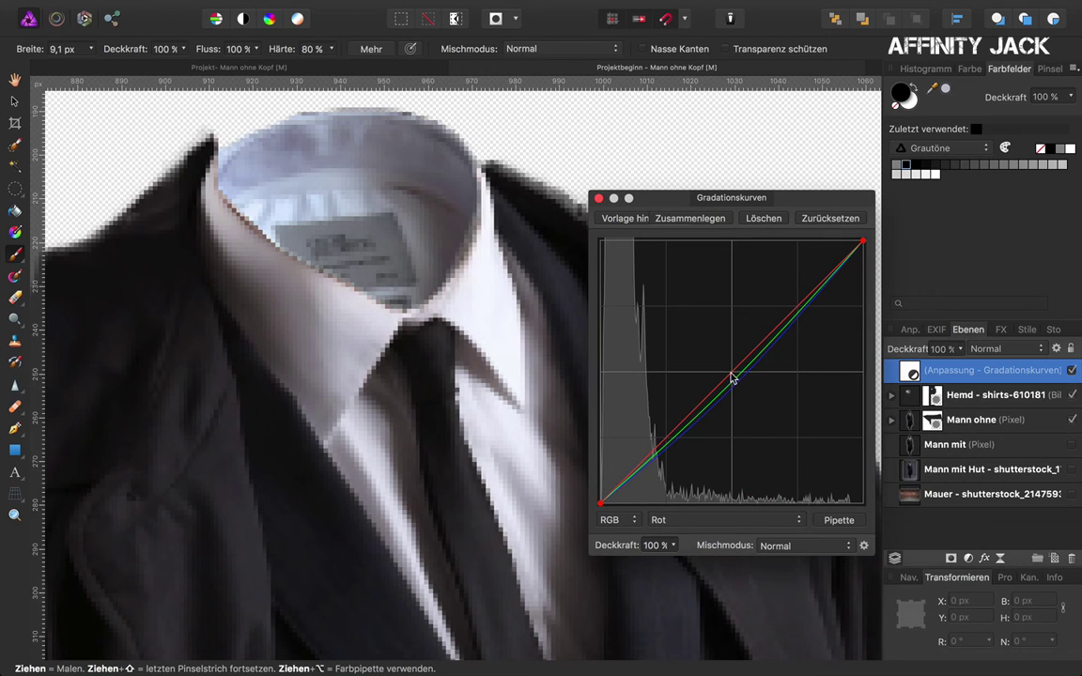
pyautogui.moveTo(732, 377); pyautogui.dragTo(736, 361)
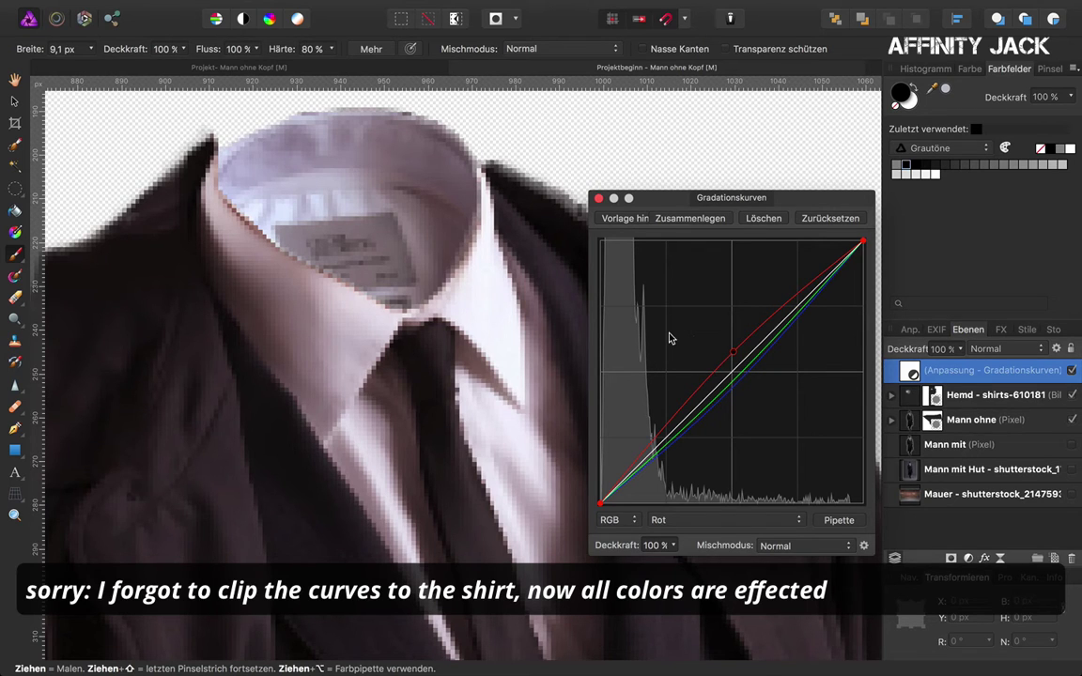
# Clip the Curves adjustment into the Hemd layer and select Hemd
pyautogui.click(599, 199)
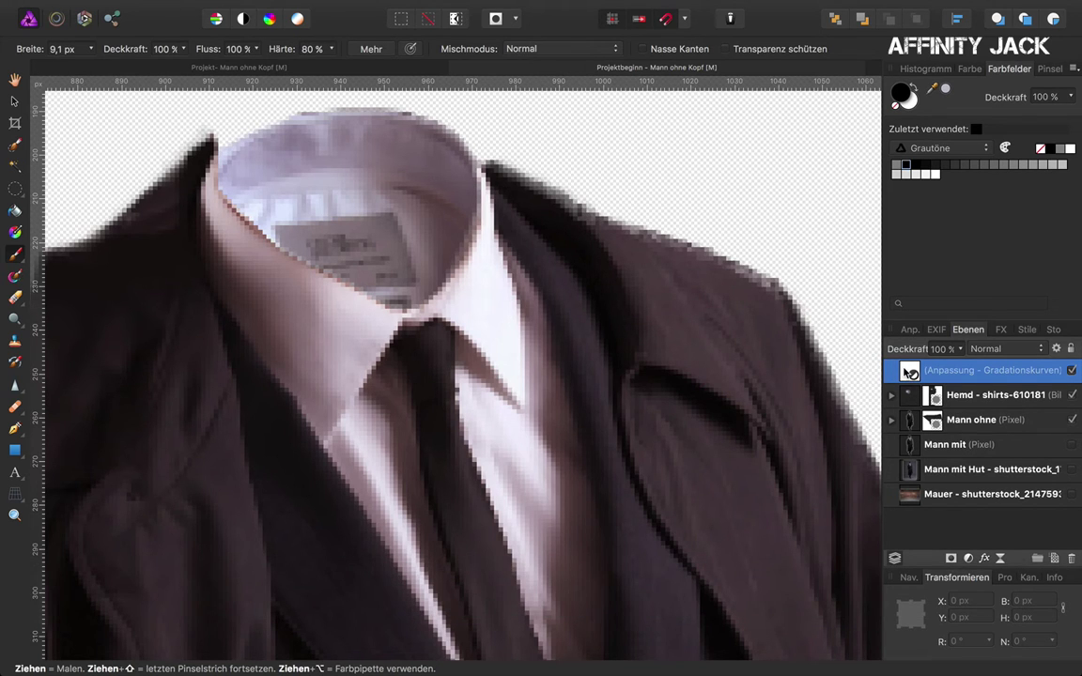
pyautogui.moveTo(911, 375); pyautogui.dragTo(925, 396)
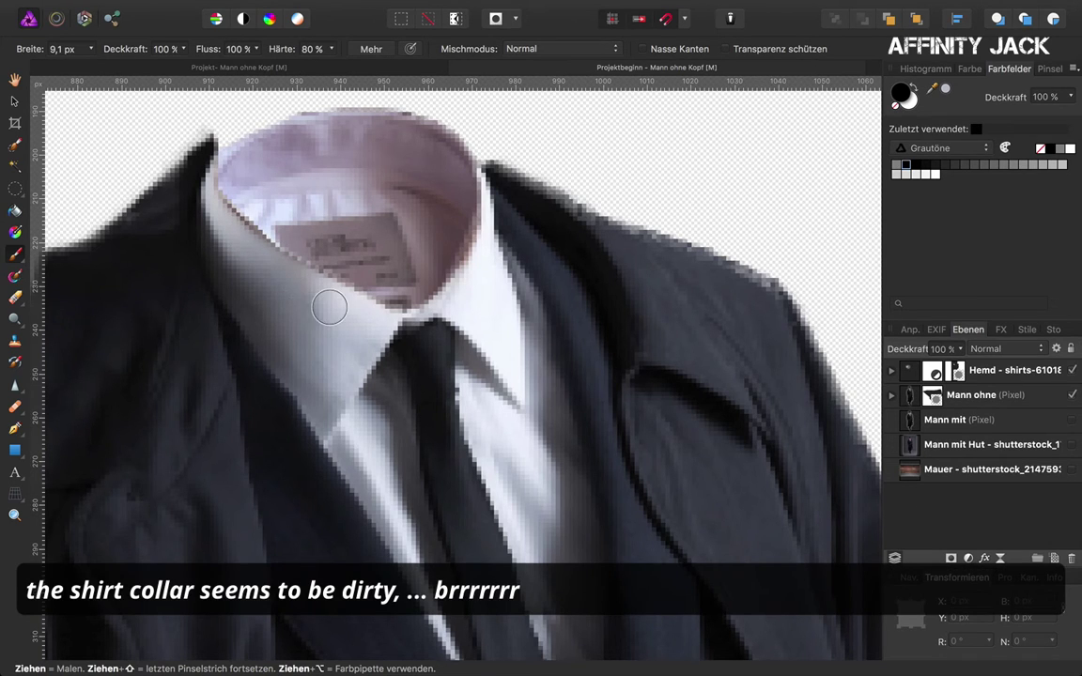
pyautogui.click(916, 376)
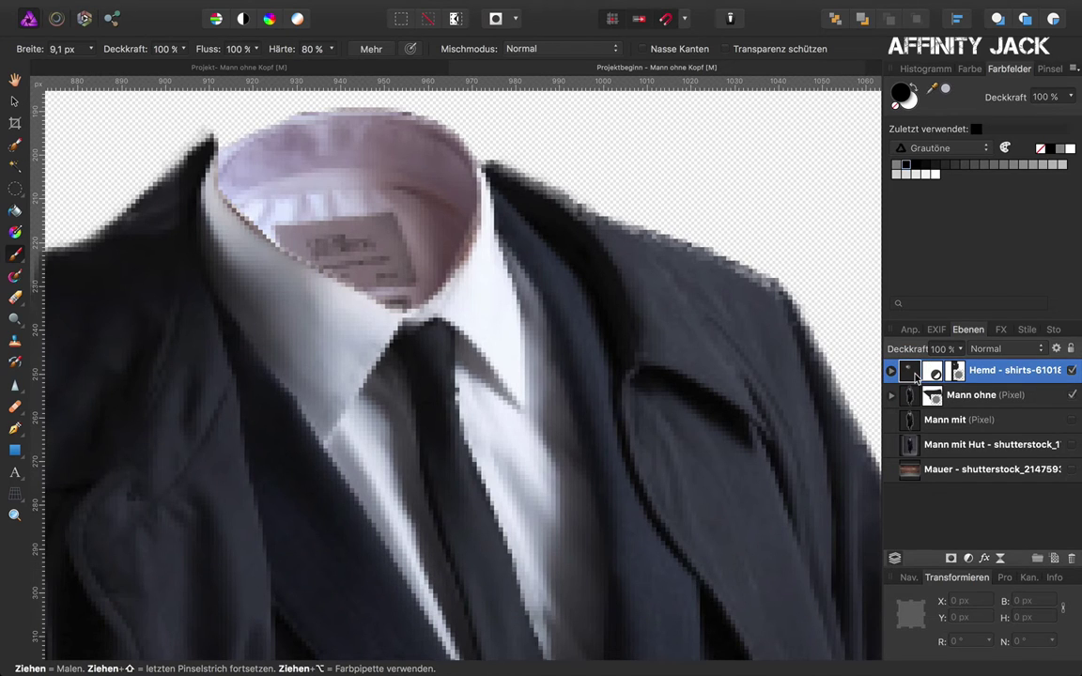
# Add a new empty pixel layer on top named Hemdkragen
pyautogui.click(1055, 558)
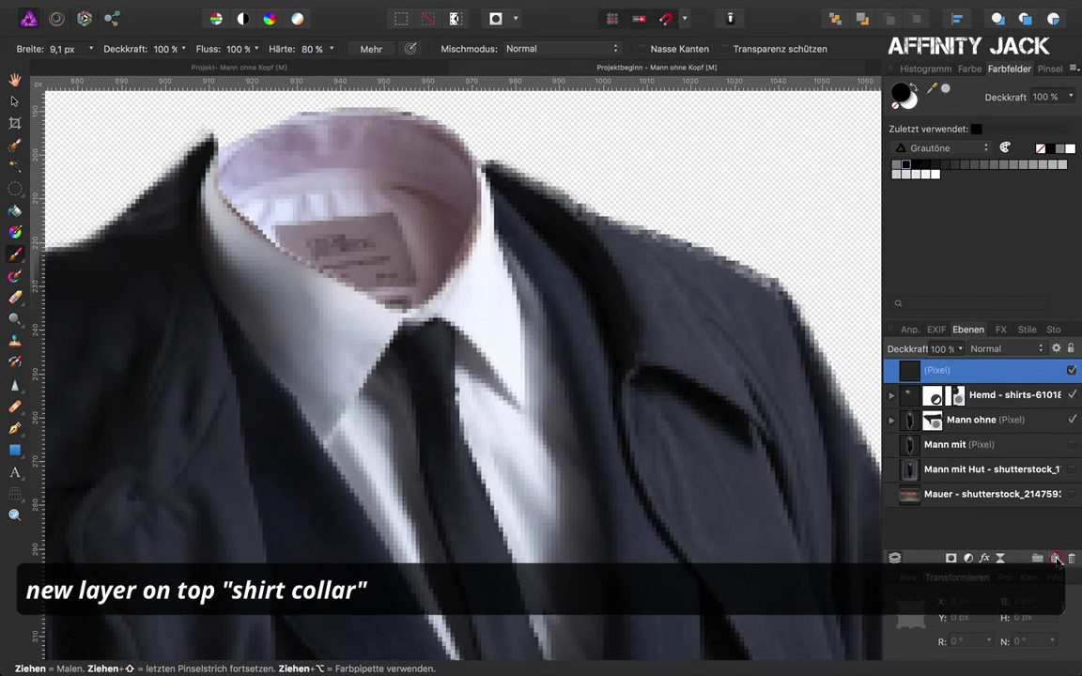
pyautogui.doubleClick(942, 372)
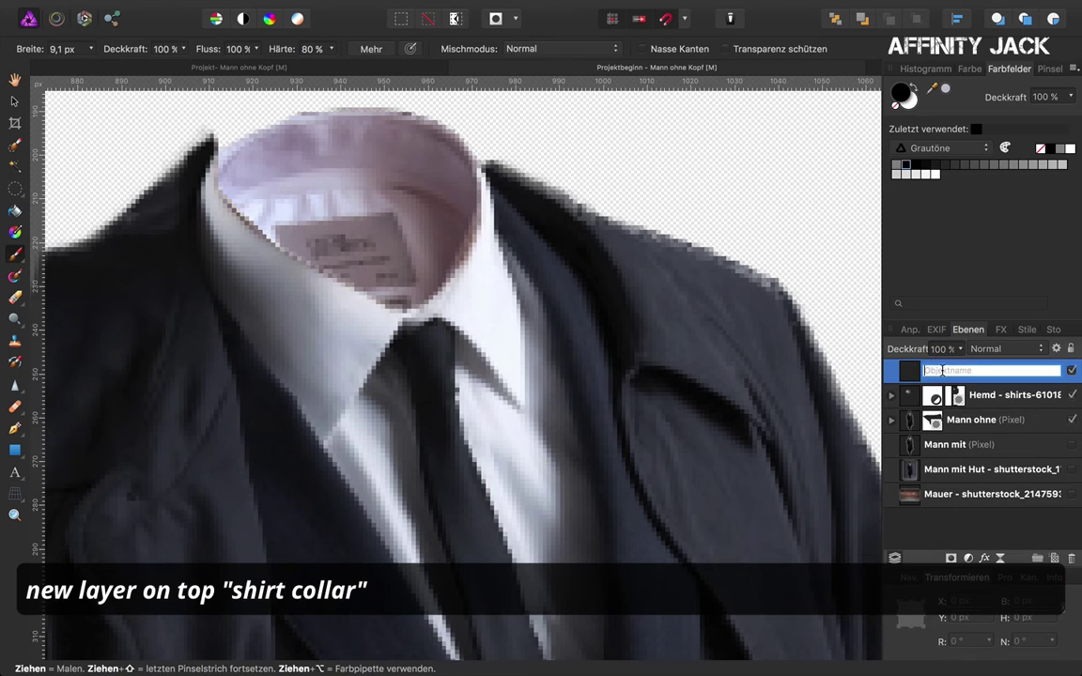
pyautogui.write('Hem')
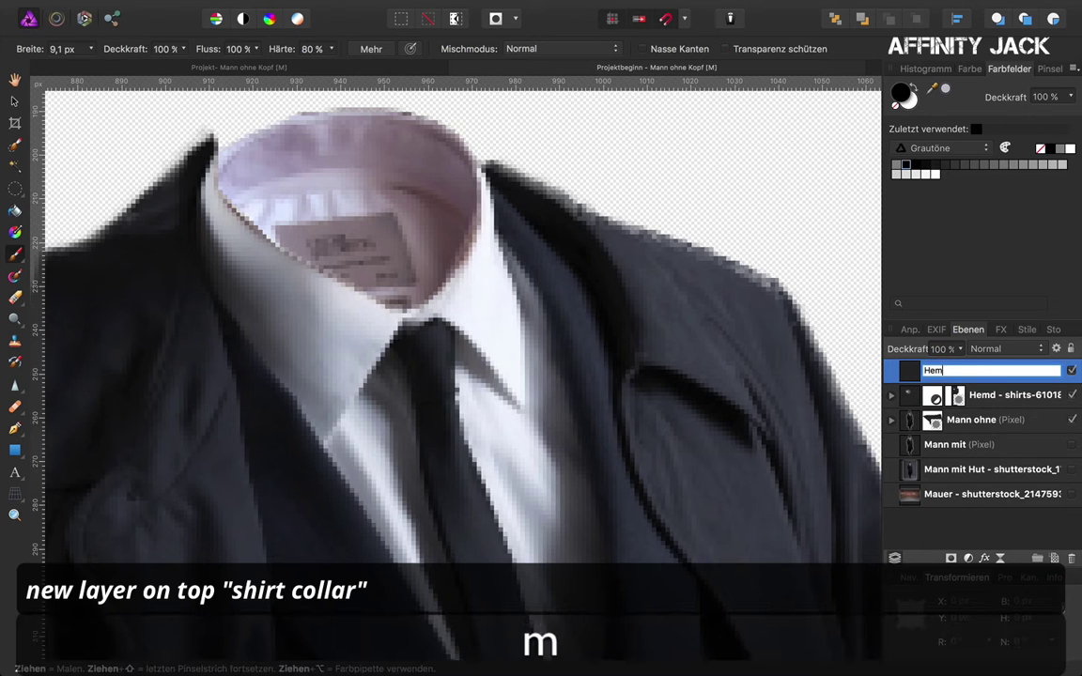
pyautogui.write('dkragen')
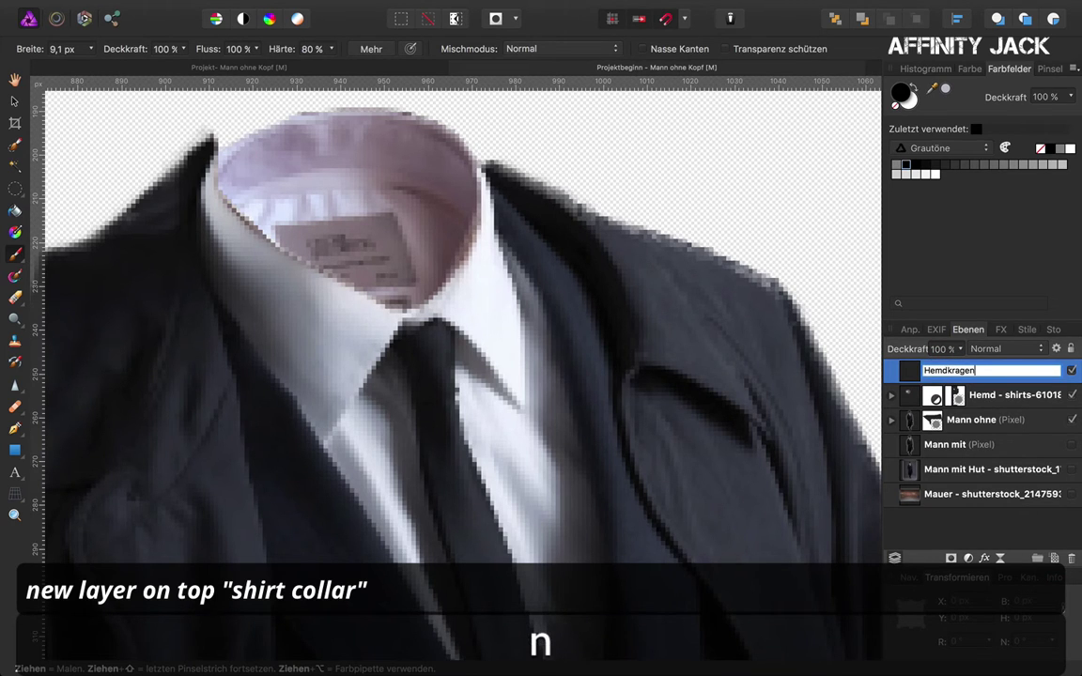
pyautogui.press('Return')
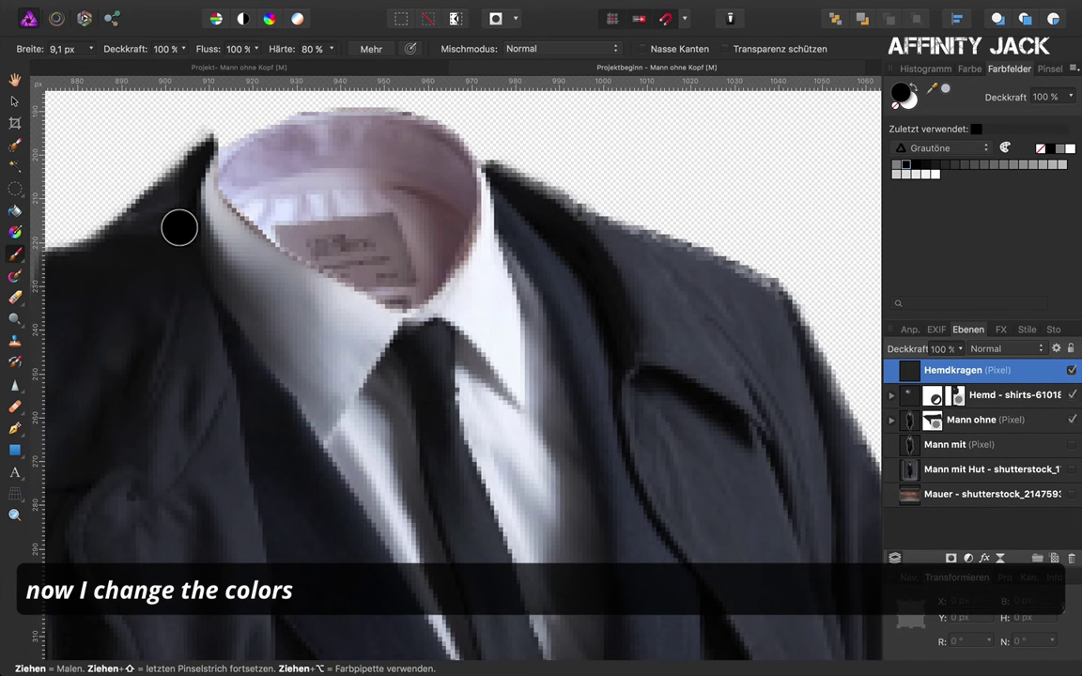
# Zoom into the collar and shrink the brush to about 2 px
pyautogui.scroll(2, 179, 227)
pyautogui.scroll(2, 178, 228)
pyautogui.scroll(1, 179, 227)
pyautogui.hscroll(2, 178, 228)
pyautogui.scroll(-1, 179, 228)
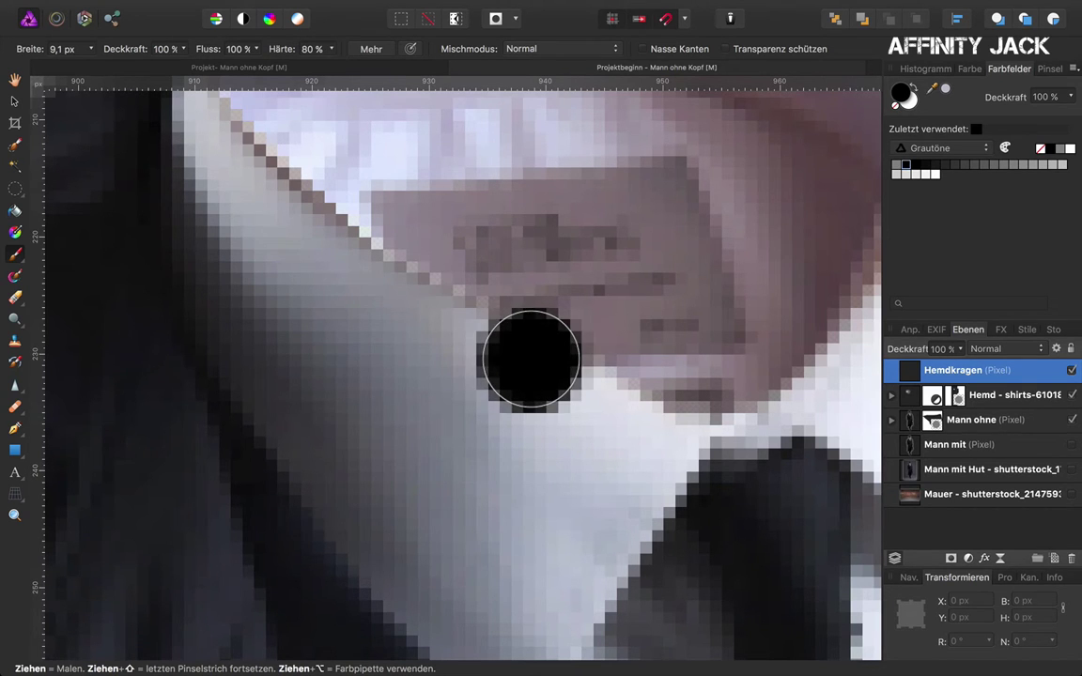
pyautogui.press('[')
pyautogui.press('[')
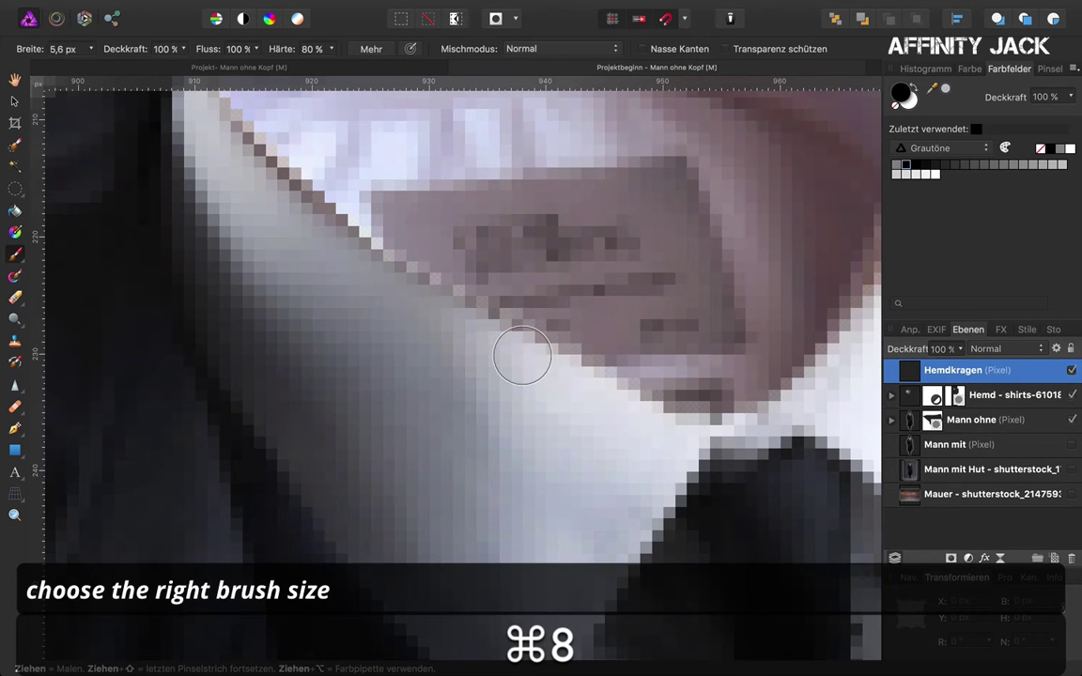
pyautogui.press('[')
pyautogui.press('[')
pyautogui.press('[')
pyautogui.press('[')
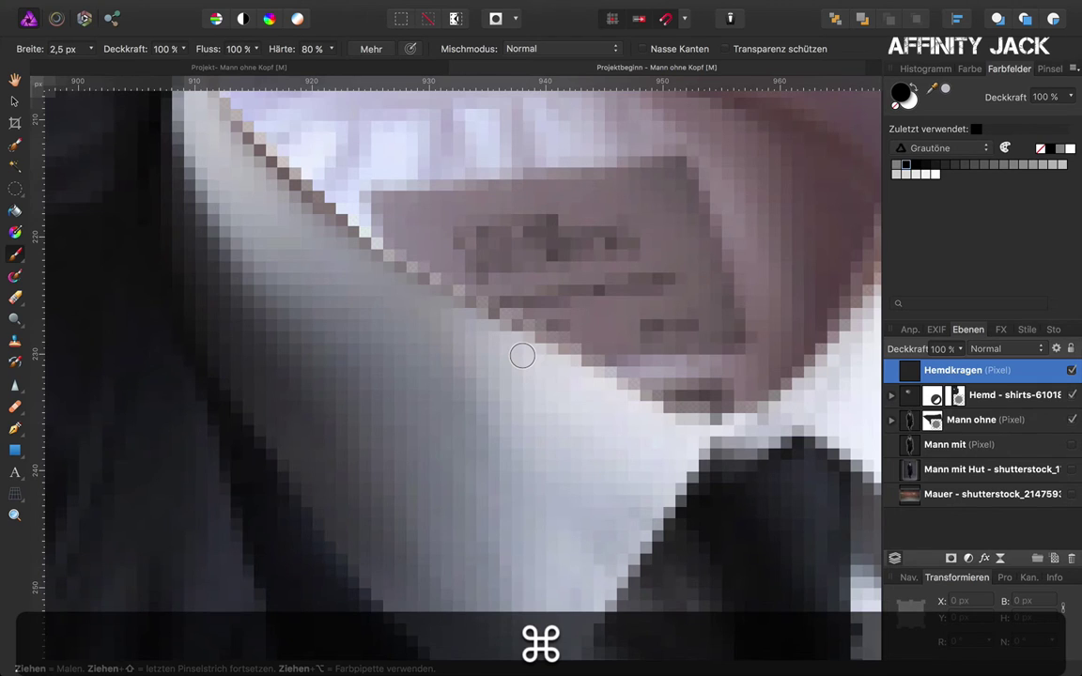
pyautogui.press('[')
# Sample the grey shirt colour near the collar and paint it over the collar edge
pyautogui.click(522, 355)
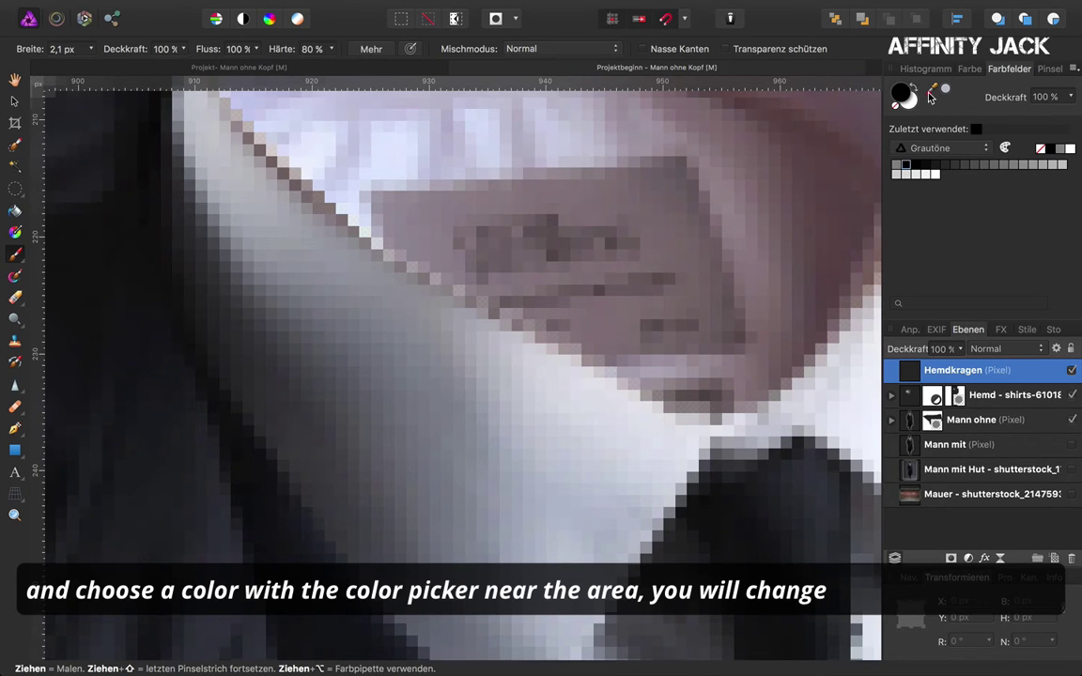
pyautogui.moveTo(929, 96); pyautogui.dragTo(244, 171)
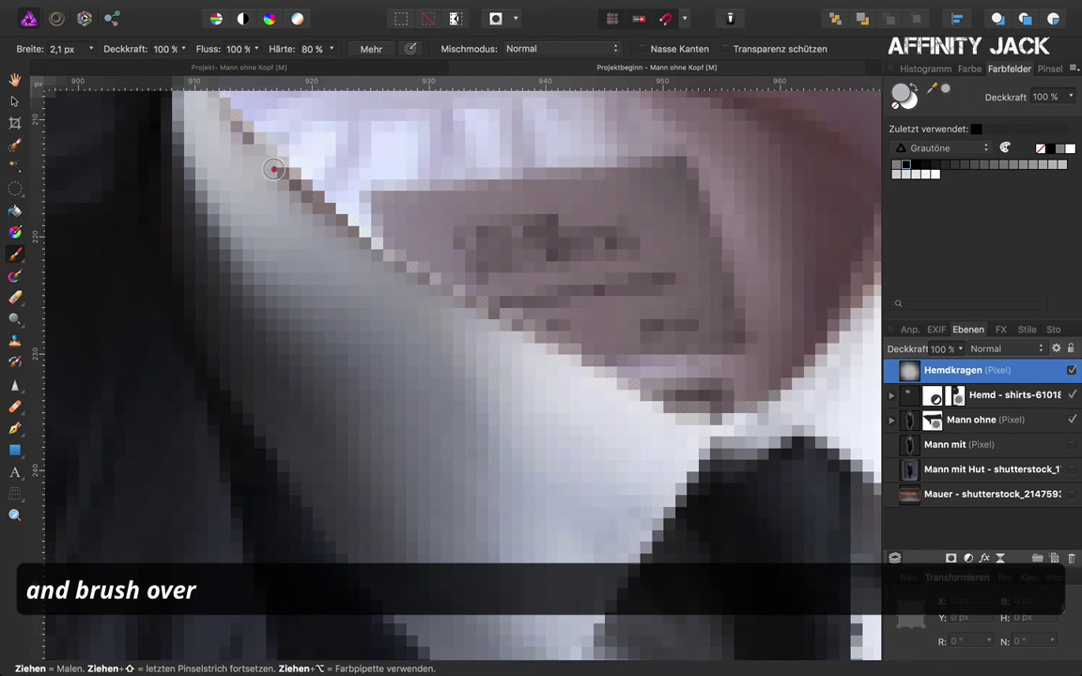
pyautogui.moveTo(261, 153)
pyautogui.mouseDown()
pyautogui.moveTo(340, 224)
pyautogui.moveTo(319, 232)
pyautogui.mouseUp()
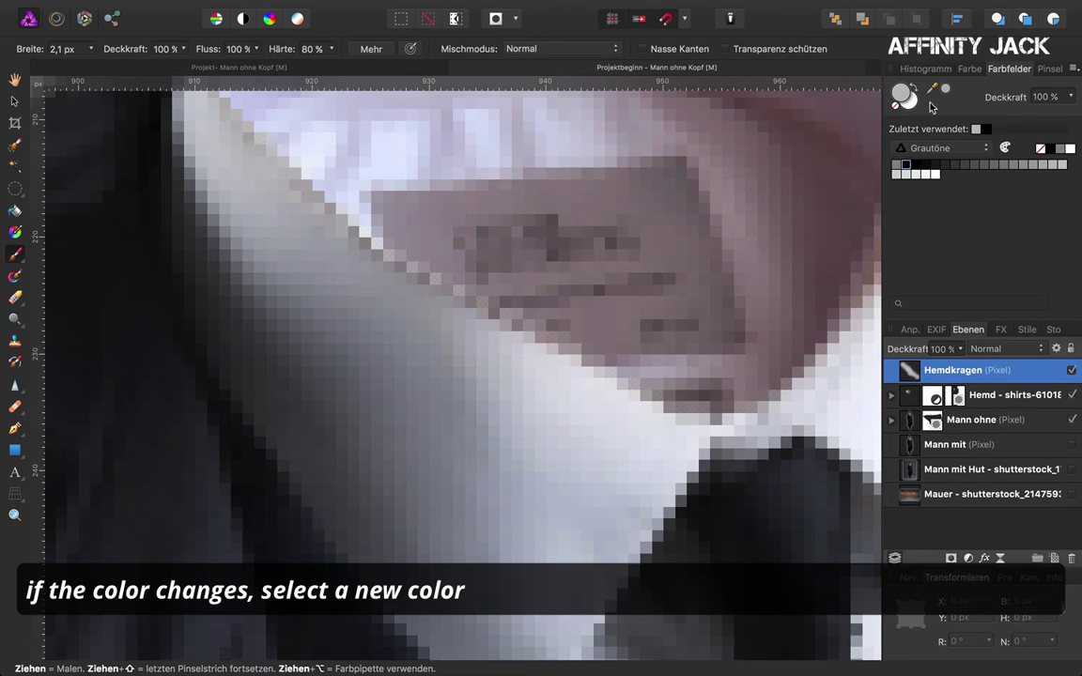
# Sample a lighter shirt colour and paint white over the brown collar edges
pyautogui.moveTo(930, 94); pyautogui.dragTo(334, 249)
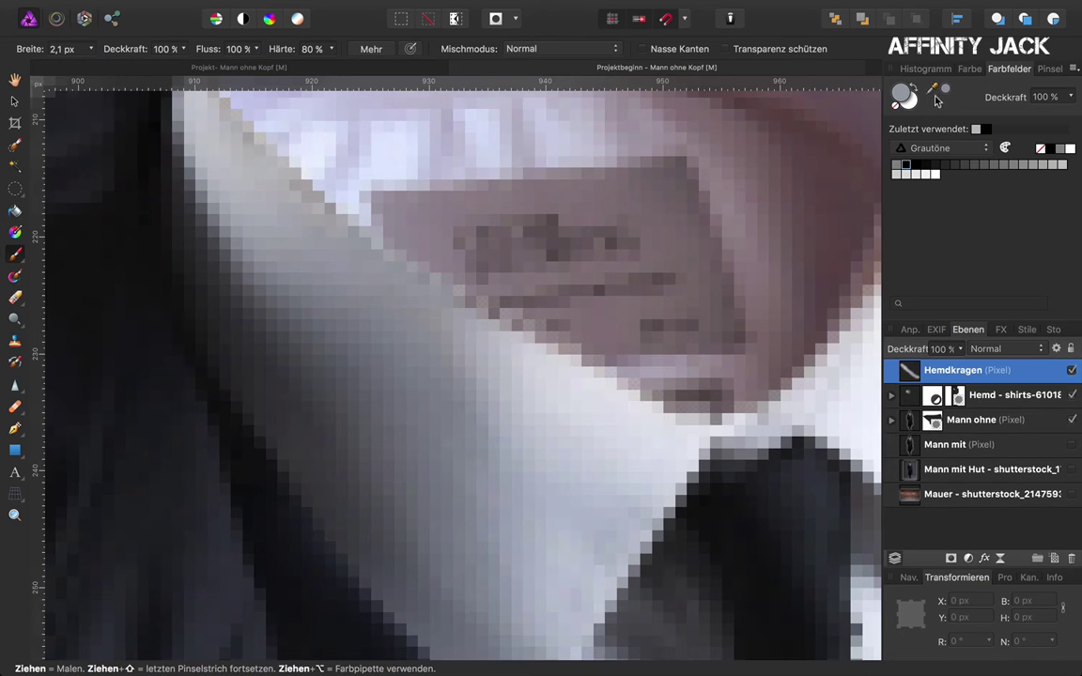
pyautogui.moveTo(935, 97); pyautogui.dragTo(527, 358)
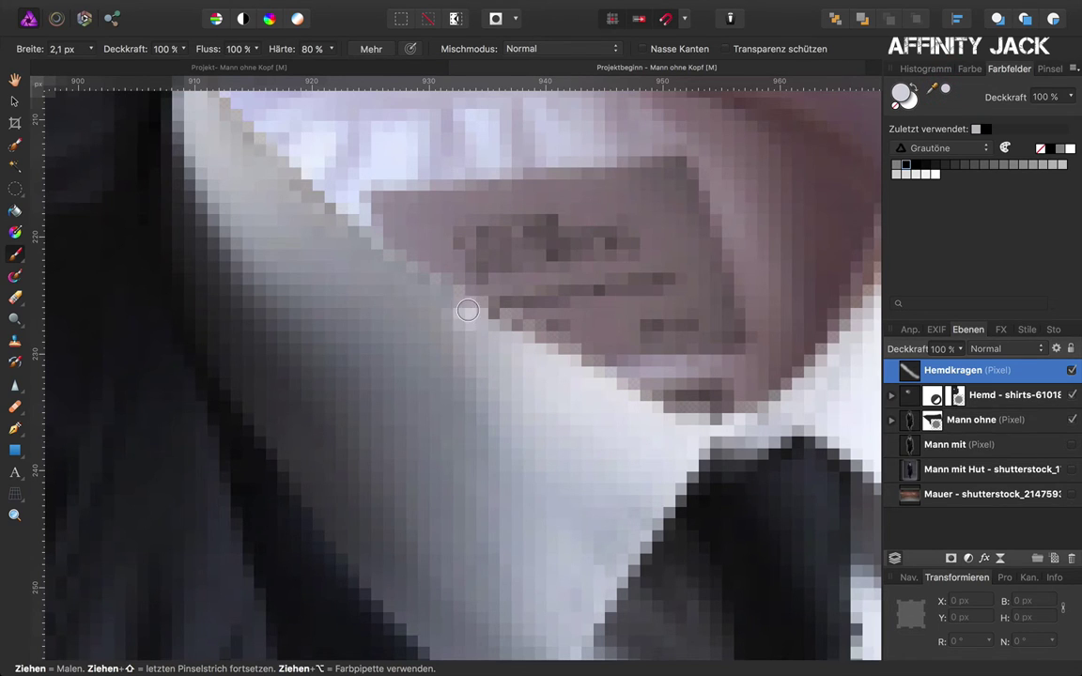
pyautogui.moveTo(481, 315); pyautogui.dragTo(603, 381)
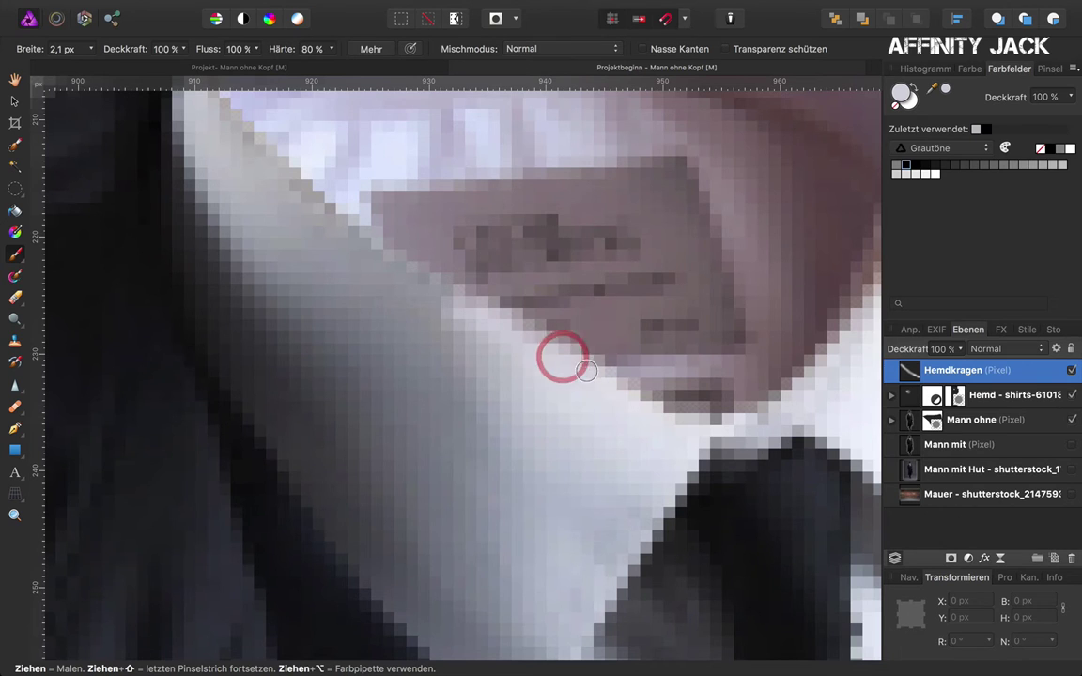
pyautogui.hscroll(10, 604, 381)
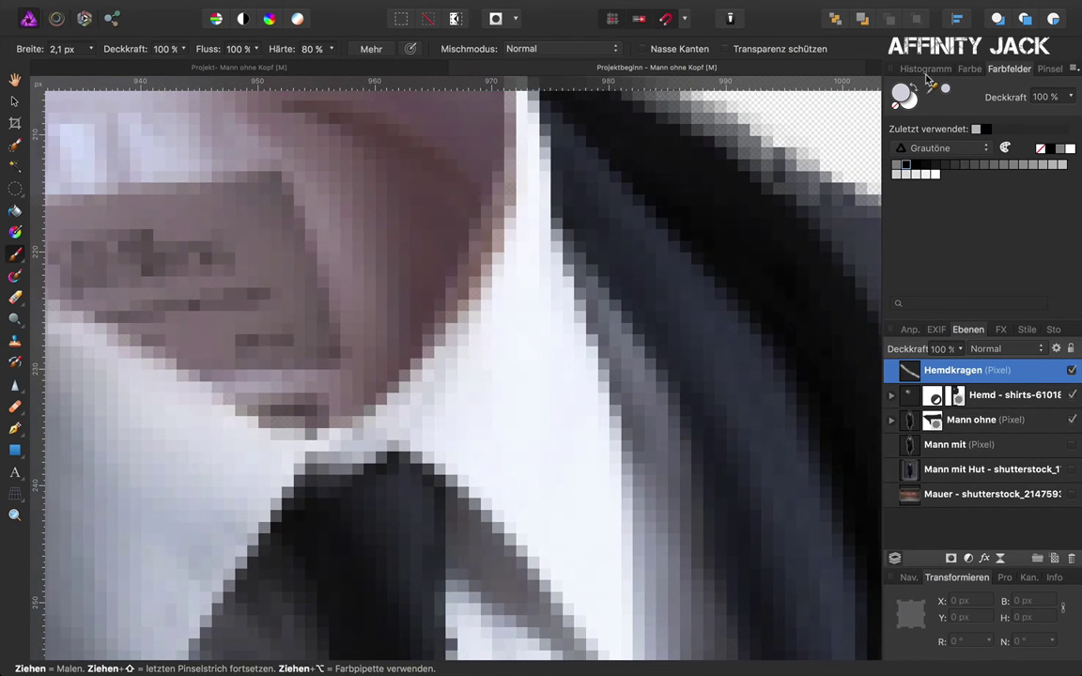
pyautogui.moveTo(601, 272); pyautogui.dragTo(515, 288)
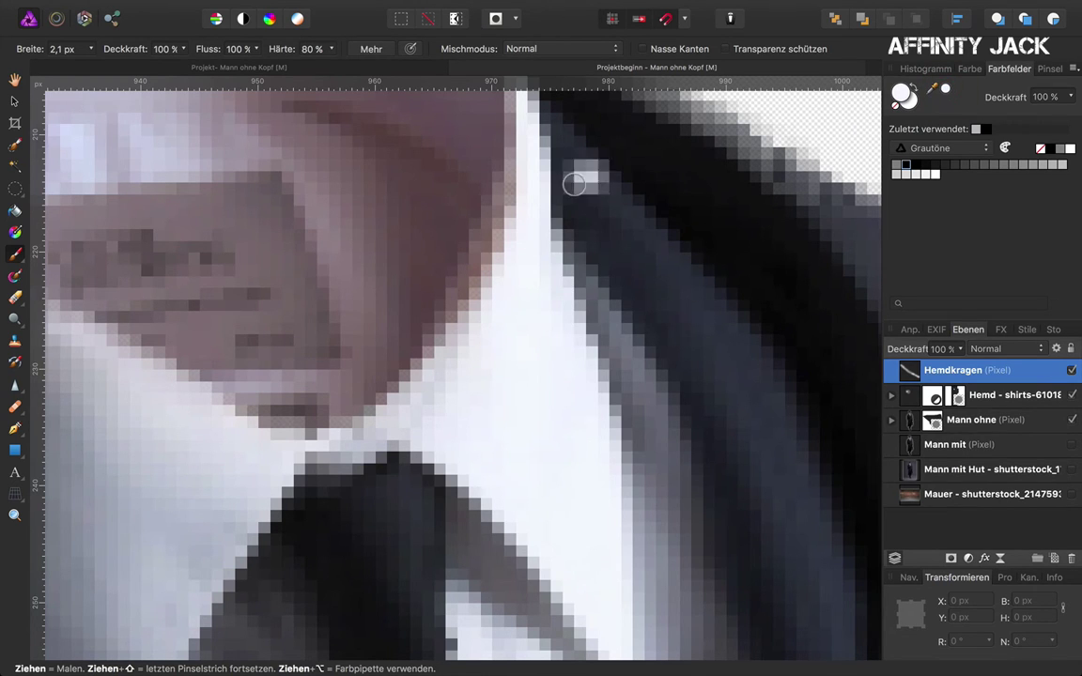
pyautogui.moveTo(484, 273); pyautogui.dragTo(389, 394)
pyautogui.scroll(-3, 510, 179)
# Zoom into the collar, sample its light grey as the painting colour, then zoom back out
pyautogui.scroll(-3, 510, 179)
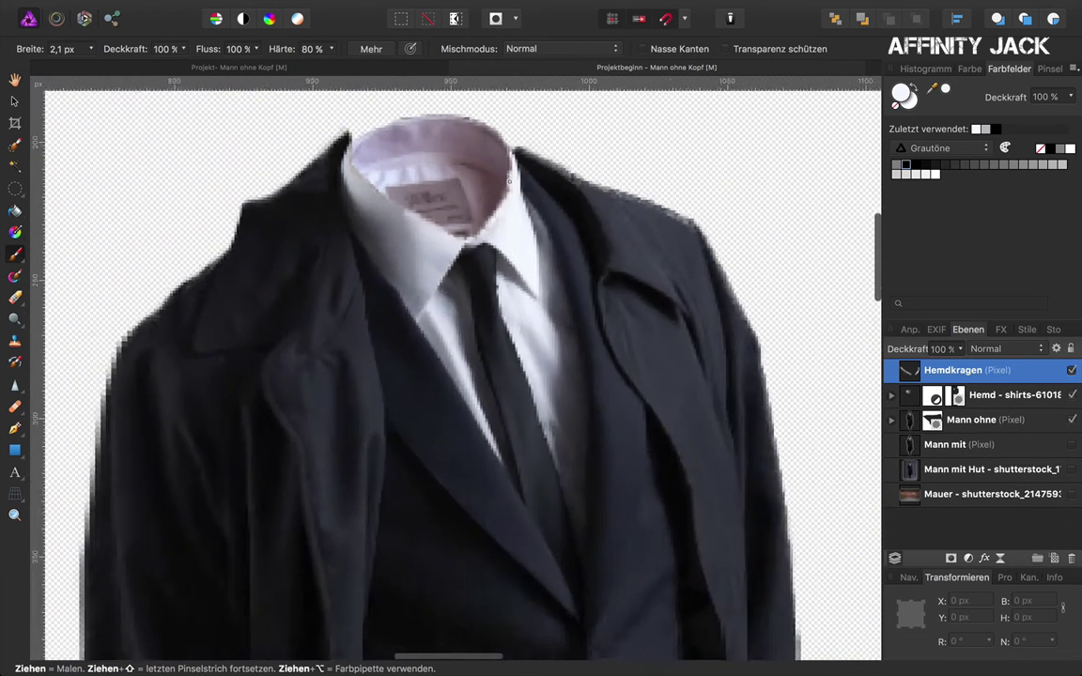
pyautogui.scroll(-1, 510, 179)
pyautogui.scroll(-2, 510, 180)
pyautogui.scroll(2, 510, 179)
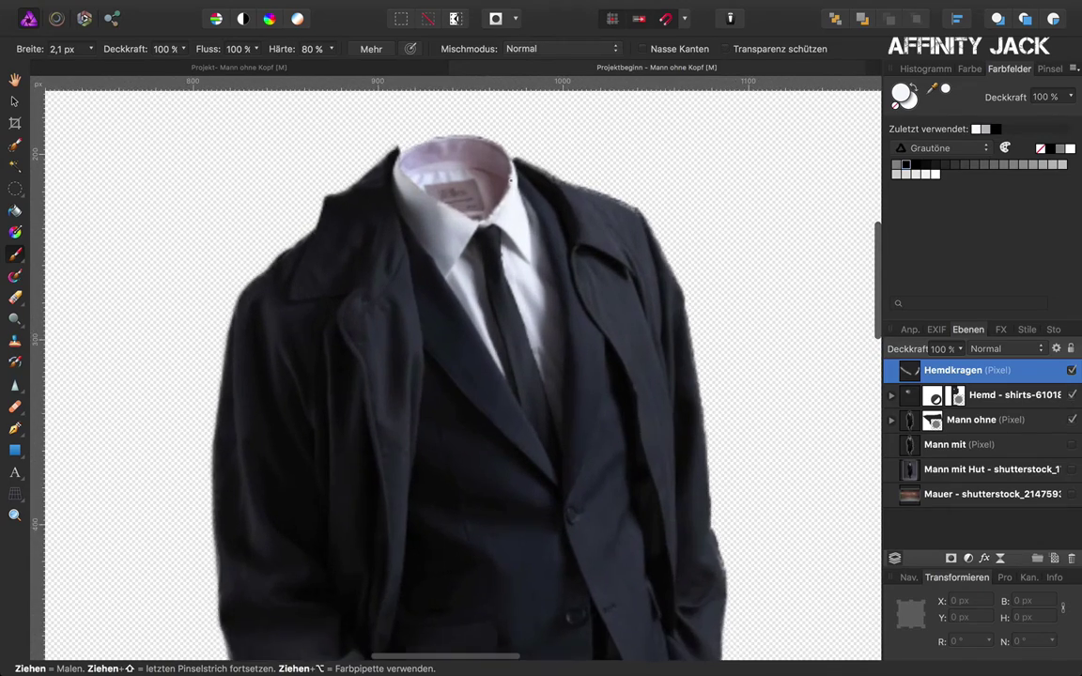
pyautogui.scroll(3, 524, 164)
pyautogui.scroll(1, 519, 157)
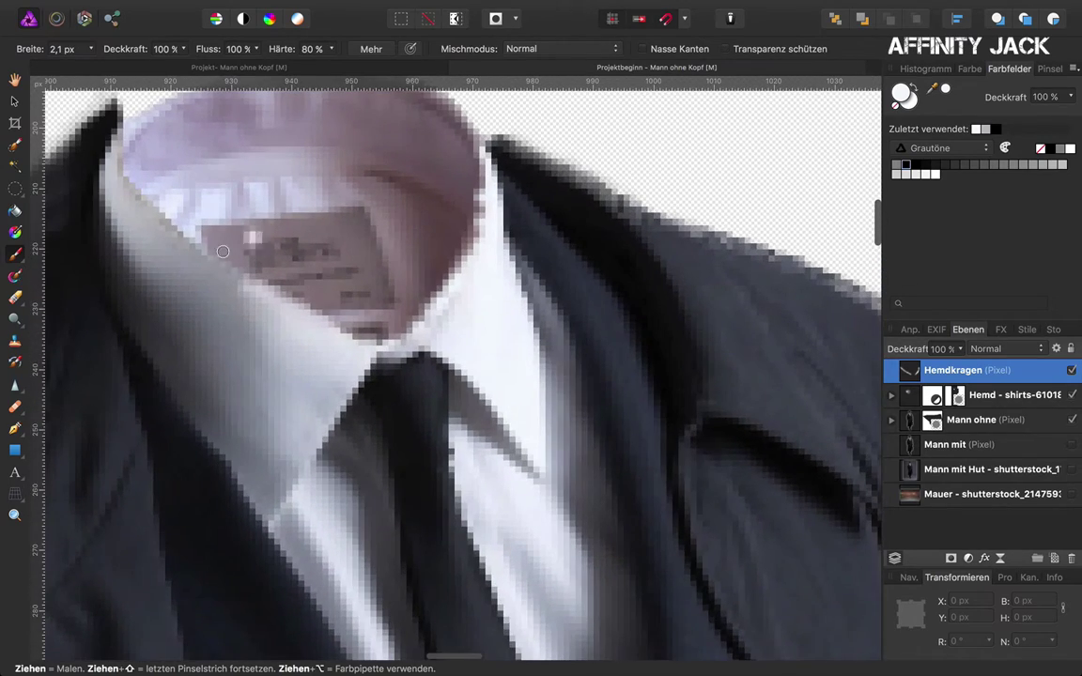
pyautogui.scroll(3, 203, 224)
pyautogui.scroll(2, 226, 248)
pyautogui.hscroll(-2, 238, 229)
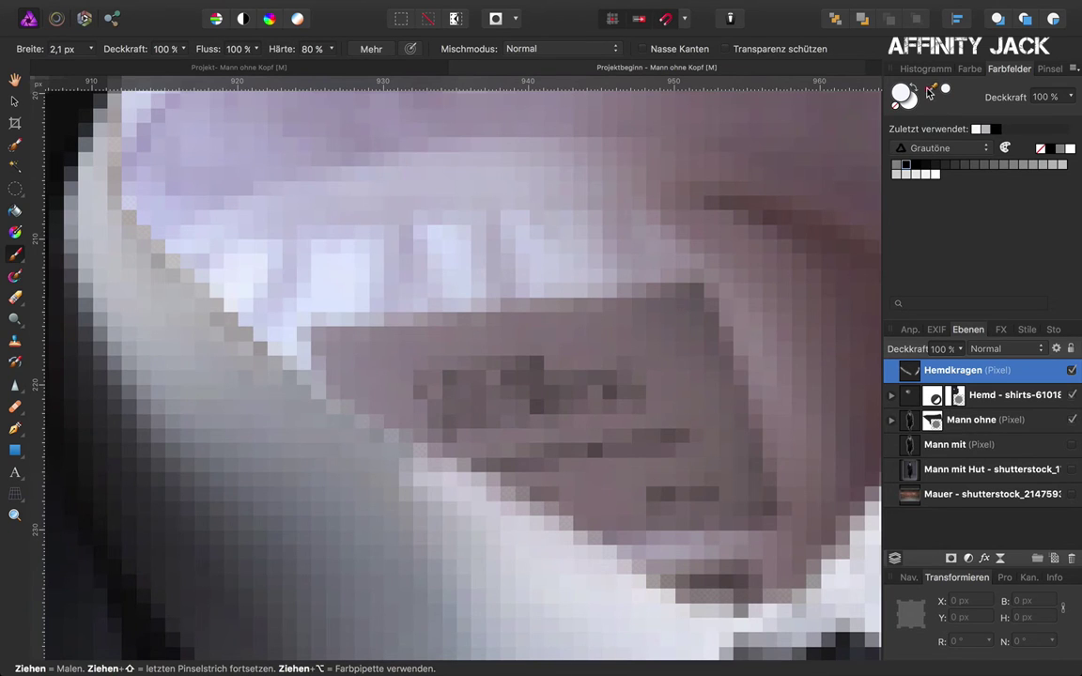
pyautogui.keyDown('alt'); pyautogui.click(172, 311); pyautogui.keyUp('alt')
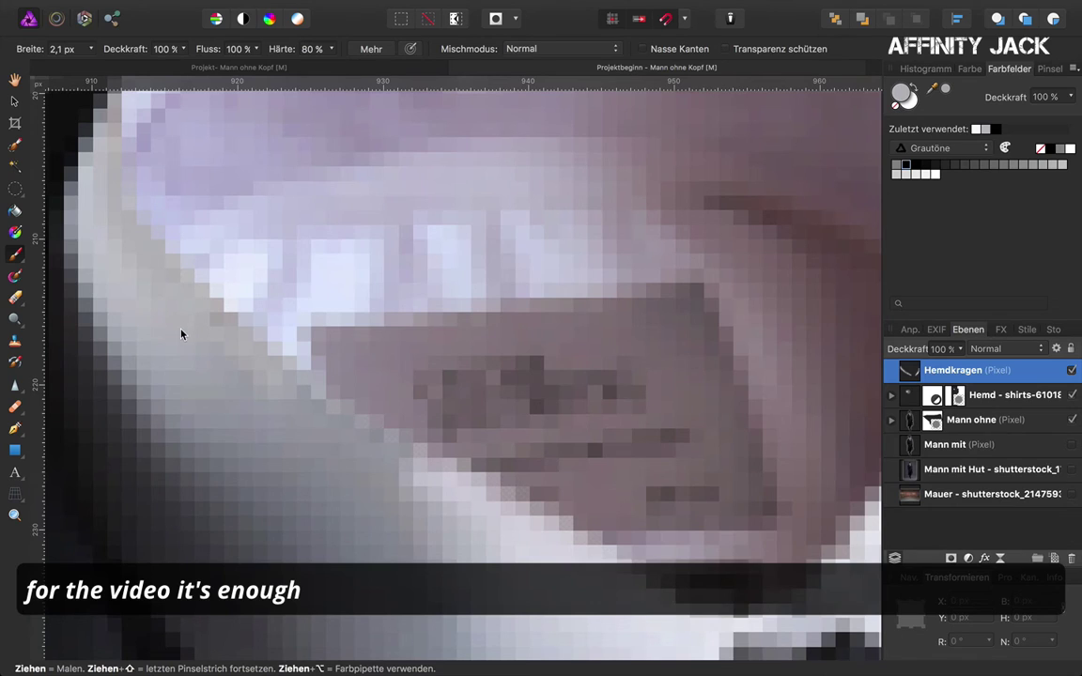
pyautogui.scroll(-3, 181, 333)
pyautogui.scroll(-2, 182, 333)
pyautogui.scroll(-2, 180, 333)
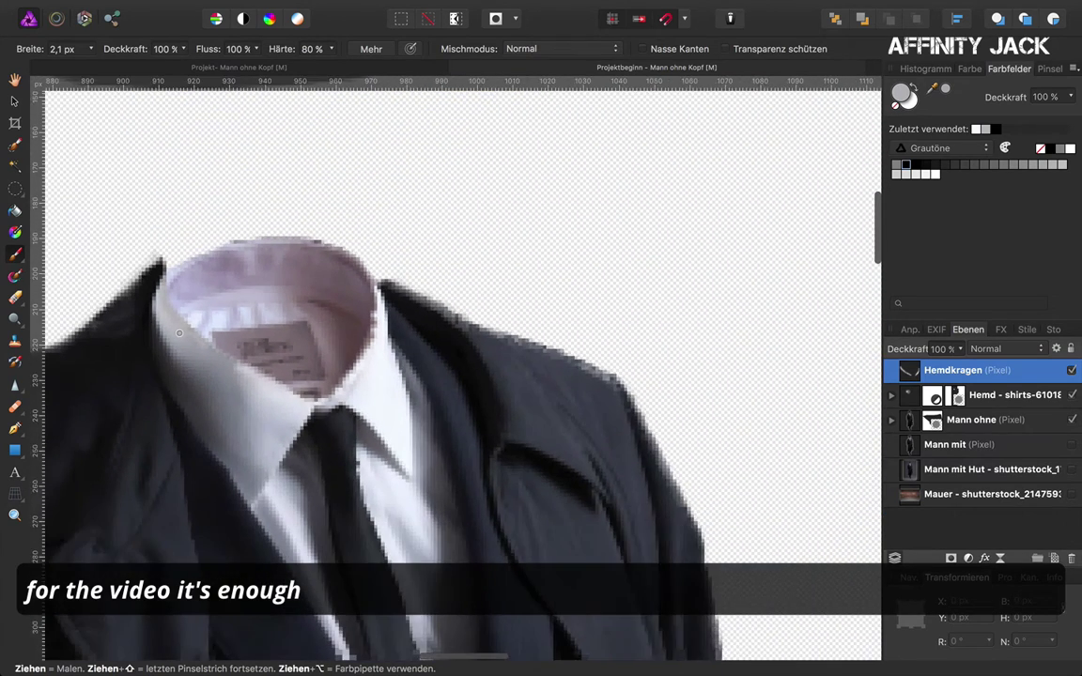
pyautogui.scroll(-2, 179, 332)
pyautogui.scroll(-2, 178, 333)
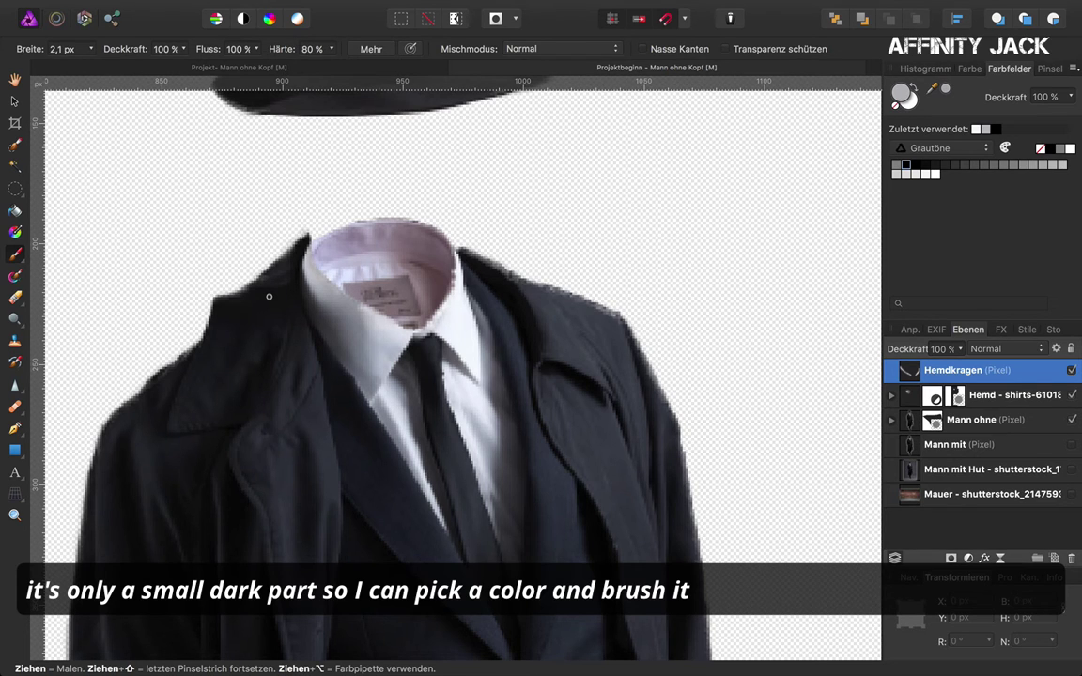
# Add a pixel layer named Mantel, placed below the Hemd layer
pyautogui.click(1054, 559)
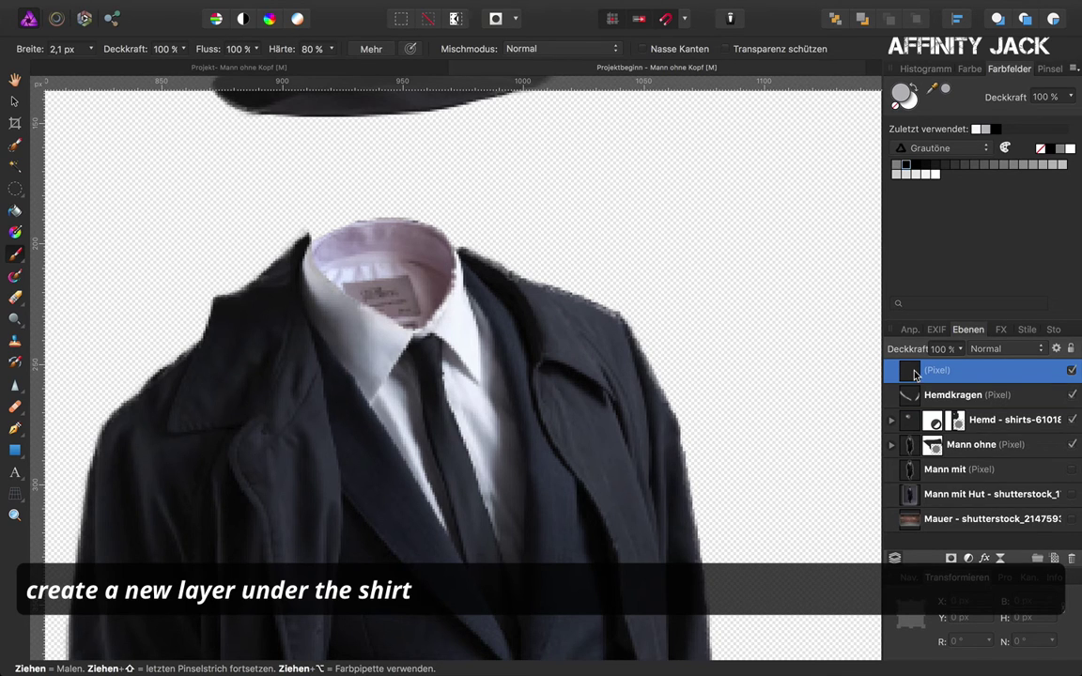
pyautogui.moveTo(915, 375); pyautogui.dragTo(902, 431)
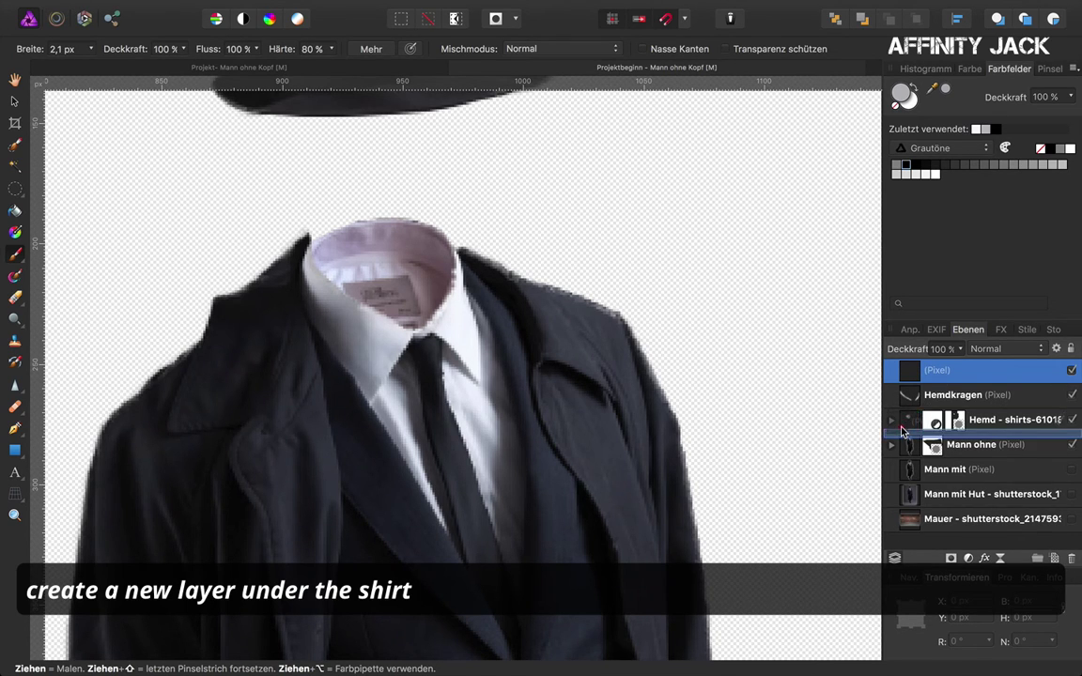
pyautogui.doubleClick(941, 422)
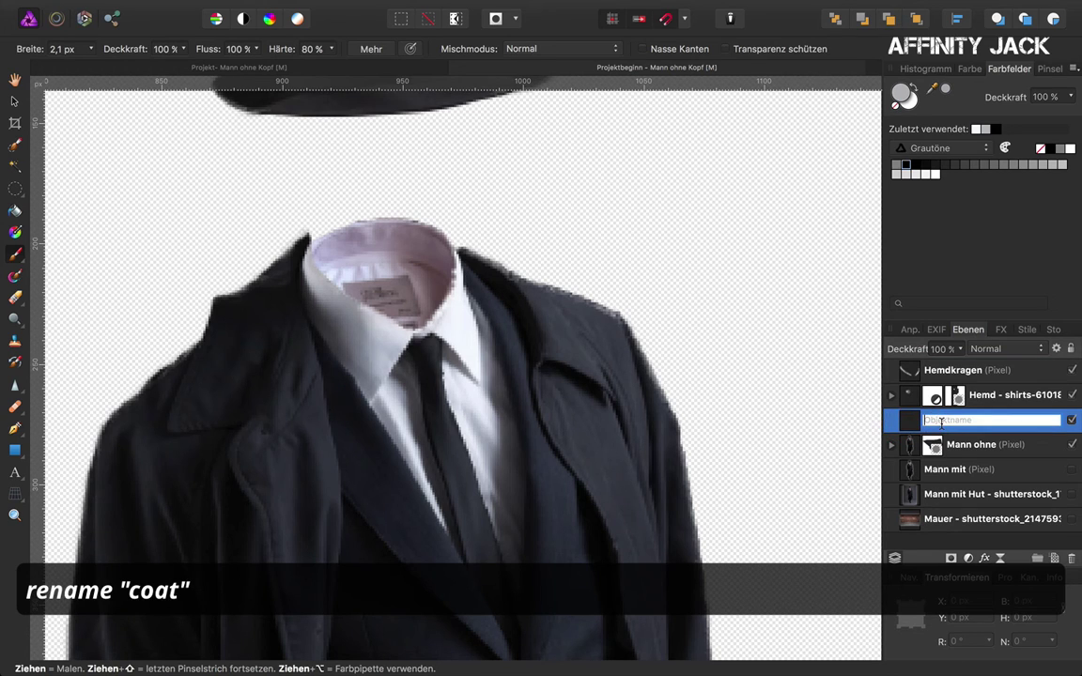
pyautogui.write('Mante')
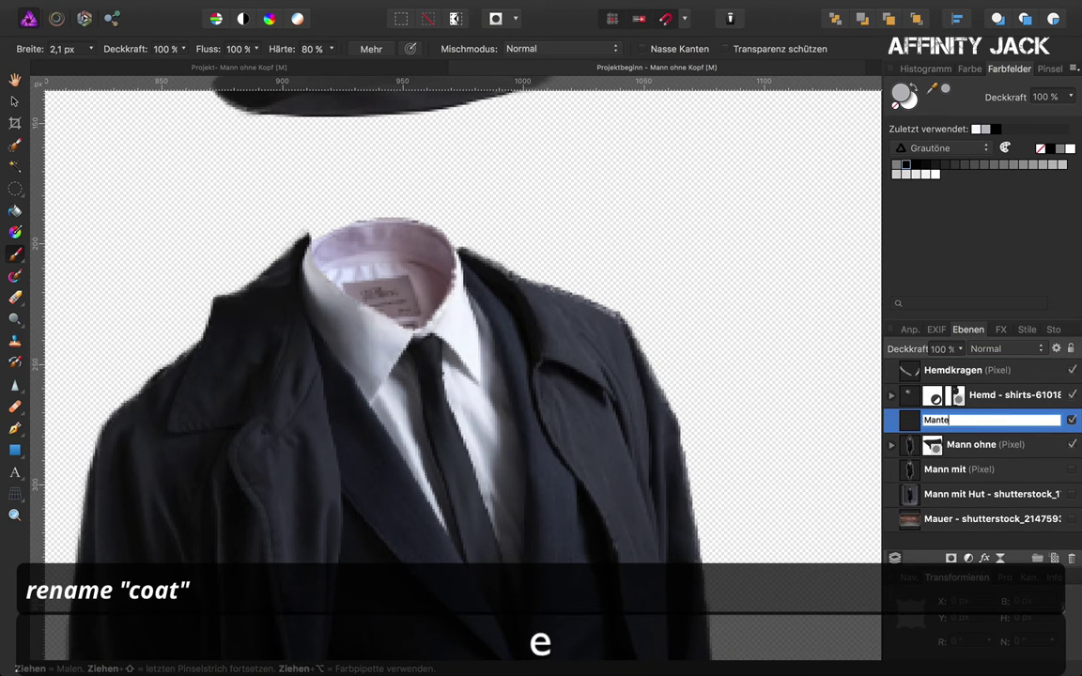
pyautogui.write('l')
pyautogui.press('Return')
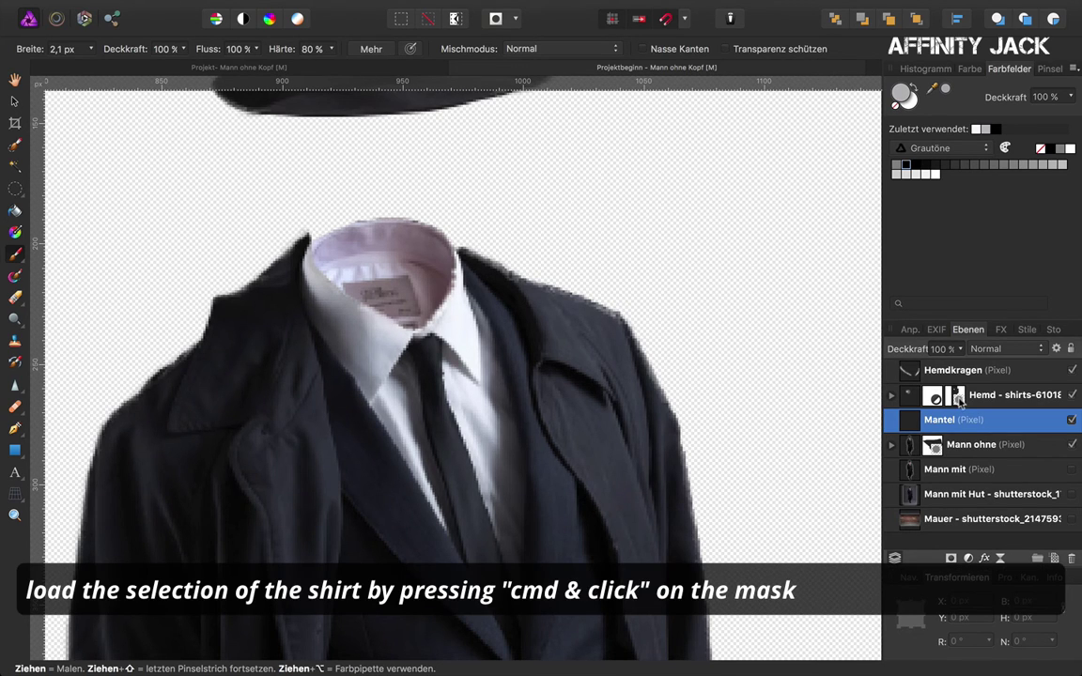
# Load the shirt outline as a selection, sample black, and paint the collar edge with an 8 px brush
pyautogui.keyDown('super'); pyautogui.click(957, 396); pyautogui.keyUp('super')
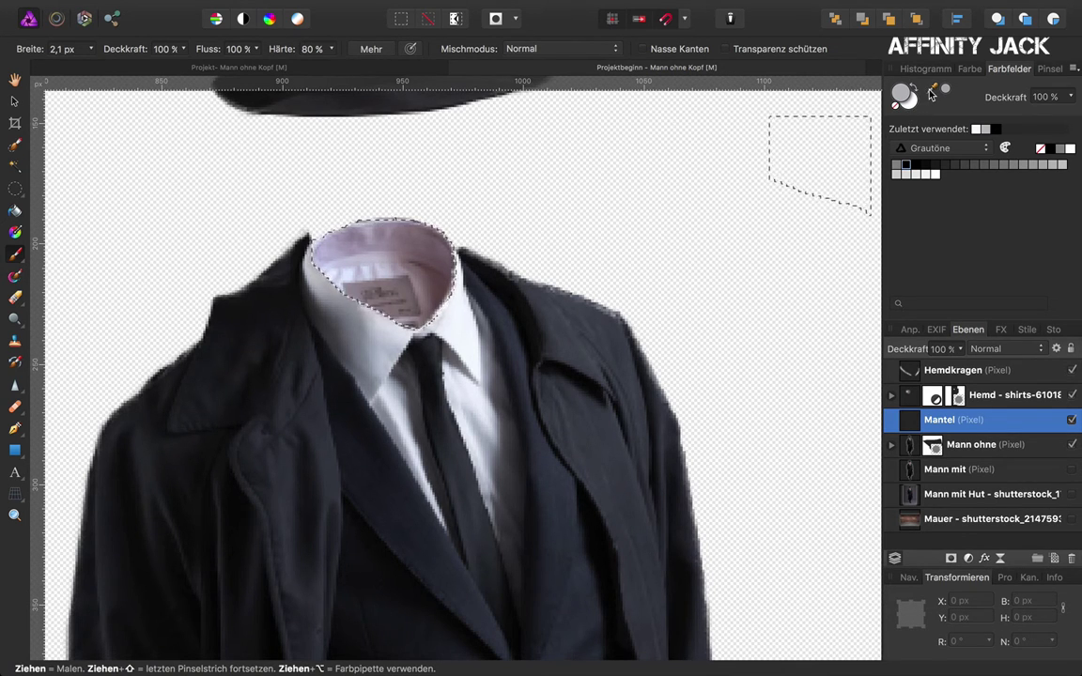
pyautogui.moveTo(749, 169)
pyautogui.mouseDown()
pyautogui.moveTo(285, 229)
pyautogui.moveTo(297, 259)
pyautogui.mouseUp()
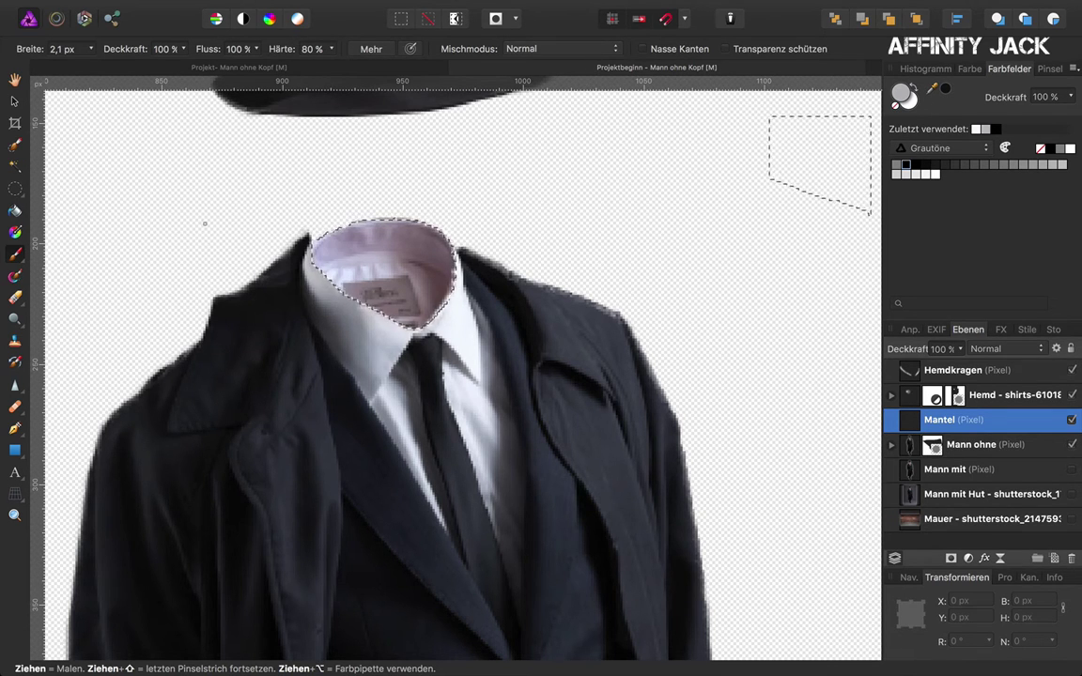
pyautogui.click(90, 64)
pyautogui.moveTo(91, 66); pyautogui.dragTo(96, 69)
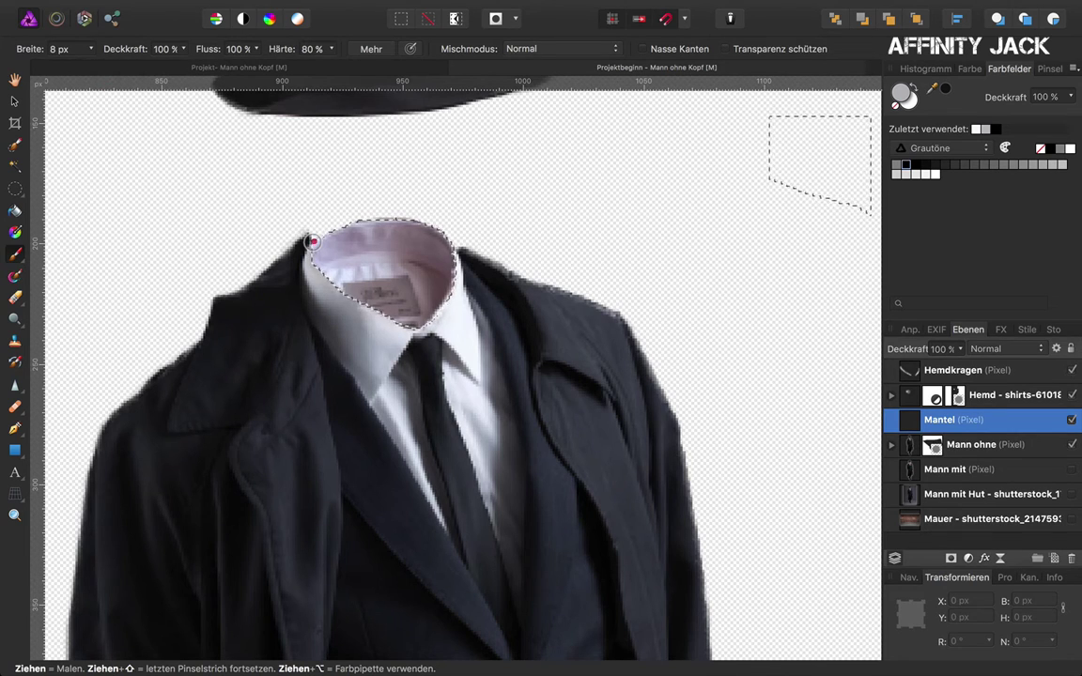
pyautogui.moveTo(312, 241); pyautogui.dragTo(325, 235)
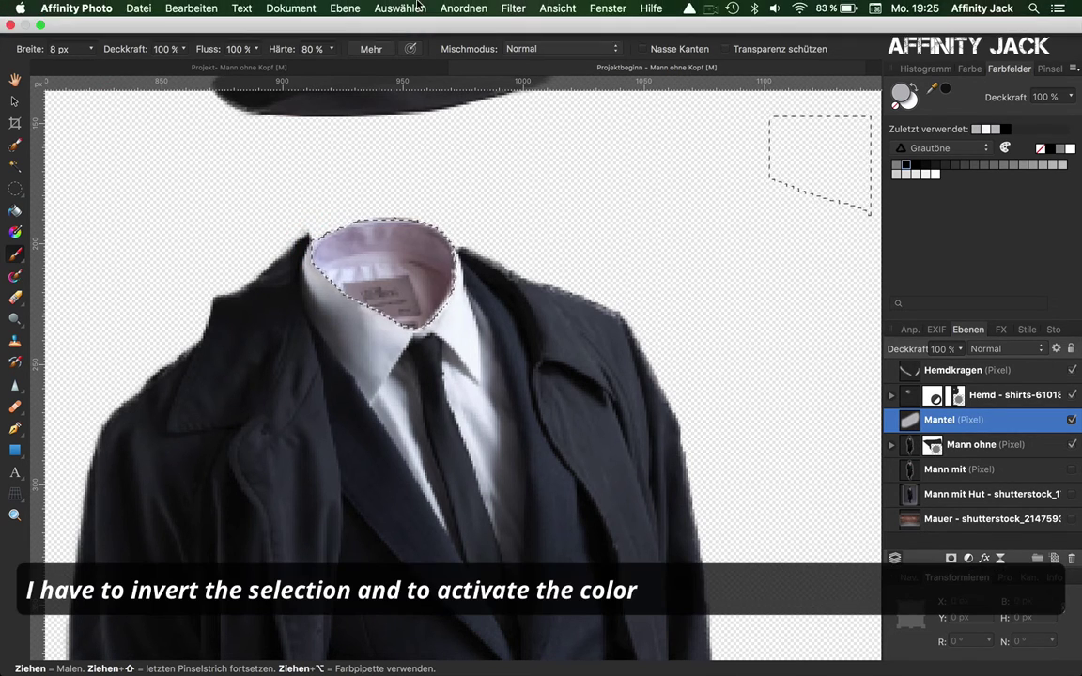
# Invert the selection, paint black around the inner collar on Mantel, then deselect
pyautogui.click(379, 8)
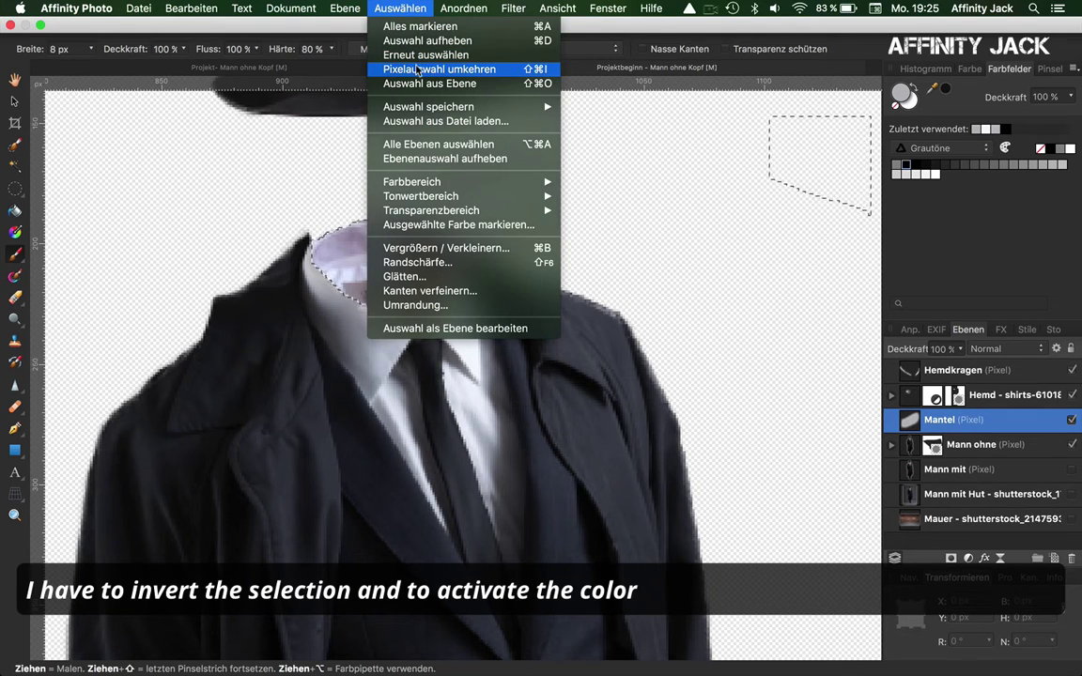
pyautogui.click(417, 70)
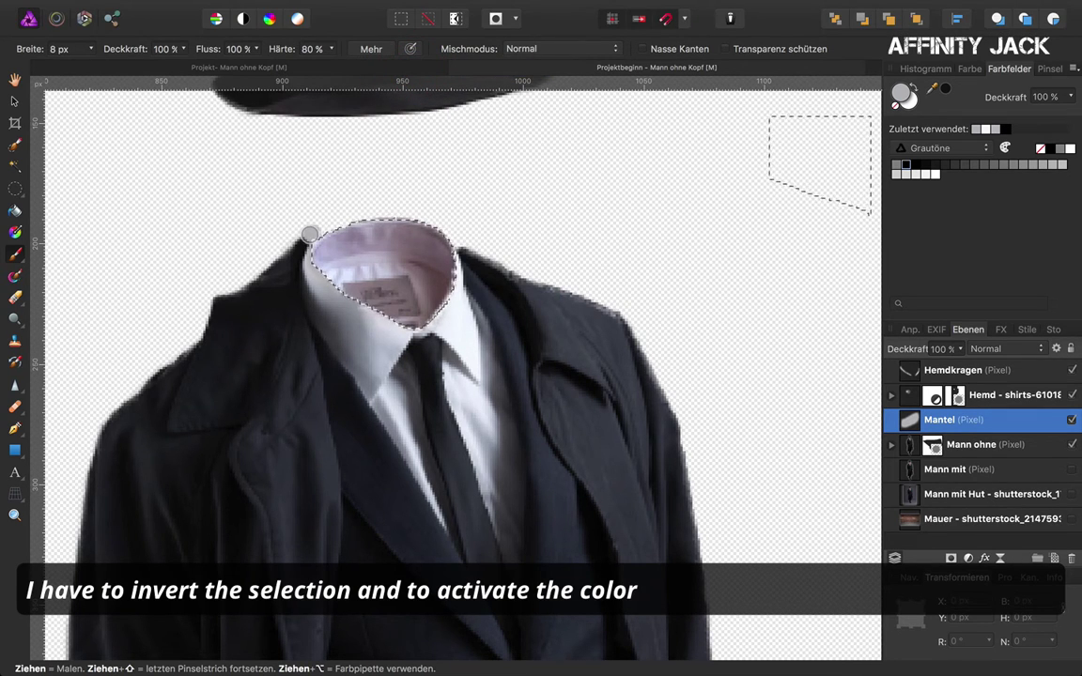
pyautogui.click(911, 92)
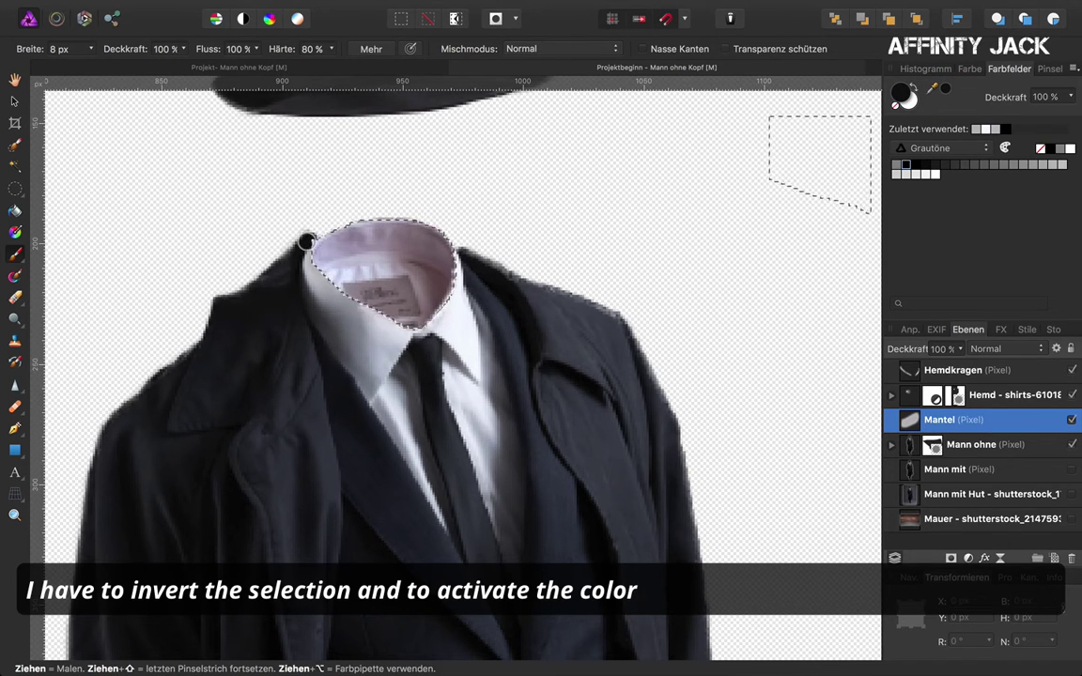
pyautogui.moveTo(307, 243); pyautogui.dragTo(380, 227)
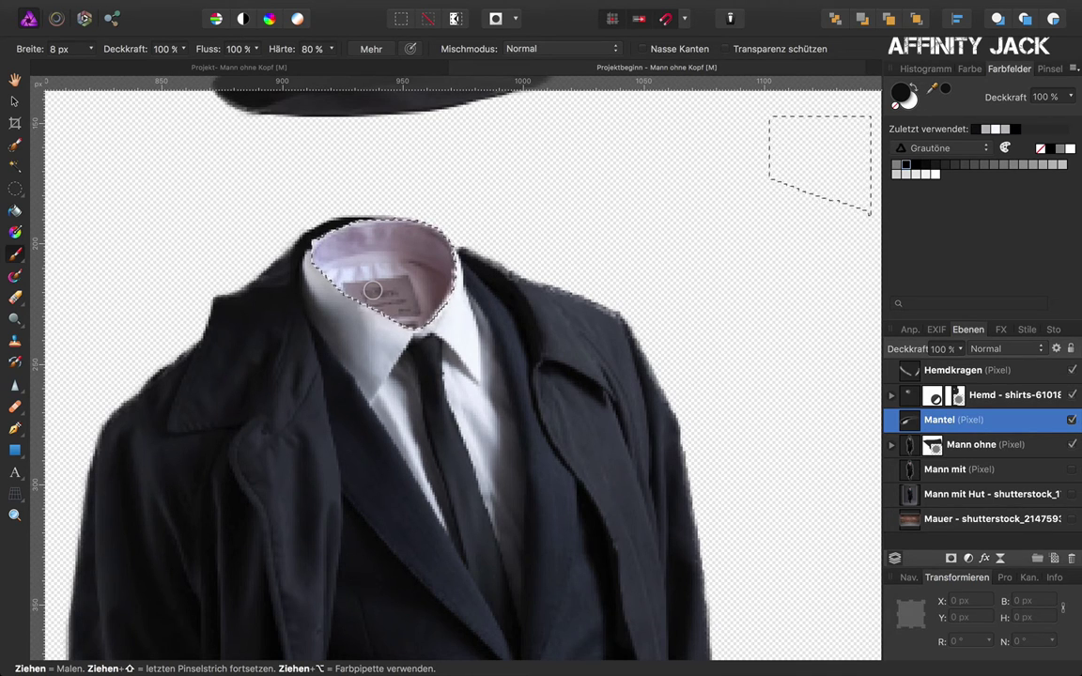
pyautogui.hotkey('ctrl', 'd')
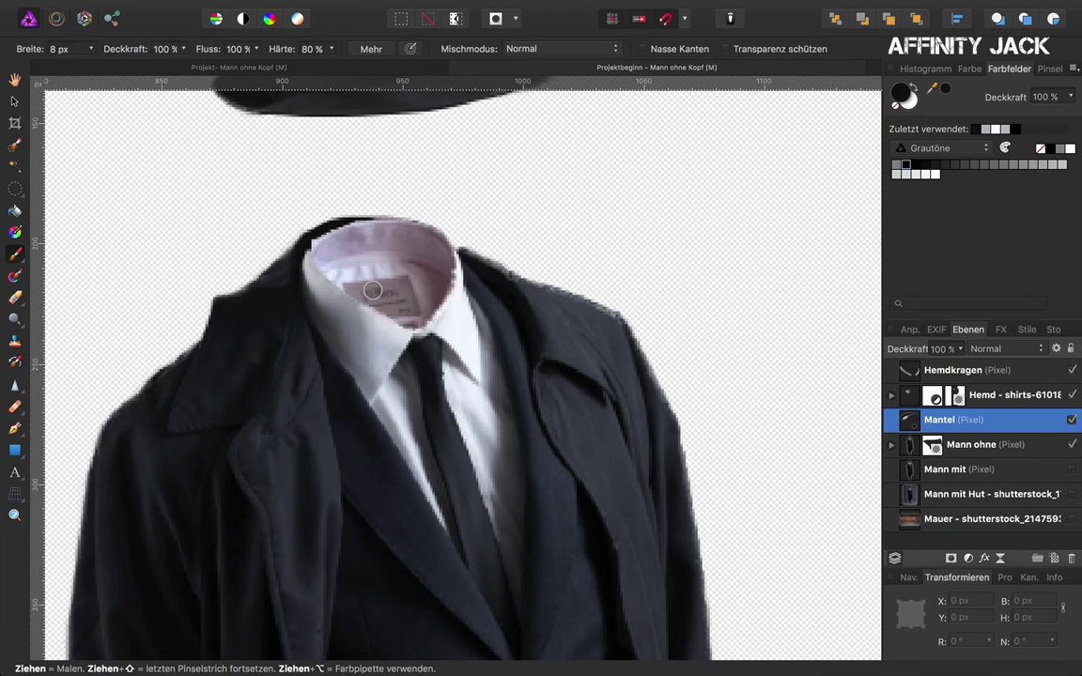
pyautogui.scroll(-2, 373, 290)
pyautogui.scroll(-2, 373, 291)
pyautogui.scroll(-2, 372, 290)
pyautogui.scroll(-1, 374, 290)
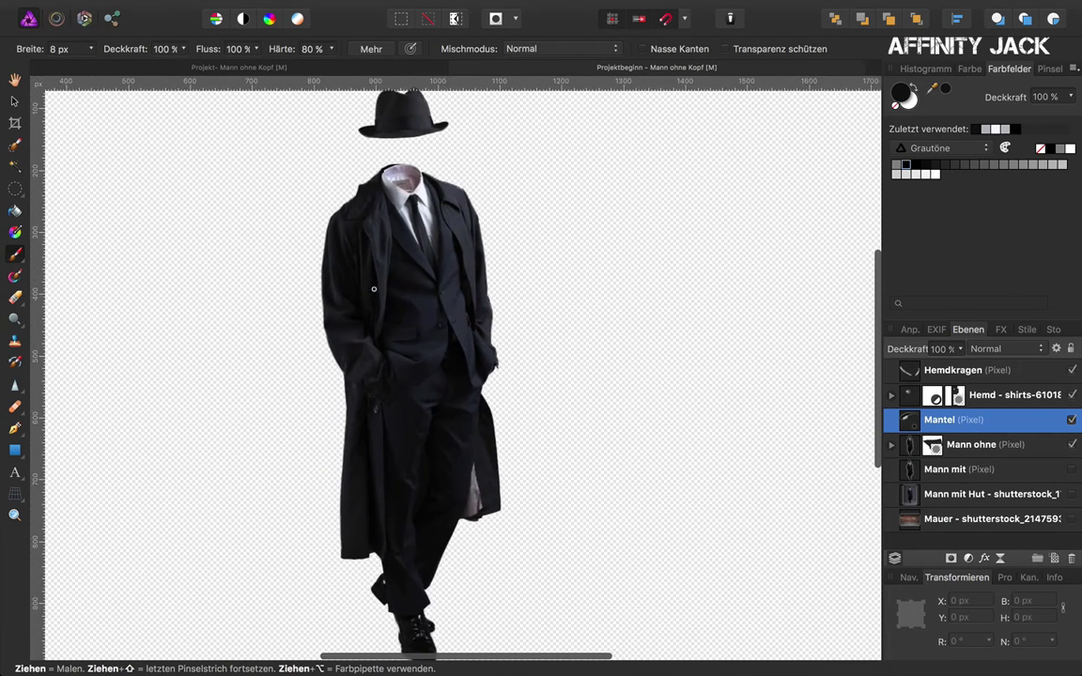
pyautogui.scroll(-1, 374, 290)
pyautogui.scroll(-2, 374, 289)
pyautogui.scroll(-1, 373, 291)
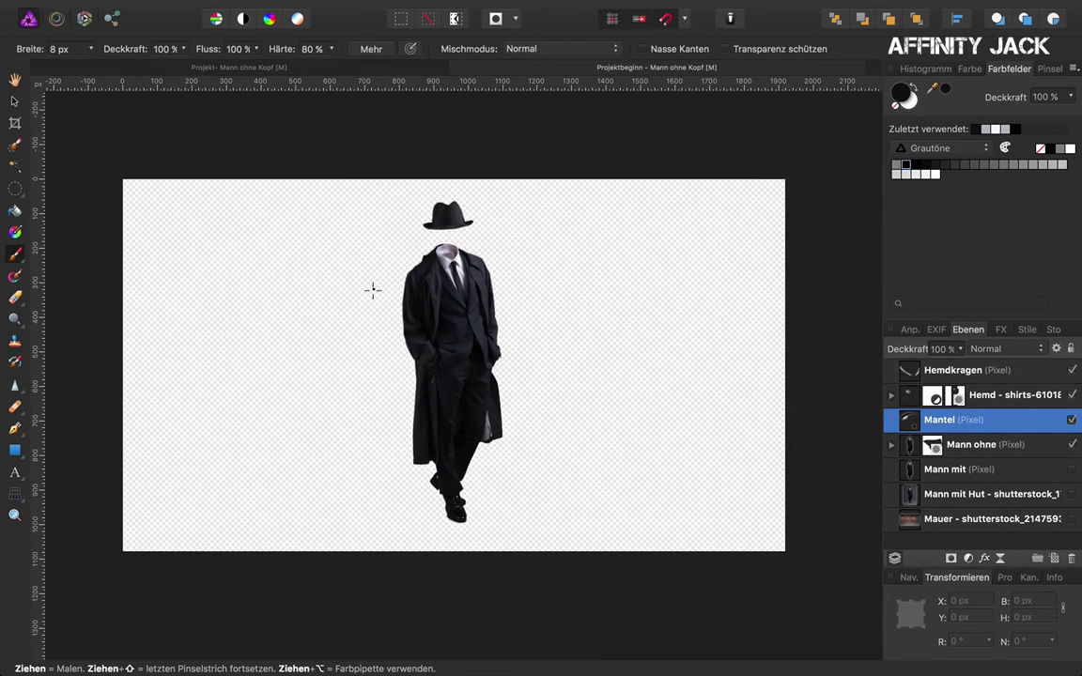
# Show the Mauer wall layer and add an HSL adjustment with saturation shift −24 %
pyautogui.click(1071, 520)
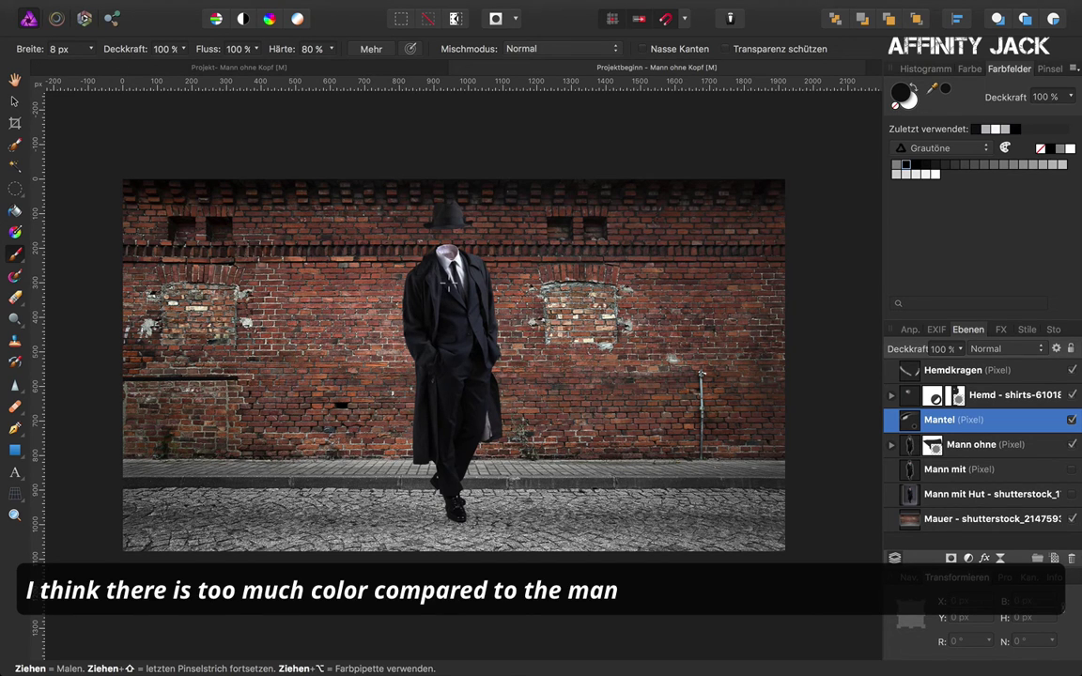
pyautogui.click(906, 522)
pyautogui.click(968, 557)
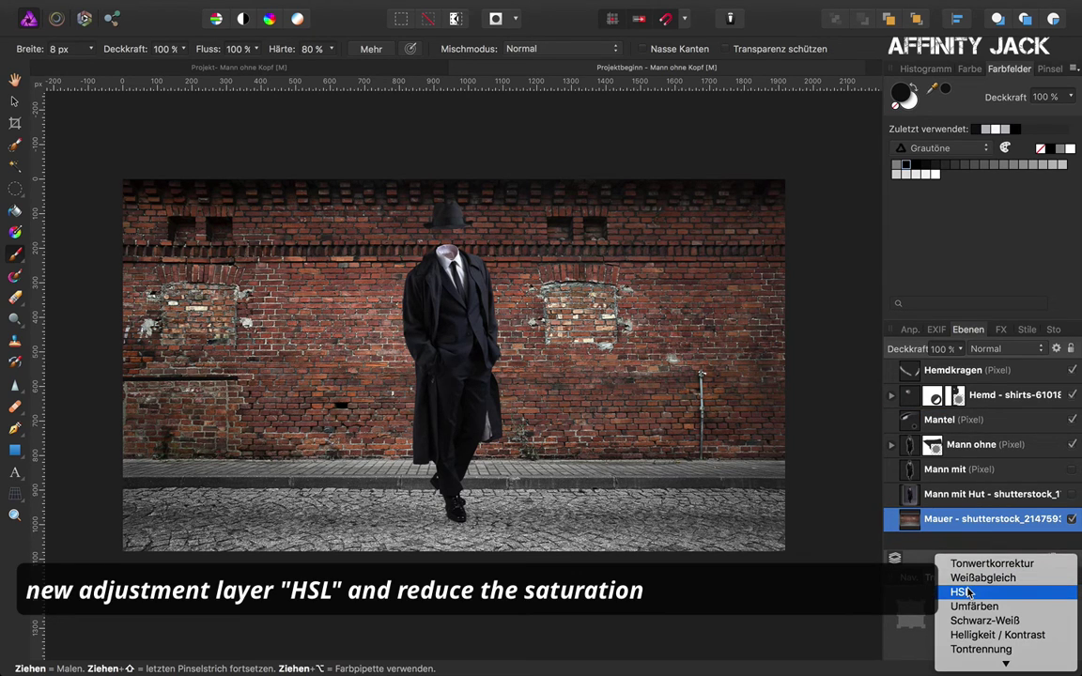
pyautogui.click(965, 592)
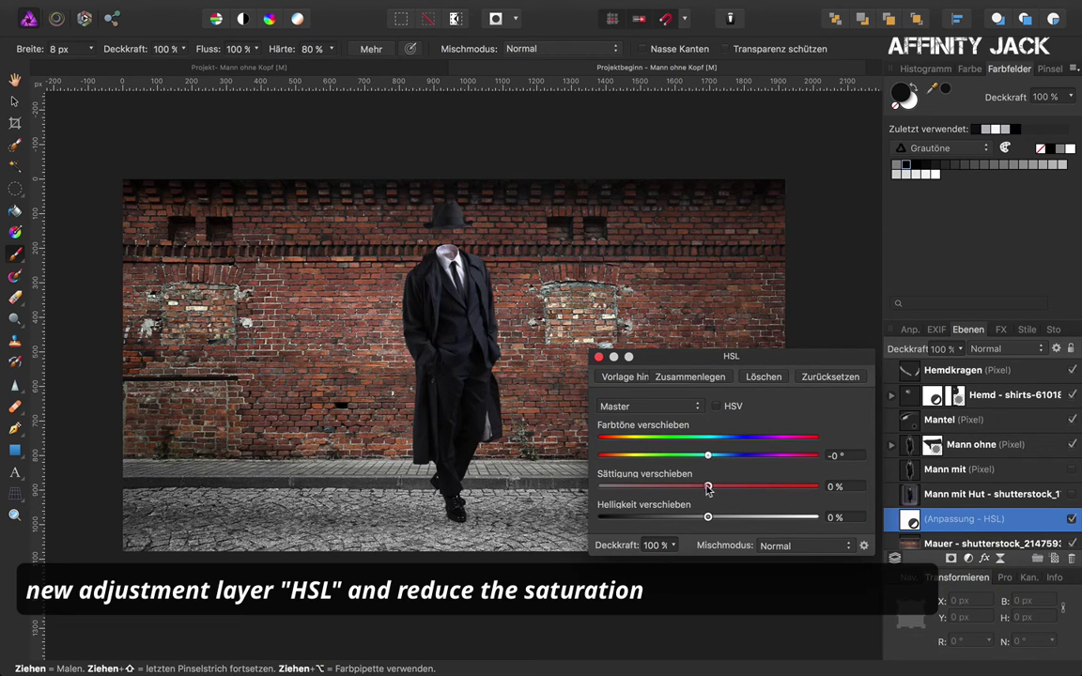
pyautogui.moveTo(708, 488); pyautogui.dragTo(681, 490)
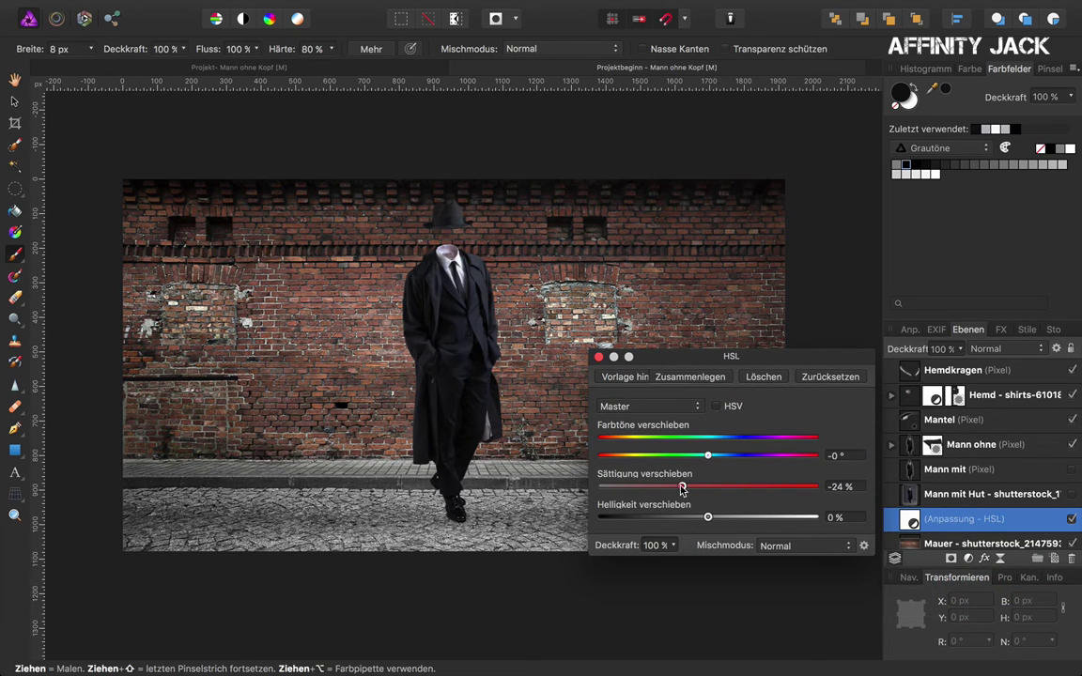
pyautogui.click(598, 357)
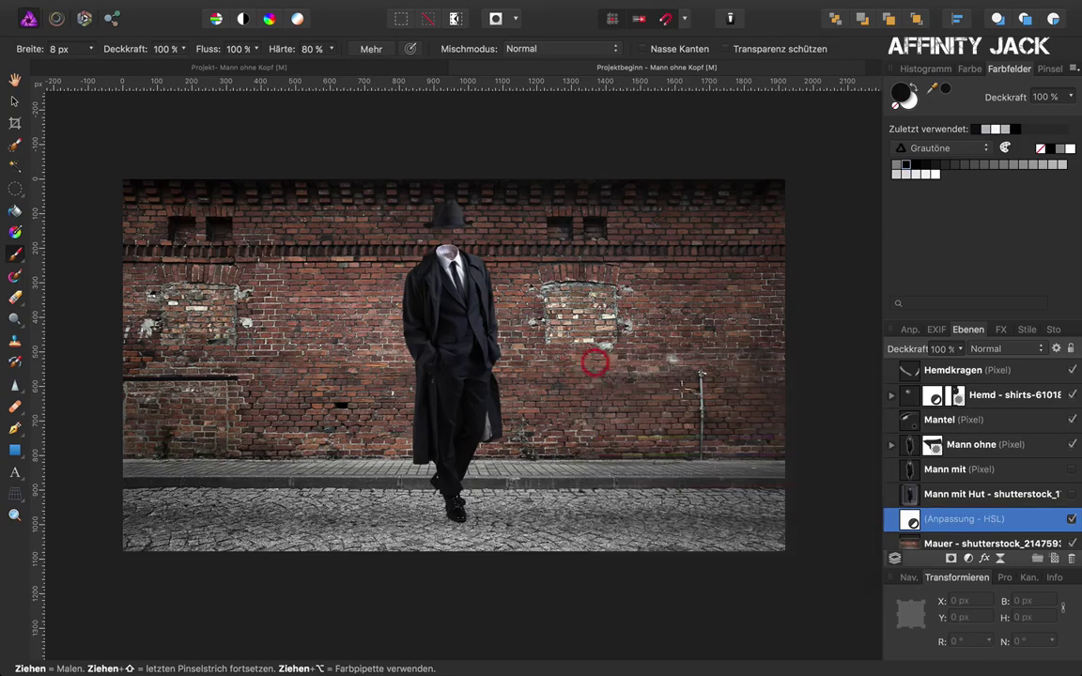
pyautogui.scroll(2, 587, 439)
pyautogui.scroll(2, 587, 439)
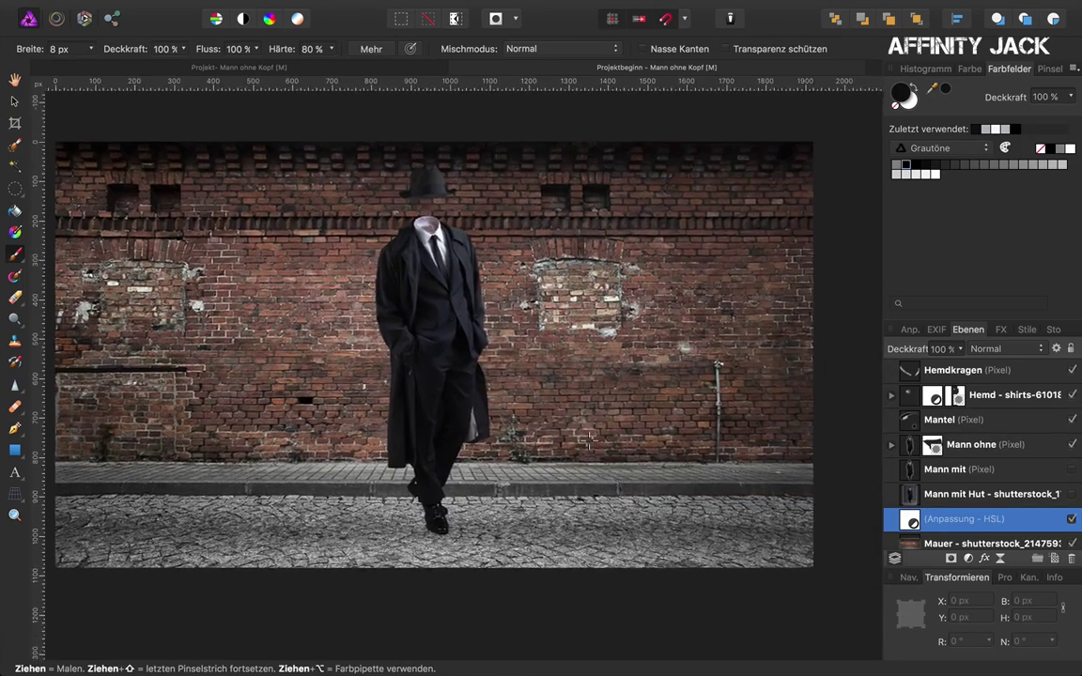
pyautogui.scroll(2, 589, 439)
pyautogui.hscroll(-5, 588, 439)
pyautogui.scroll(2, 589, 440)
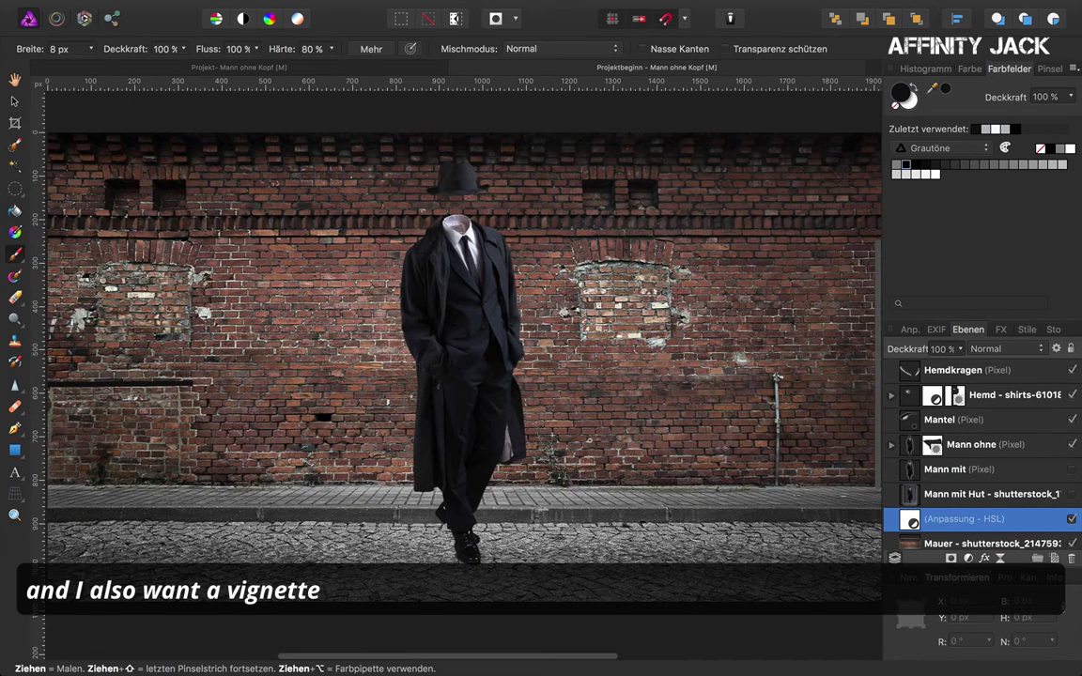
# Add a Live Vignette to the Mauer brick wall layer with exposure -0,641
pyautogui.click(919, 544)
pyautogui.click(1001, 559)
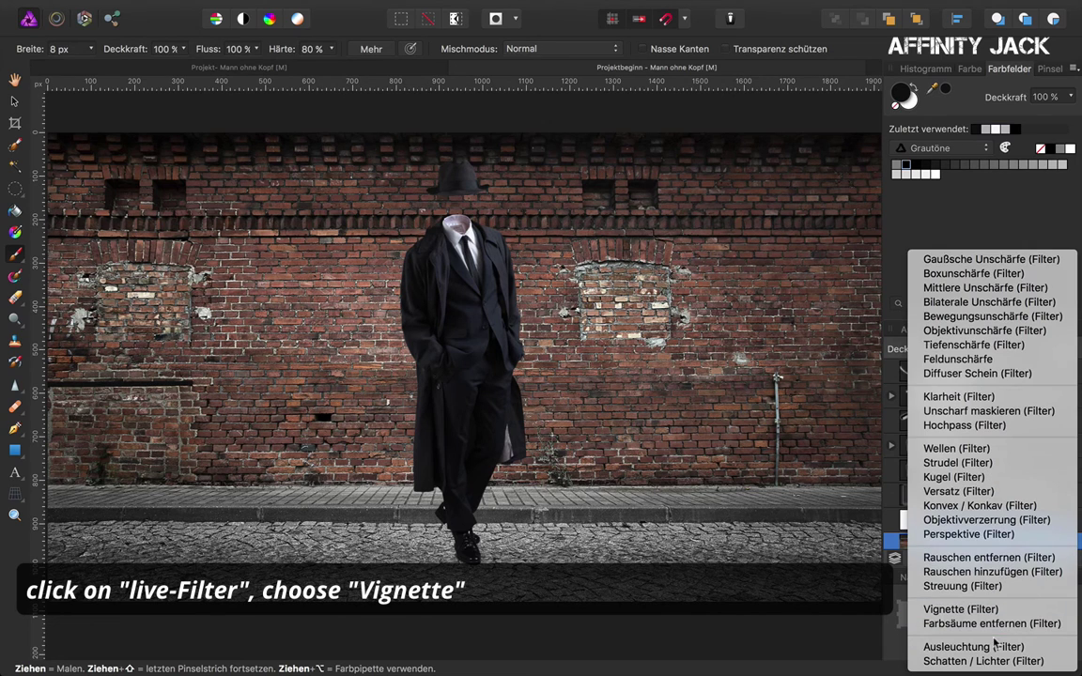
pyautogui.click(962, 610)
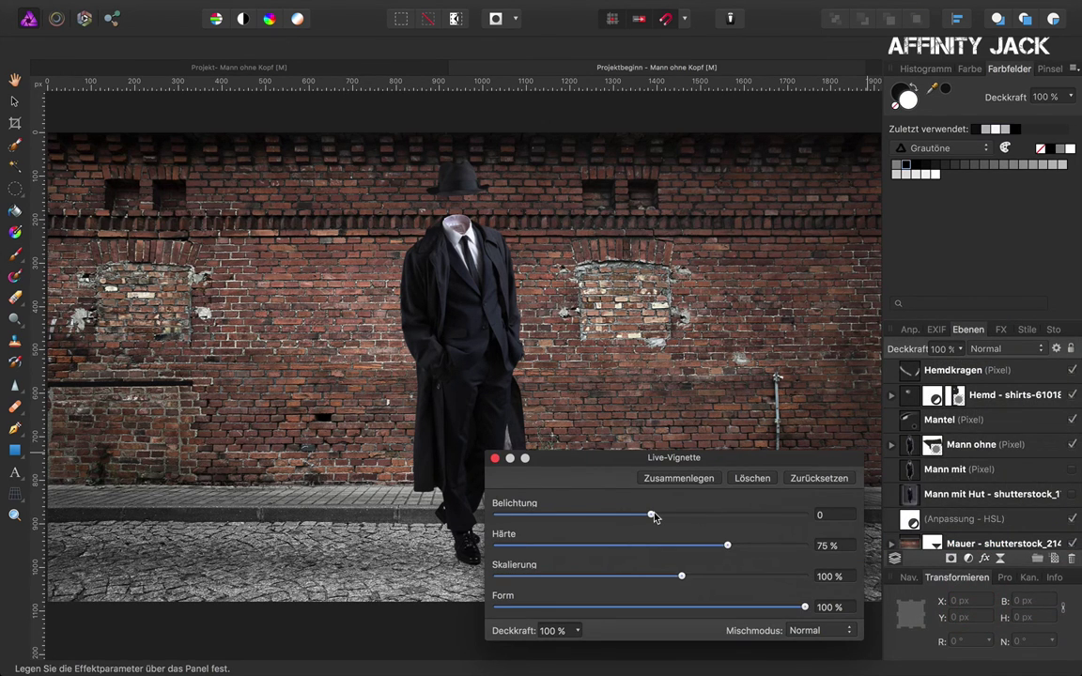
pyautogui.moveTo(652, 516); pyautogui.dragTo(626, 516)
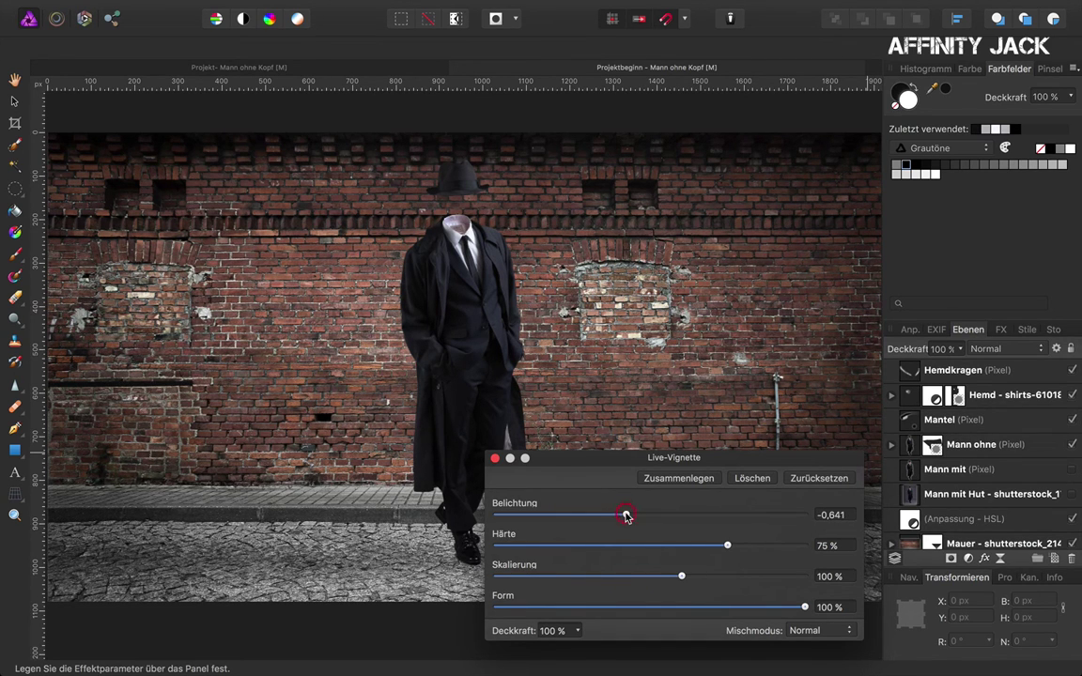
pyautogui.click(495, 458)
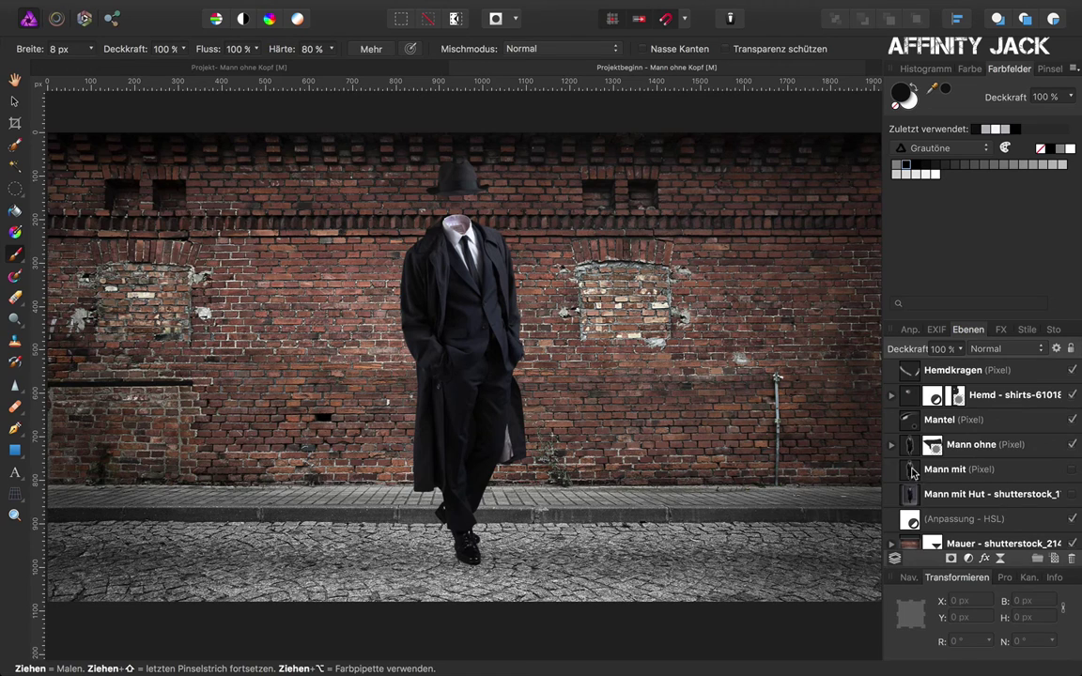
# Add a new pixel layer above Mann mit and name it 'Schatten'
pyautogui.click(914, 468)
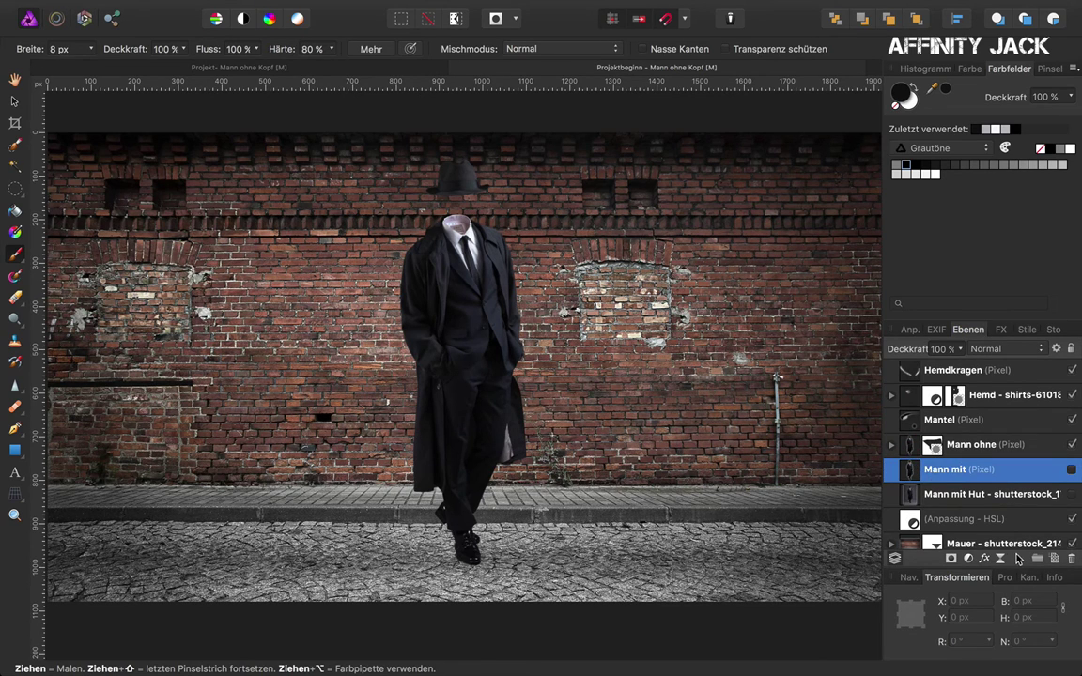
pyautogui.click(1055, 559)
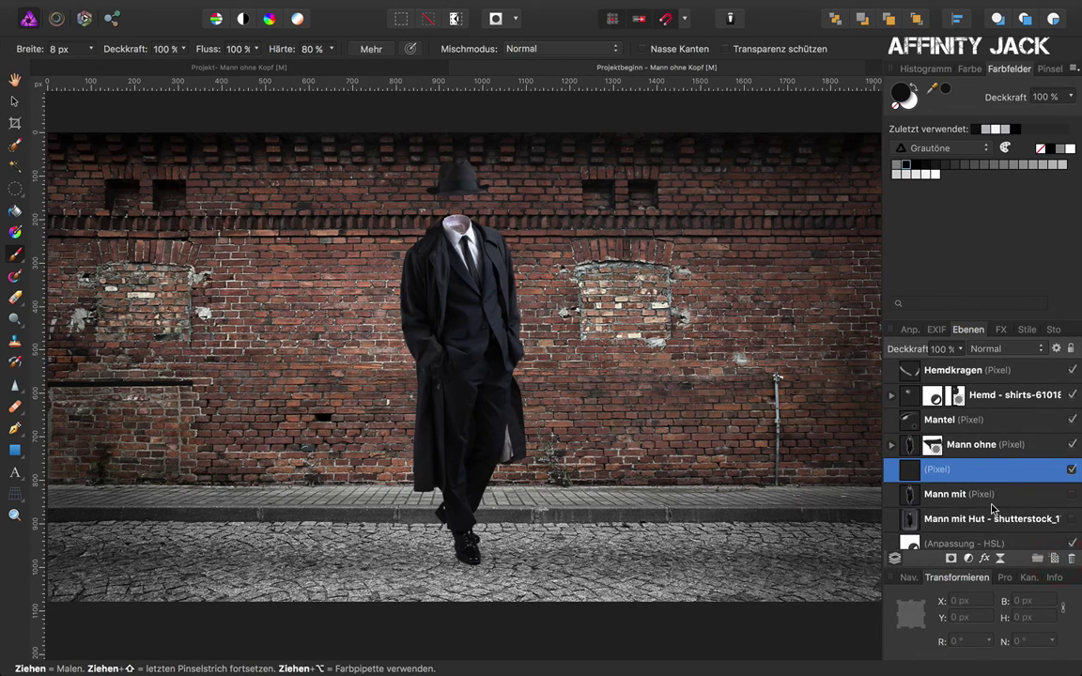
pyautogui.doubleClick(948, 470)
pyautogui.write('Sc')
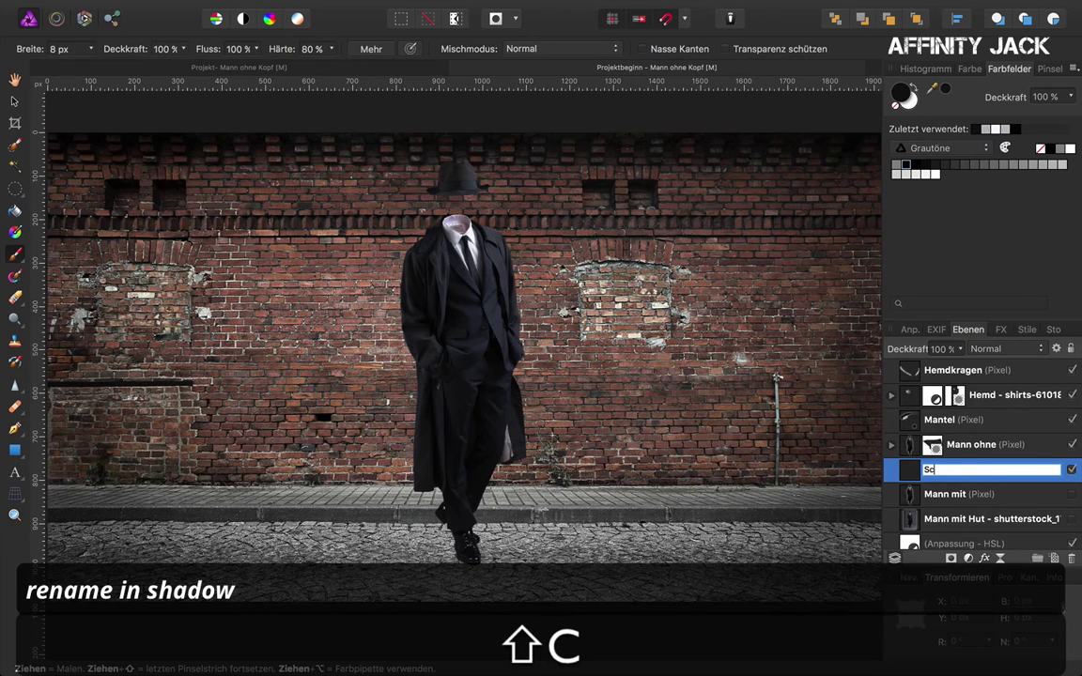
pyautogui.write('hatten')
pyautogui.press('Return')
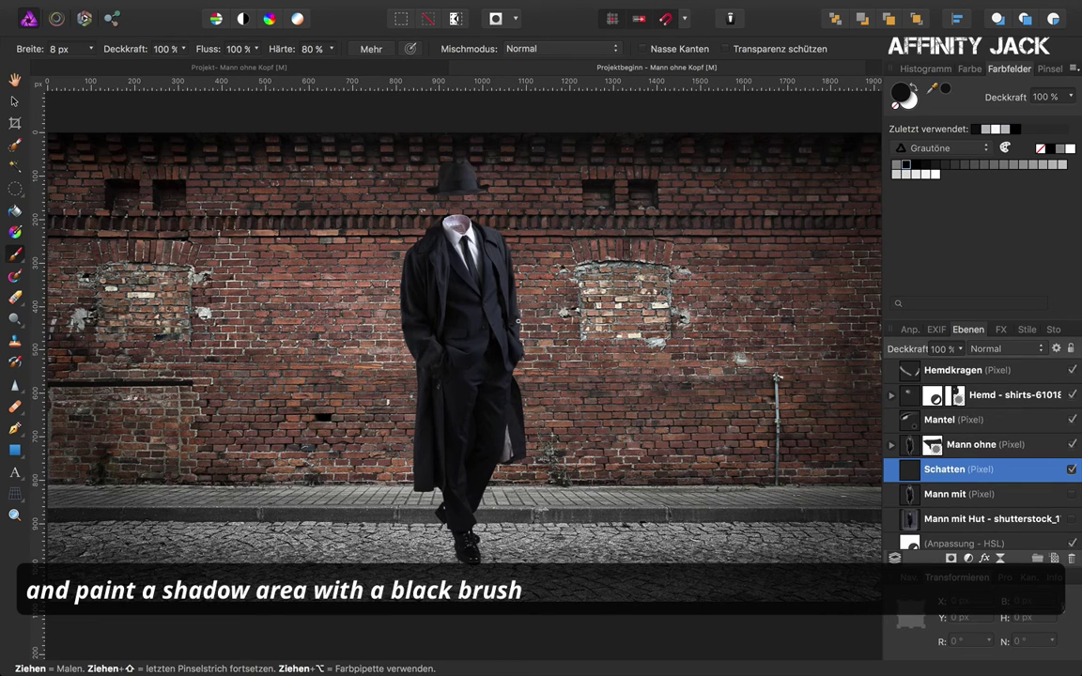
# With an enlarged brush, paint a black shadow on the pavement at the man's feet
pyautogui.press(']')
pyautogui.press(']')
pyautogui.press(']')
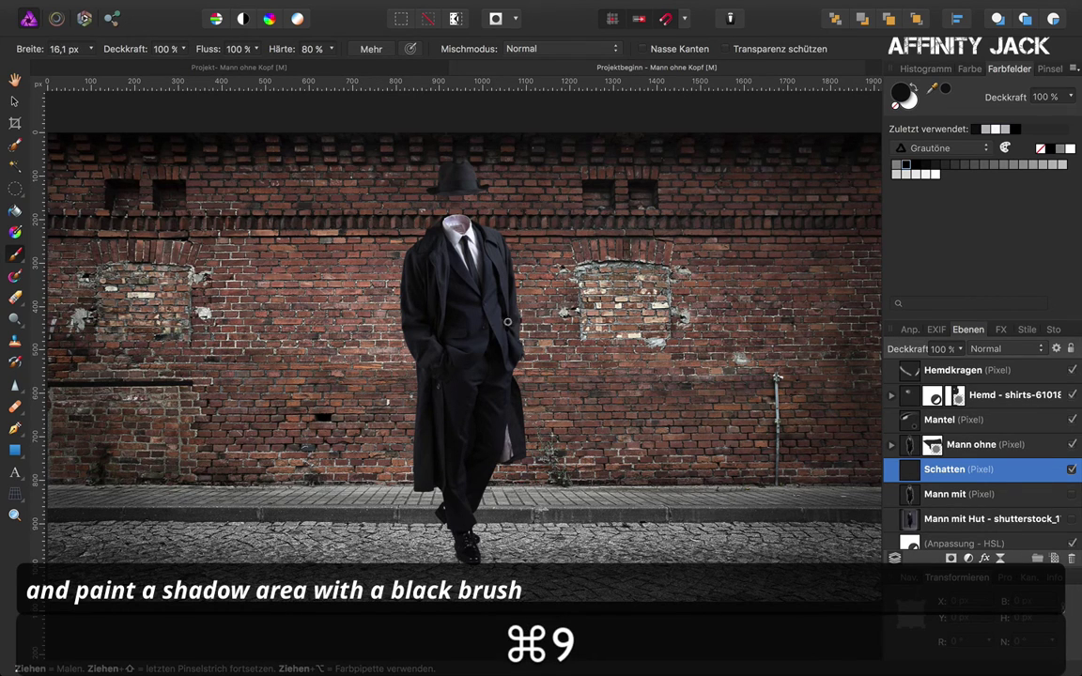
pyautogui.press(']')
pyautogui.press(']')
pyautogui.press(']')
pyautogui.press(']')
pyautogui.press(']')
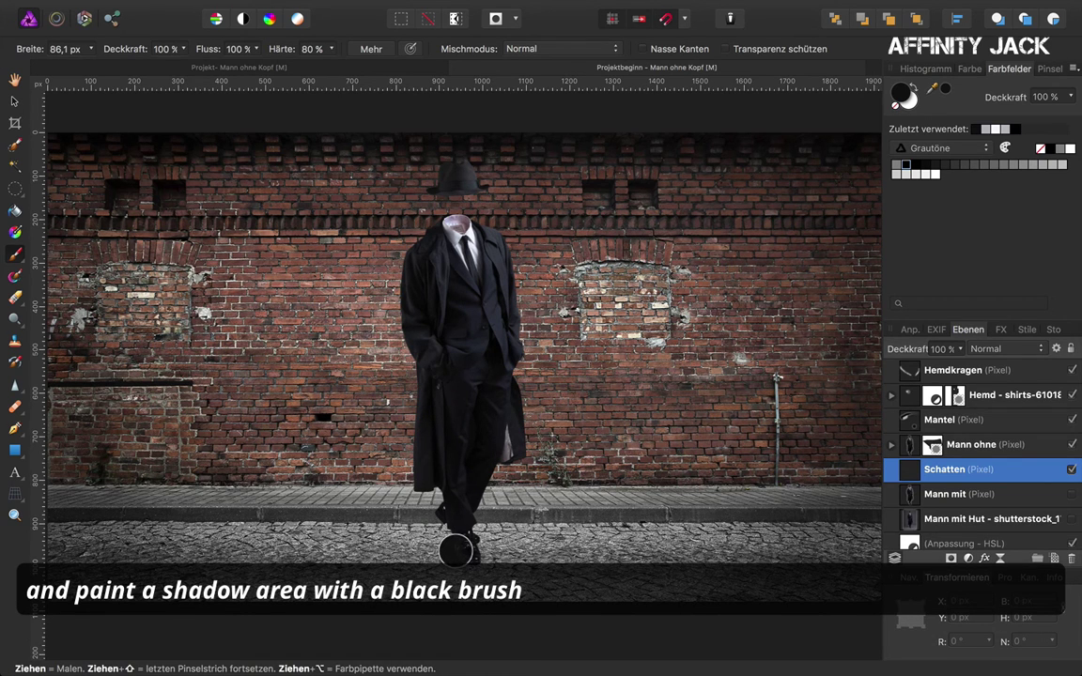
pyautogui.moveTo(456, 552)
pyautogui.mouseDown()
pyautogui.moveTo(392, 509)
pyautogui.moveTo(447, 533)
pyautogui.mouseUp()
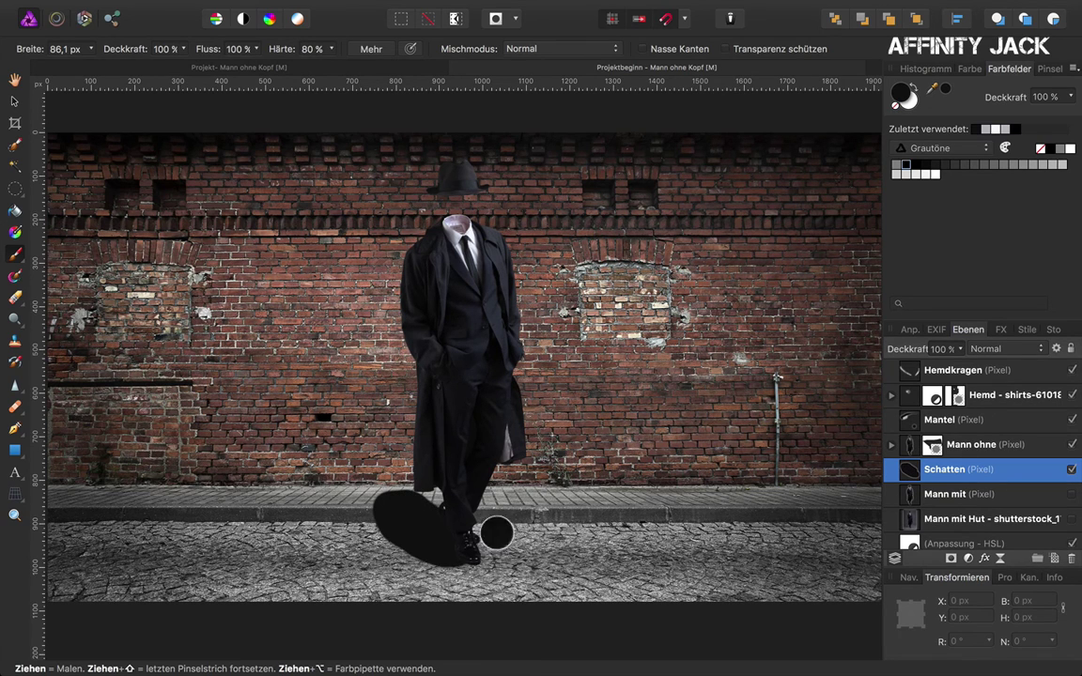
# Soften the Schatten shadow with a 21 px live Gaussian blur
pyautogui.click(1000, 560)
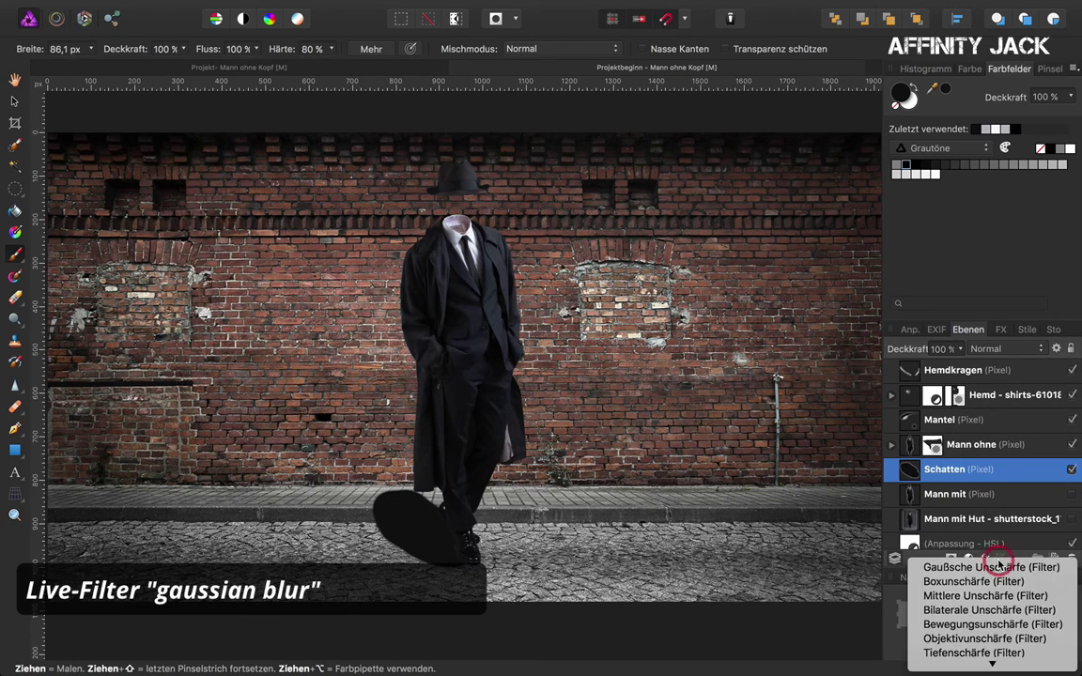
pyautogui.click(994, 567)
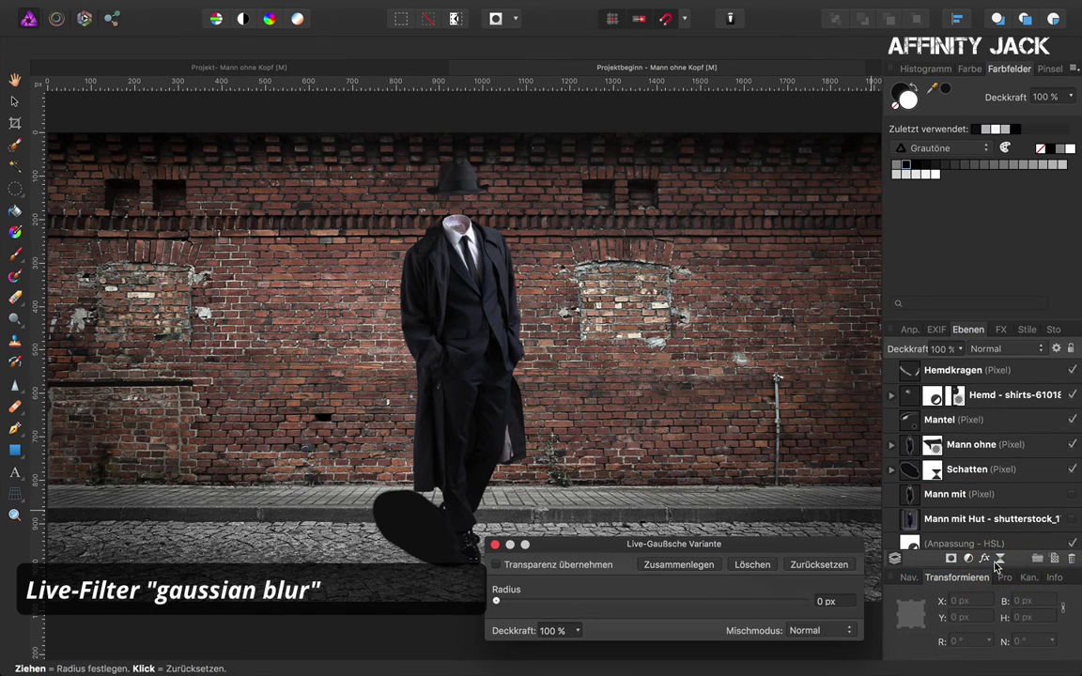
pyautogui.moveTo(500, 601); pyautogui.dragTo(667, 610)
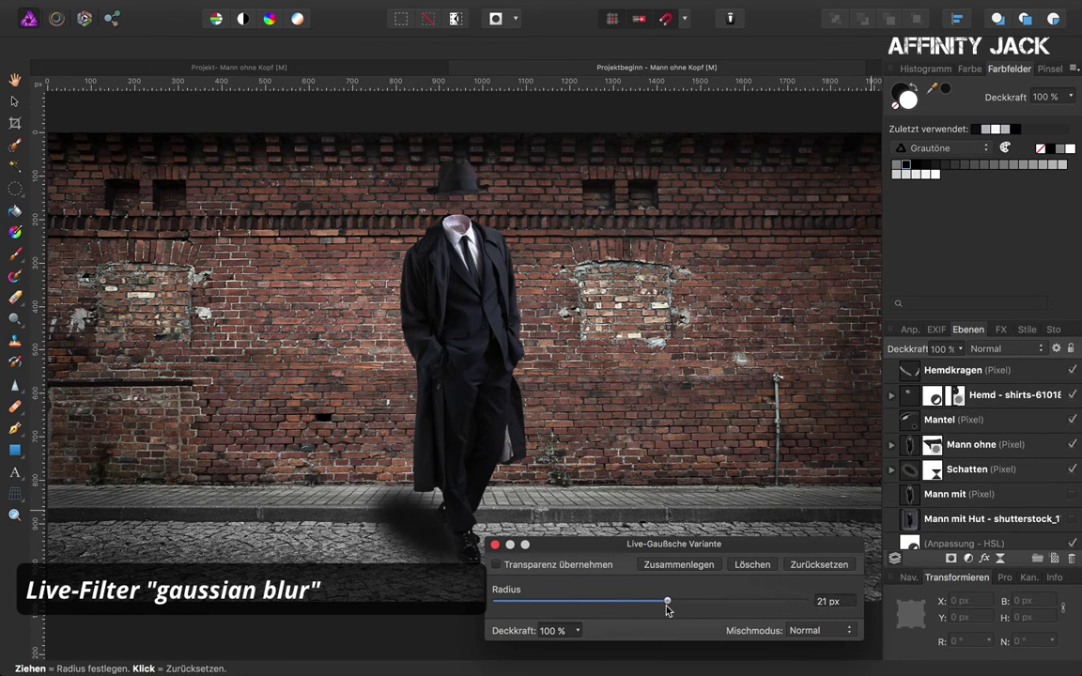
pyautogui.click(495, 545)
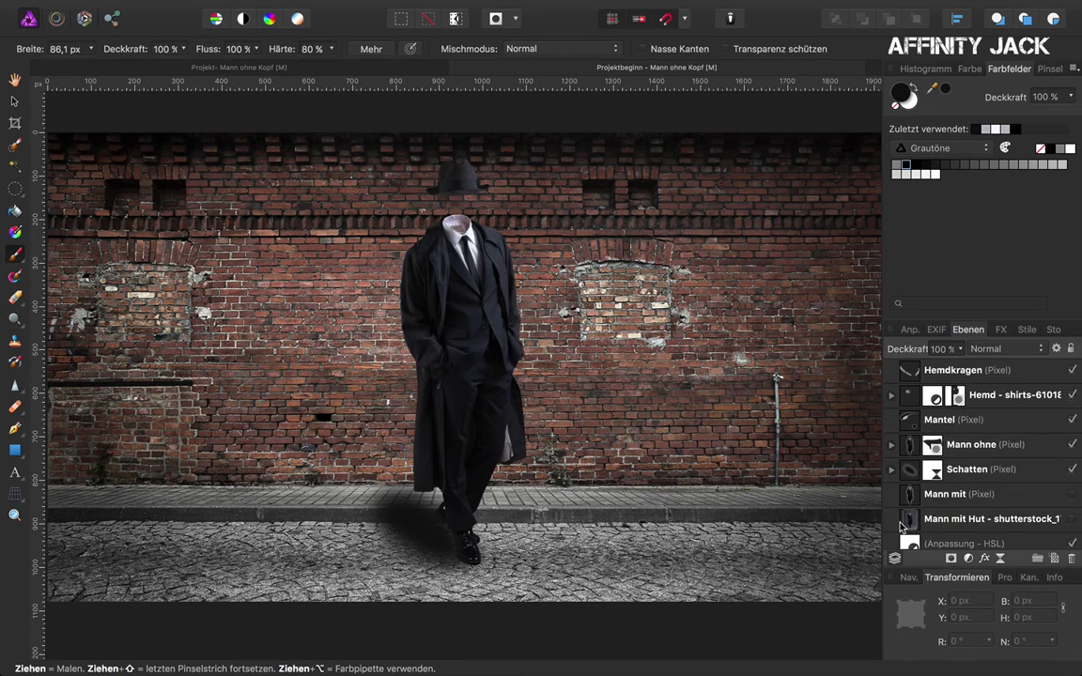
# Lower the Schatten layer's opacity to 66 %
pyautogui.click(909, 474)
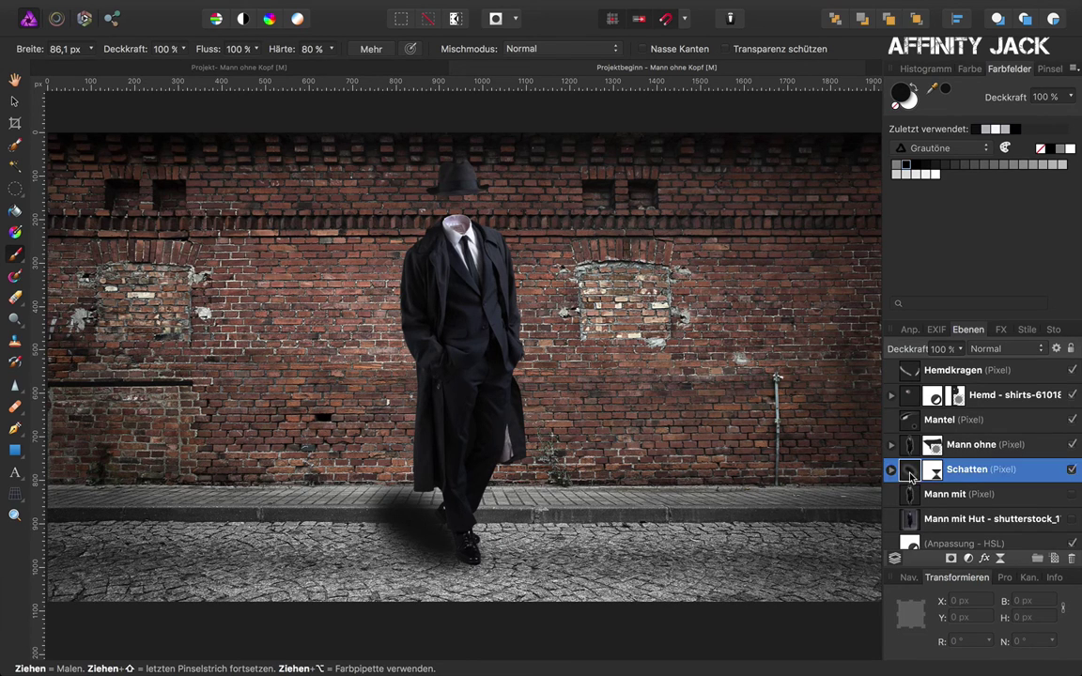
pyautogui.click(960, 350)
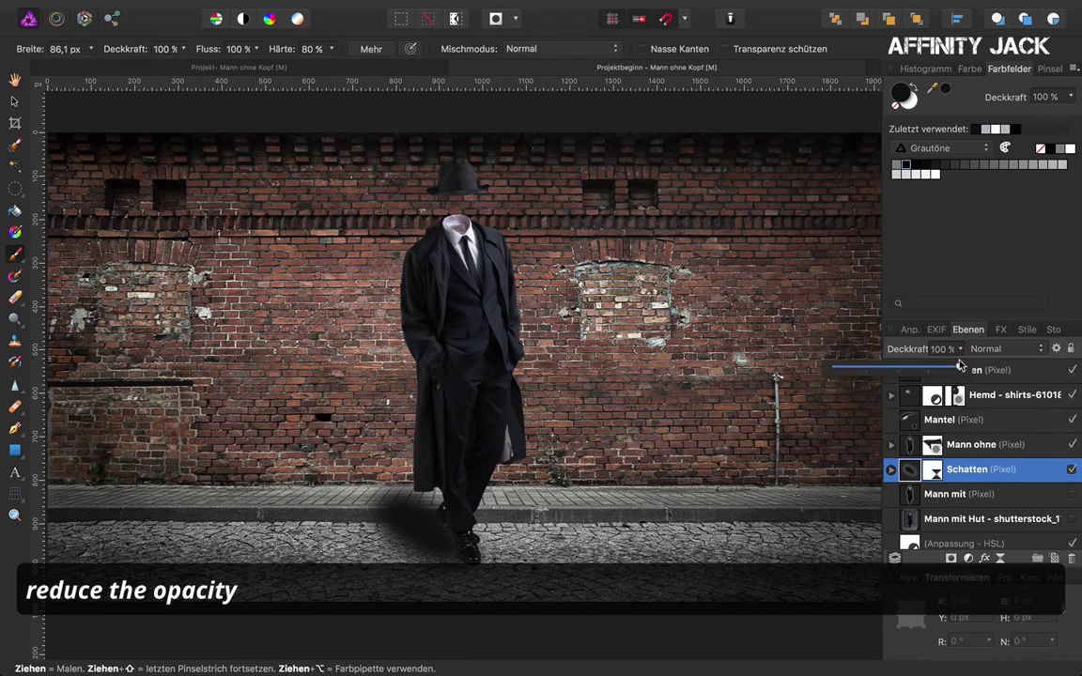
pyautogui.moveTo(959, 365); pyautogui.dragTo(917, 368)
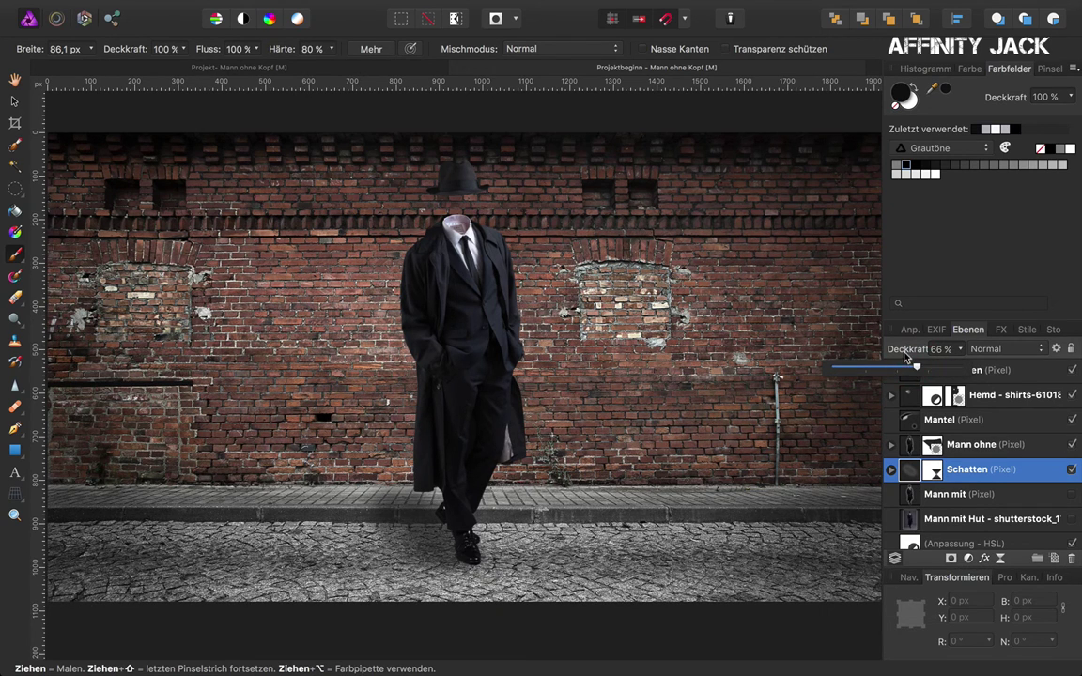
pyautogui.click(905, 355)
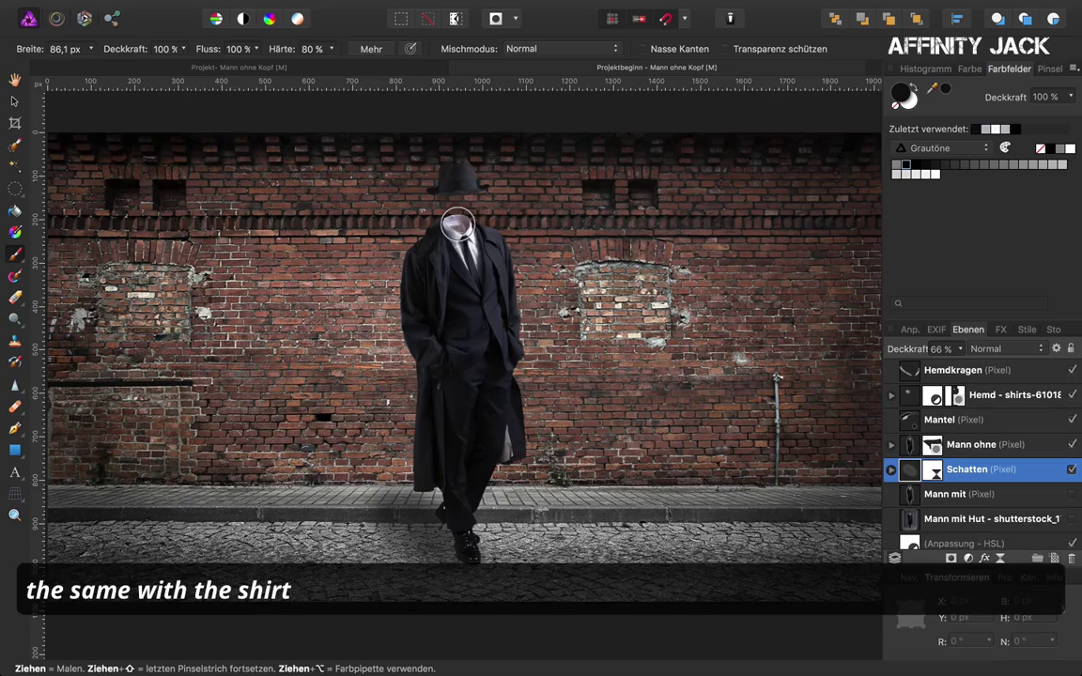
# Add a new pixel layer above the Hemd shirt layer and load the shirt mask as a selection
pyautogui.scroll(2, 460, 229)
pyautogui.scroll(3, 459, 229)
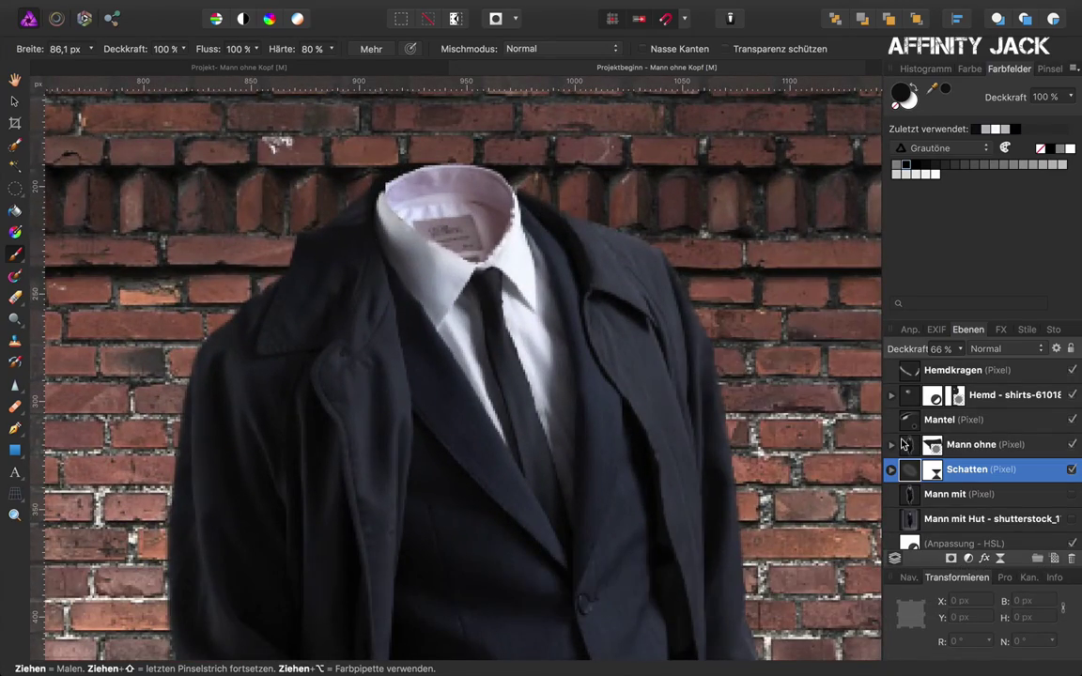
pyautogui.click(910, 398)
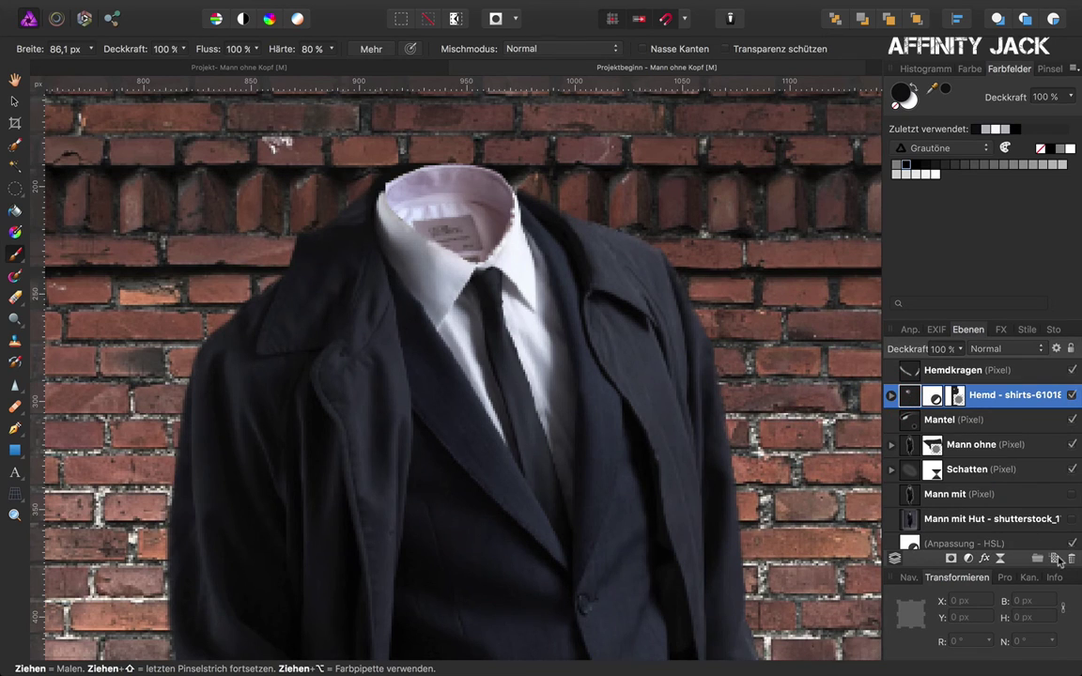
pyautogui.click(1055, 561)
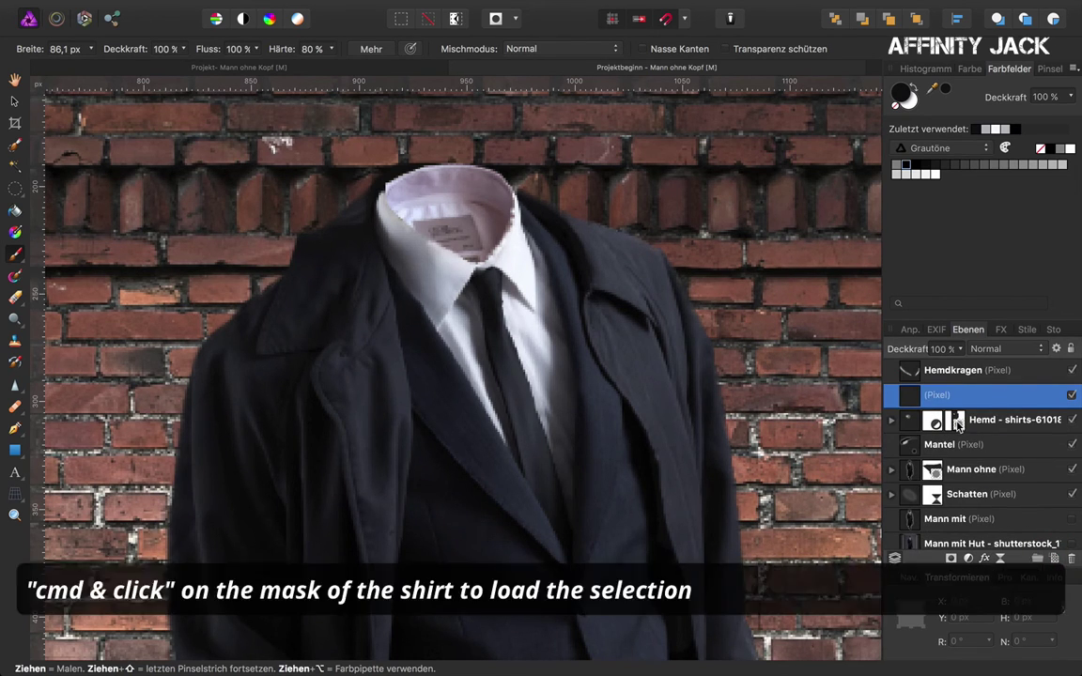
pyautogui.keyDown('super'); pyautogui.click(957, 423); pyautogui.keyUp('super')
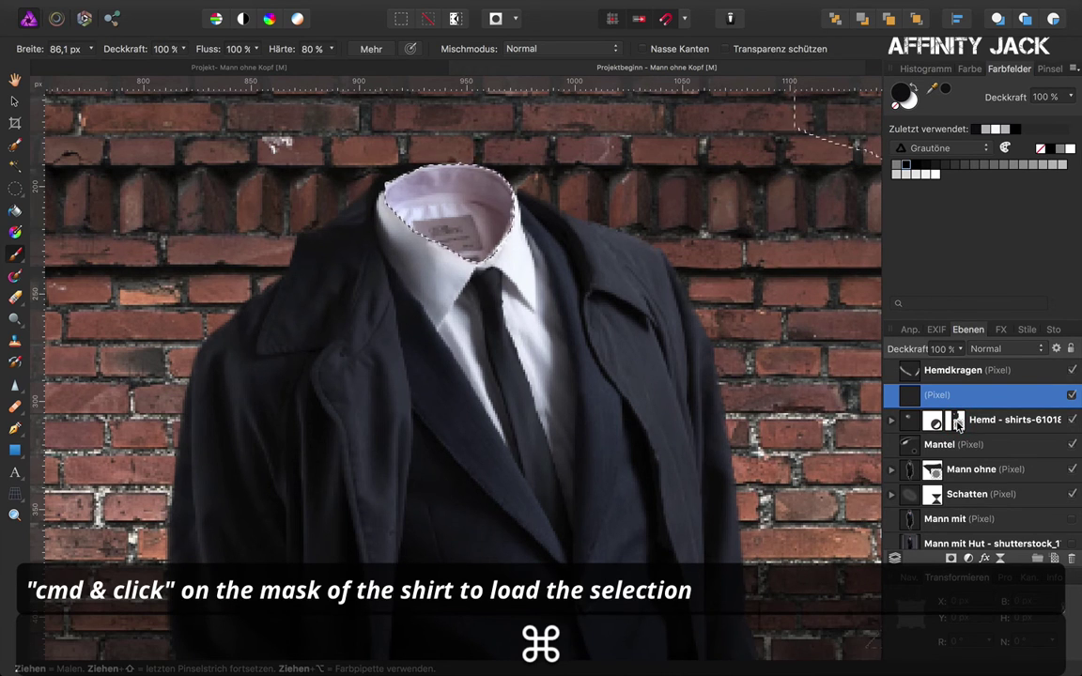
# Paint black inside the collar opening with a smaller brush
pyautogui.moveTo(633, 229); pyautogui.dragTo(490, 215)
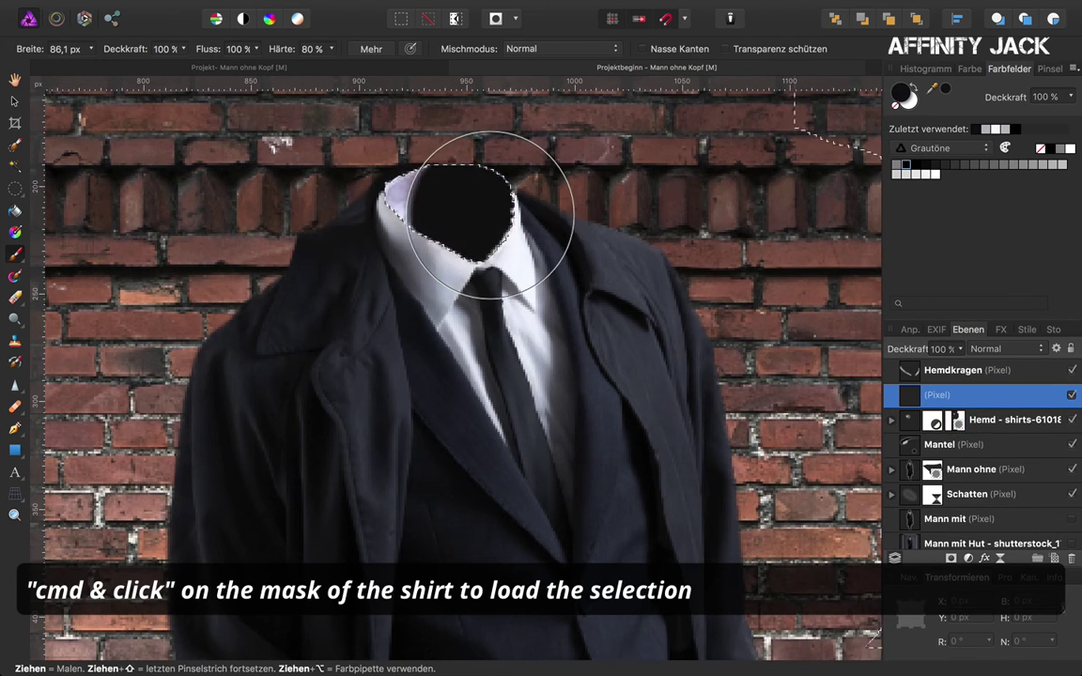
pyautogui.press('super+8')
pyautogui.press('[')
pyautogui.press('[')
pyautogui.press('[')
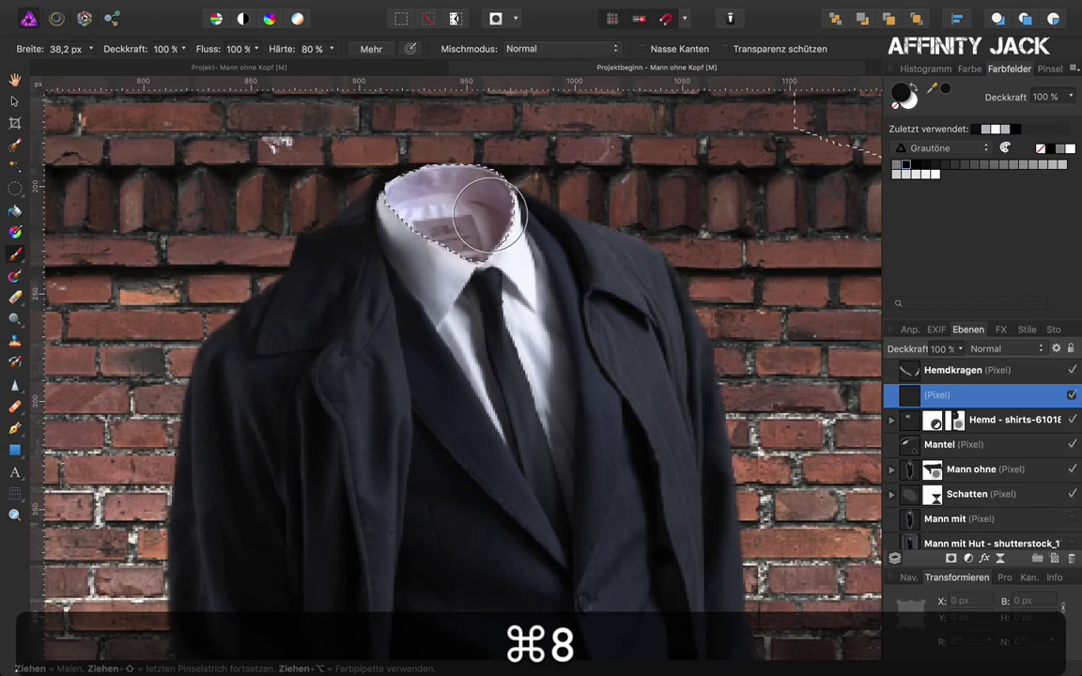
pyautogui.press('[')
pyautogui.press('[')
pyautogui.press('[')
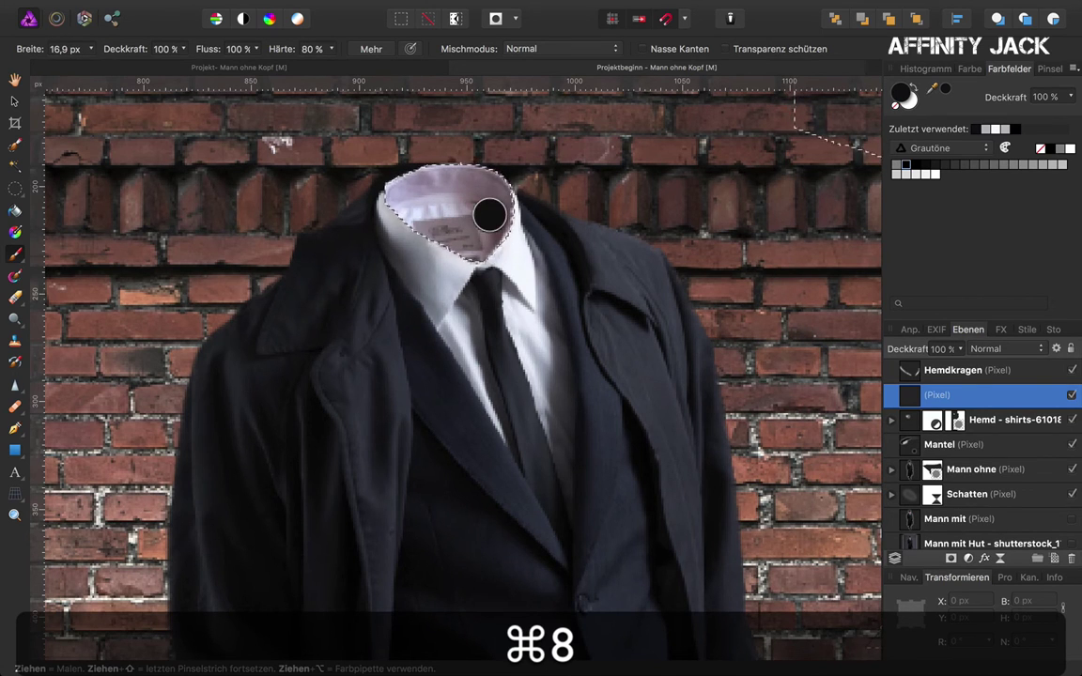
pyautogui.moveTo(472, 187); pyautogui.dragTo(495, 235)
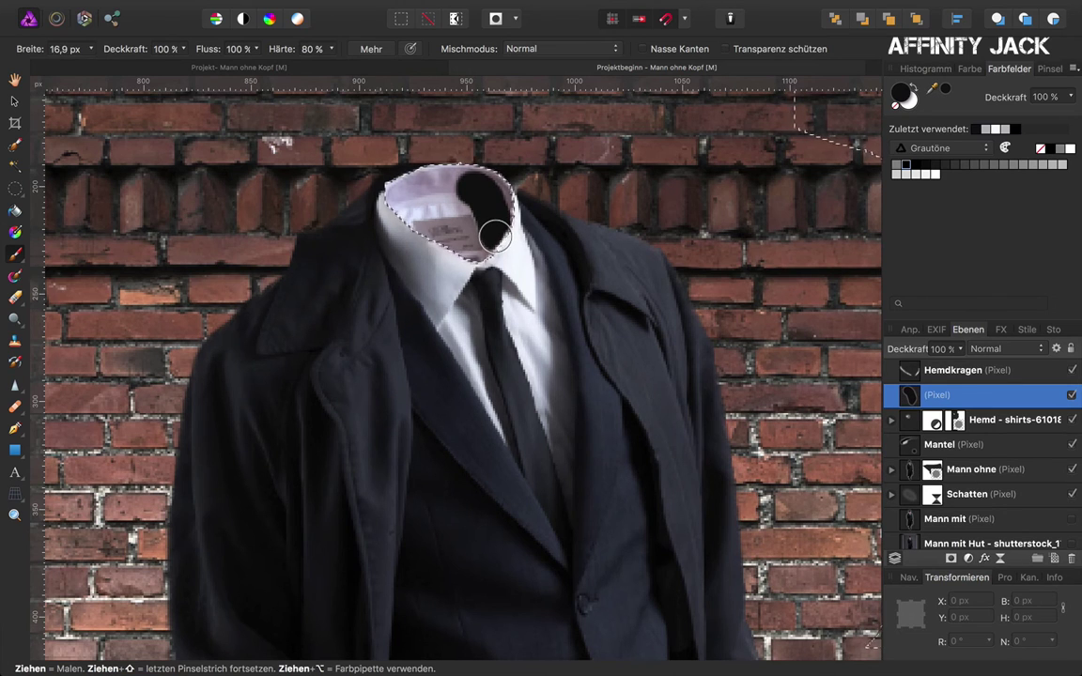
# Soften the collar shading with a 10.9 px live Gaussian blur, then deselect
pyautogui.click(1000, 559)
pyautogui.click(982, 562)
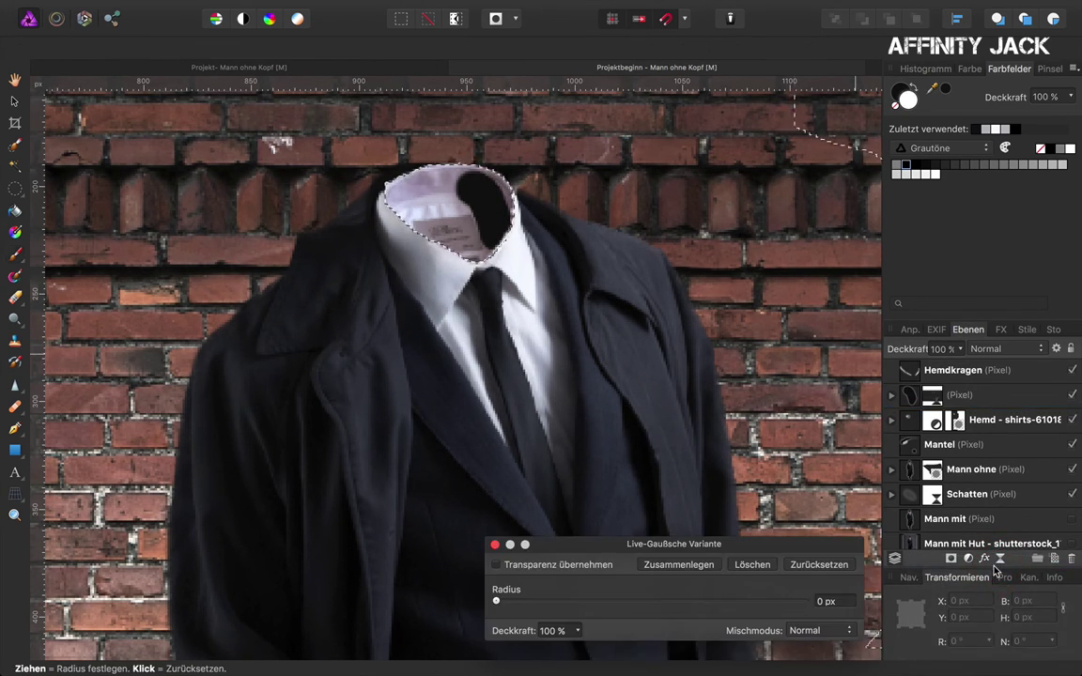
pyautogui.moveTo(496, 601); pyautogui.dragTo(631, 604)
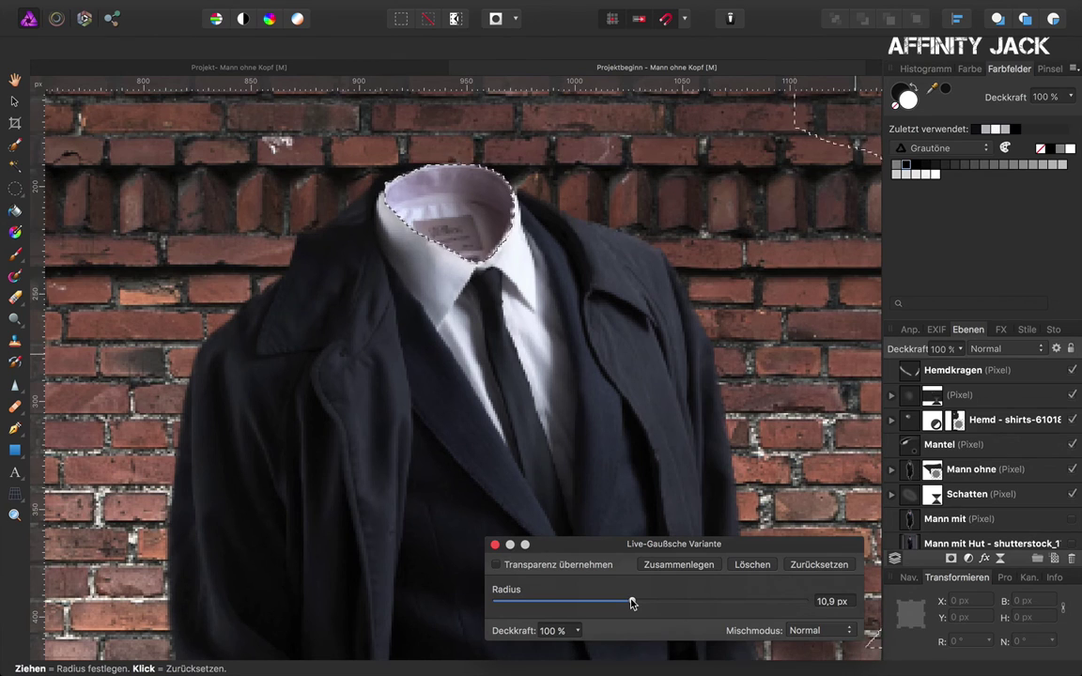
pyautogui.press('b')
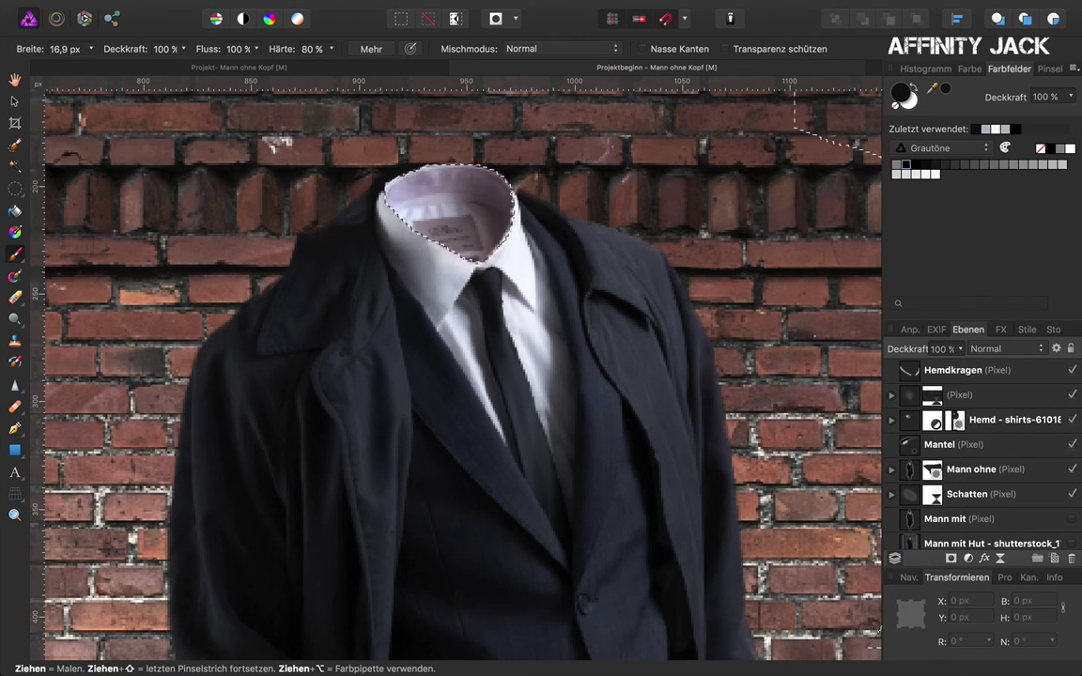
pyautogui.press('super+d')
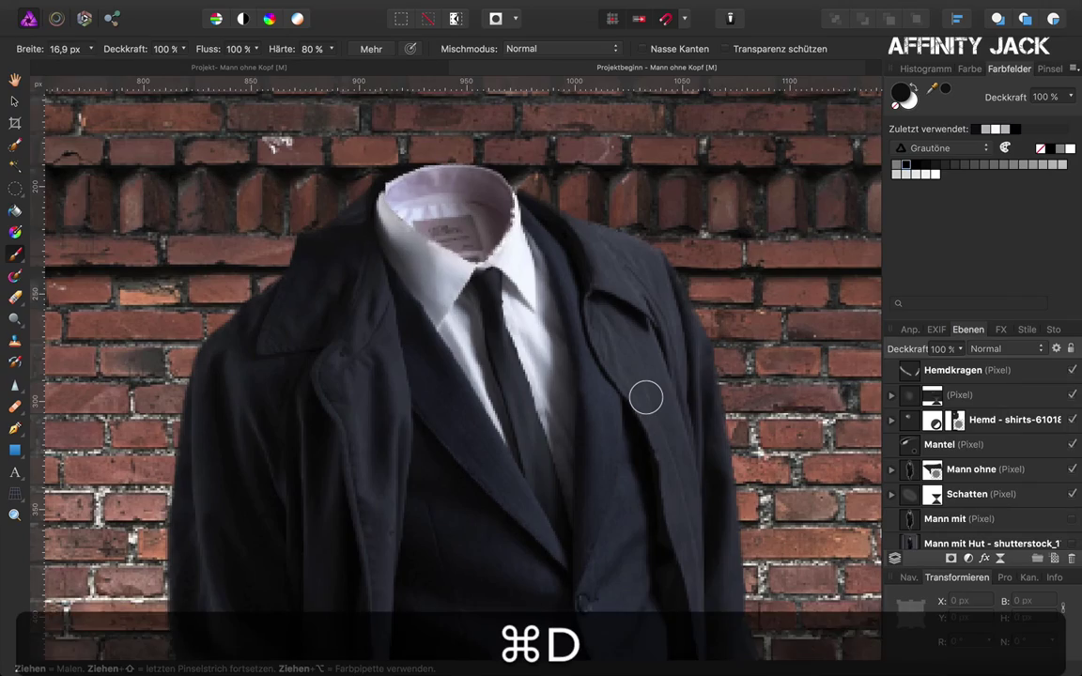
pyautogui.scroll(-2, 646, 397)
pyautogui.scroll(-2, 646, 398)
pyautogui.scroll(-2, 645, 404)
pyautogui.scroll(-2, 642, 410)
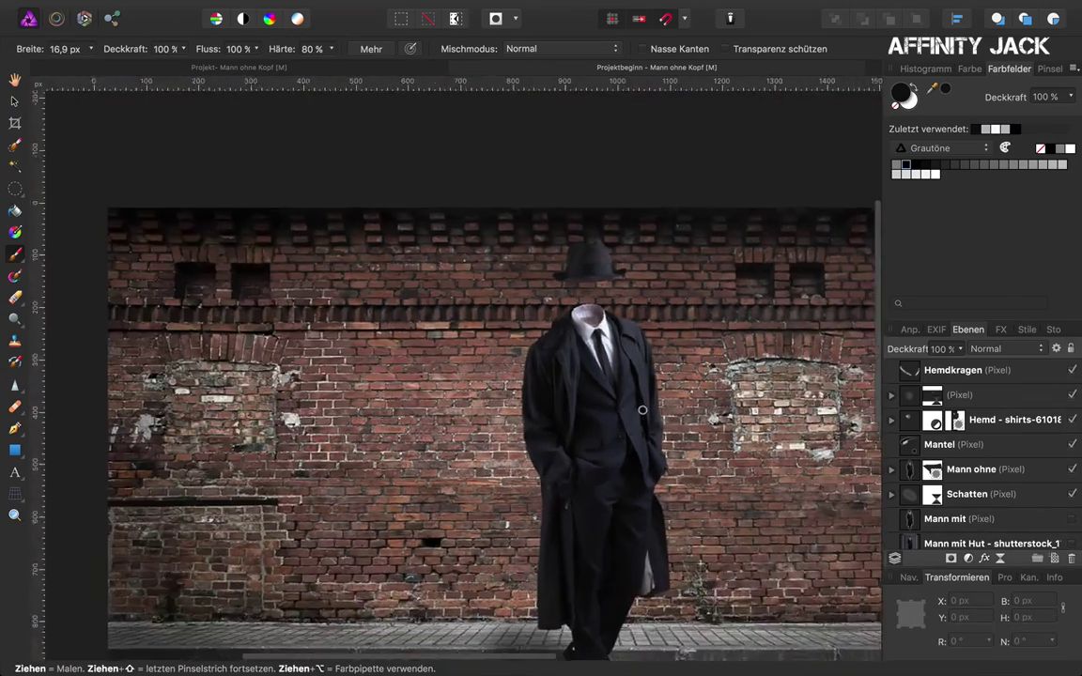
pyautogui.scroll(-2, 642, 411)
pyautogui.scroll(-2, 643, 410)
pyautogui.scroll(-2, 643, 411)
pyautogui.scroll(-2, 641, 410)
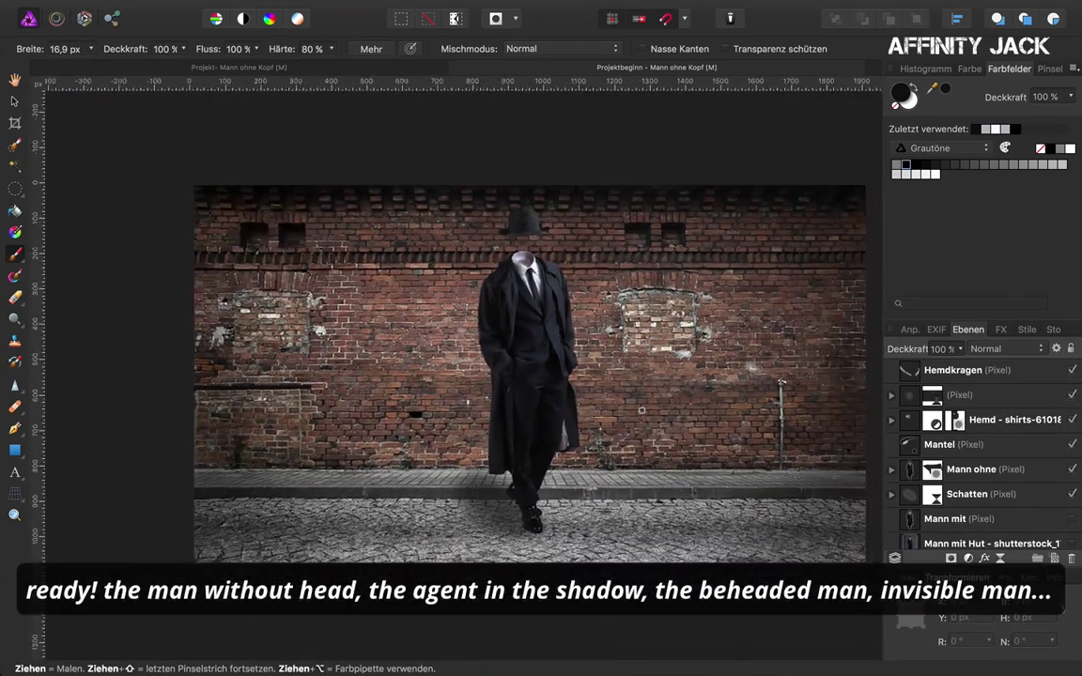
pyautogui.scroll(-1, 641, 411)
pyautogui.scroll(2, 642, 411)
pyautogui.scroll(1, 642, 410)
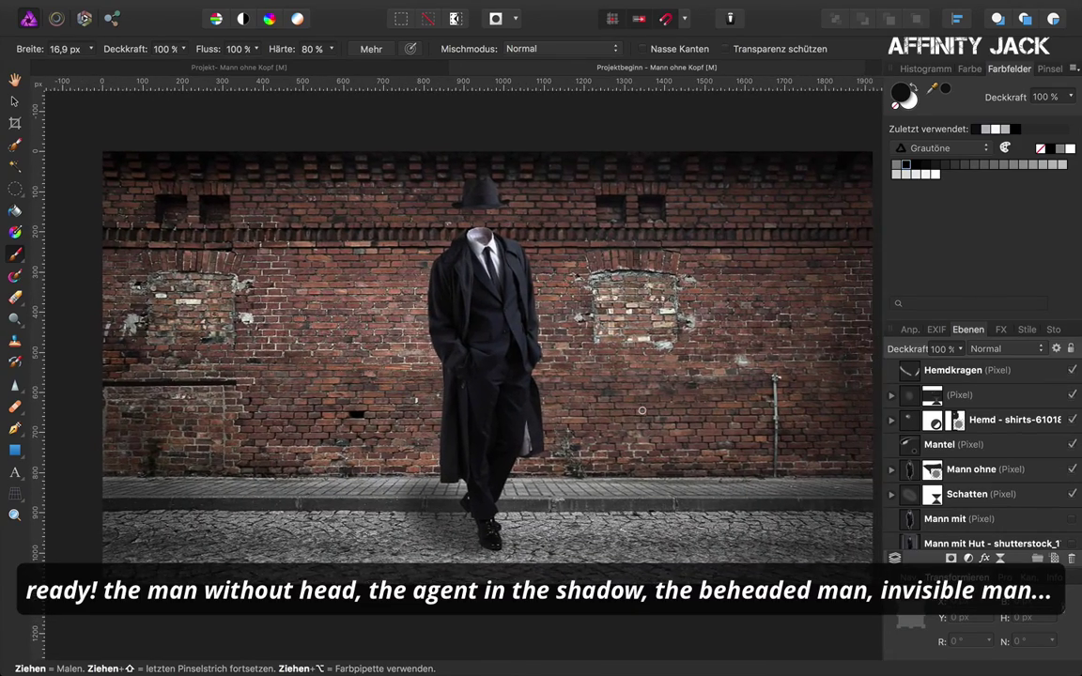
pyautogui.hscroll(2, 642, 411)
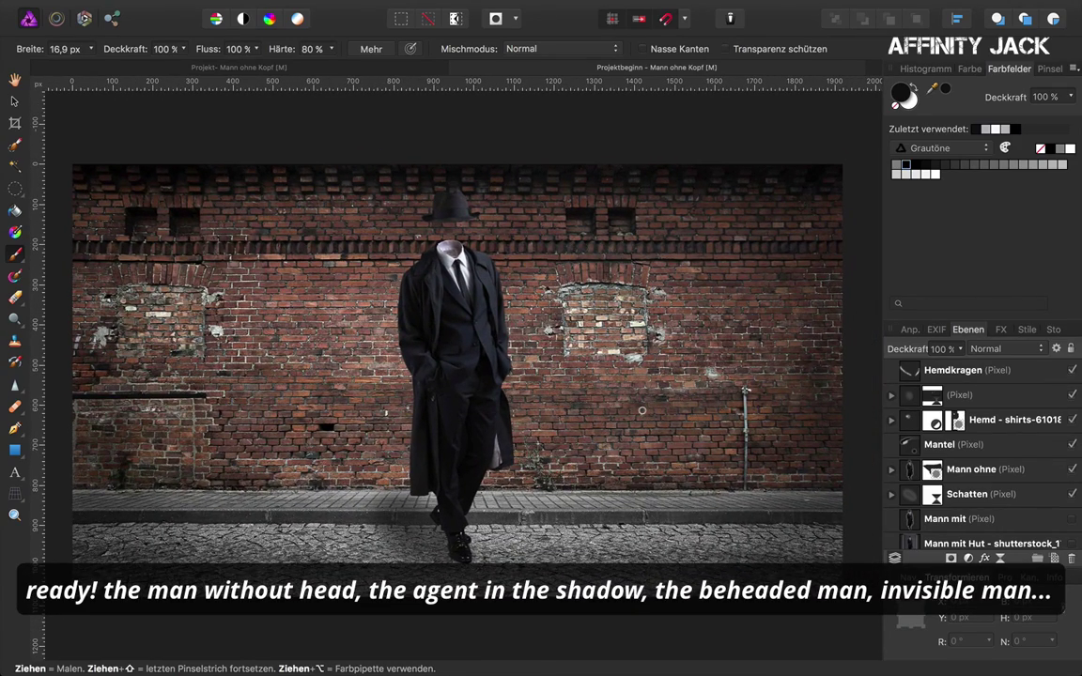